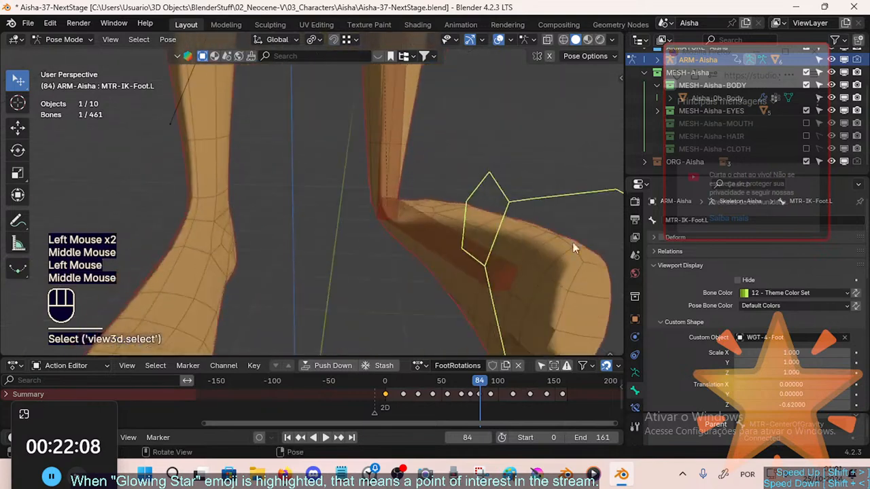
{"action": "key", "text": "r"}
{"action": "key", "text": "r"}
{"action": "key", "text": "Escape"}
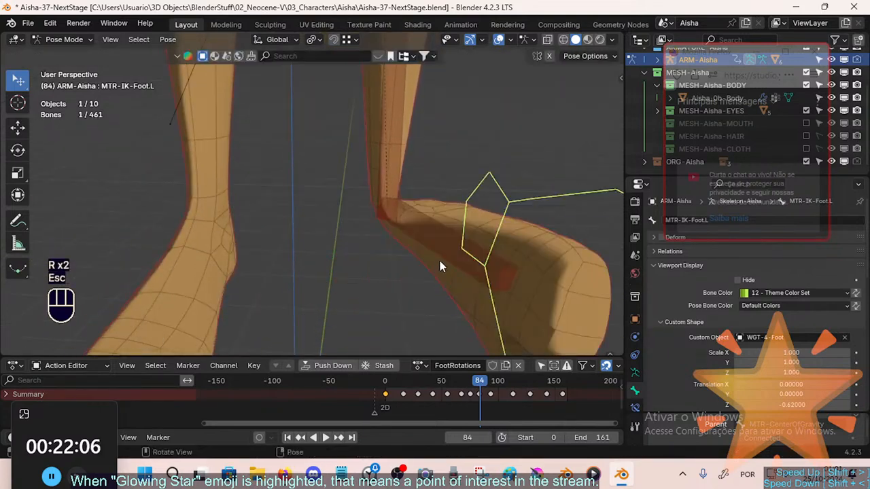
Scrub through the FootRotations action to examine how the left ankle and heel deform, stopping at frame 35.
{"action": "key", "text": "a"}
{"action": "left_click_drag", "start_coordinate": [447, 384], "coordinate": [468, 384]}
{"action": "middle_click_drag", "start_coordinate": [479, 309], "coordinate": [465, 382]}
{"action": "scroll", "coordinate": [287, 274], "scroll_direction": "down", "scroll_amount": 2}
{"action": "mouse_move", "coordinate": [465, 382]}
{"action": "left_mouse_down"}
{"action": "mouse_move", "coordinate": [524, 391]}
{"action": "mouse_move", "coordinate": [566, 386]}
{"action": "mouse_move", "coordinate": [520, 400]}
{"action": "mouse_move", "coordinate": [470, 394]}
{"action": "left_mouse_up"}
{"action": "middle_click_drag", "start_coordinate": [391, 286], "coordinate": [466, 285]}
{"action": "left_click_drag", "start_coordinate": [460, 384], "coordinate": [433, 386]}
{"action": "left_click", "coordinate": [426, 392]}
{"action": "middle_click_drag", "start_coordinate": [400, 218], "coordinate": [466, 246]}
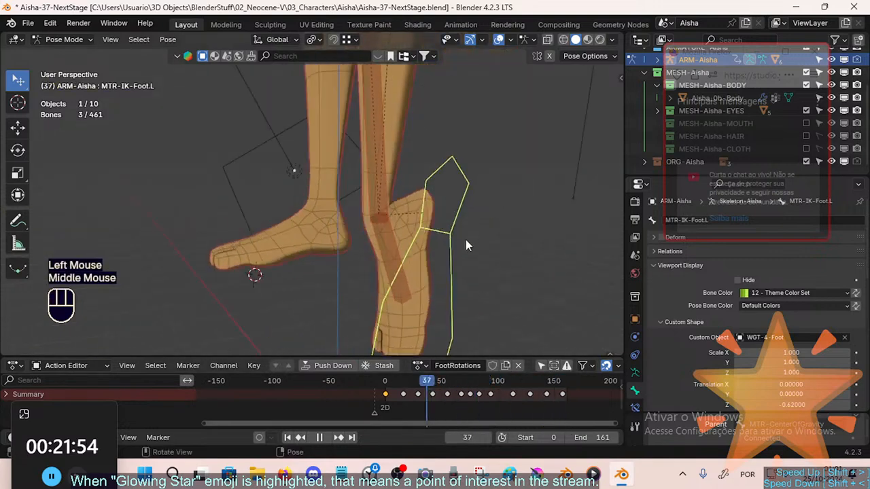
{"action": "left_click_drag", "start_coordinate": [396, 383], "coordinate": [432, 385]}
{"action": "middle_click_drag", "start_coordinate": [488, 291], "coordinate": [353, 258]}
{"action": "scroll", "coordinate": [456, 278], "scroll_direction": "up", "scroll_amount": 1}
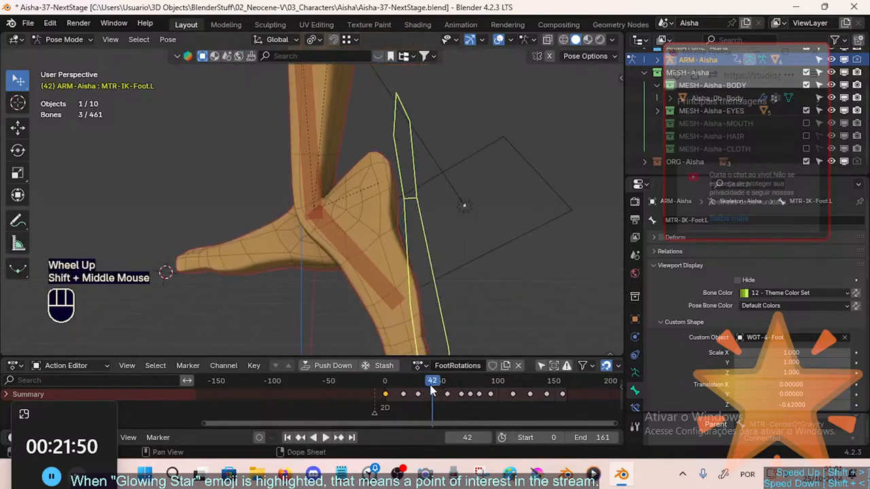
{"action": "left_click_drag", "start_coordinate": [442, 391], "coordinate": [424, 393]}
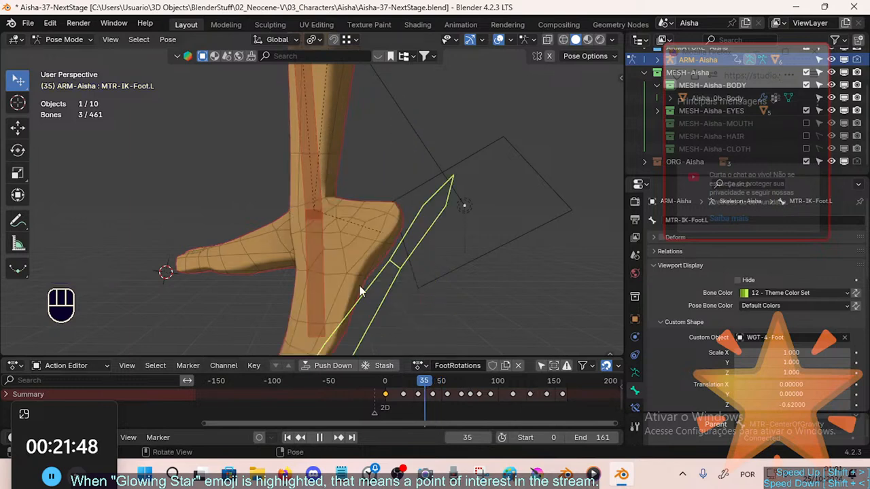
Switch to Object Mode and select the ARM-Aisha armature together with the Aisha_0b-Body mesh, keeping the body active.
{"action": "left_click", "coordinate": [323, 259]}
{"action": "key", "text": "ctrl+Tab"}
{"action": "left_click", "coordinate": [317, 251]}
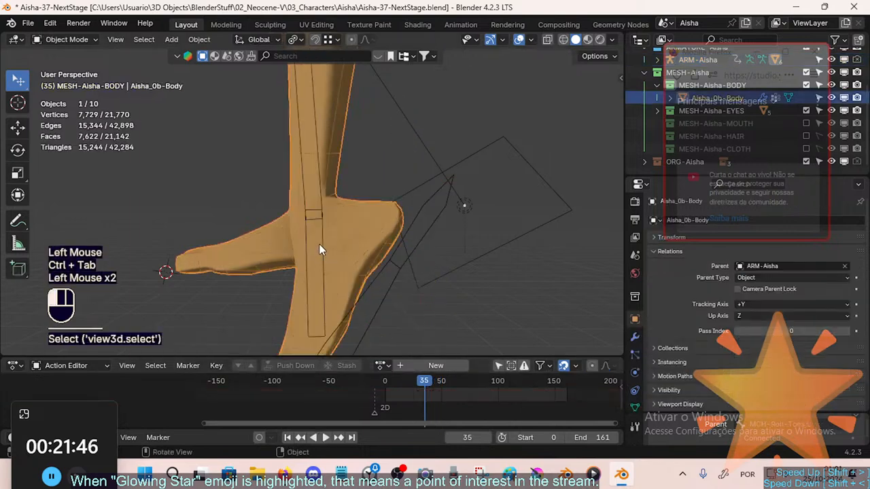
{"action": "left_click", "coordinate": [319, 235]}
{"action": "left_click", "coordinate": [338, 217], "text": "shift"}
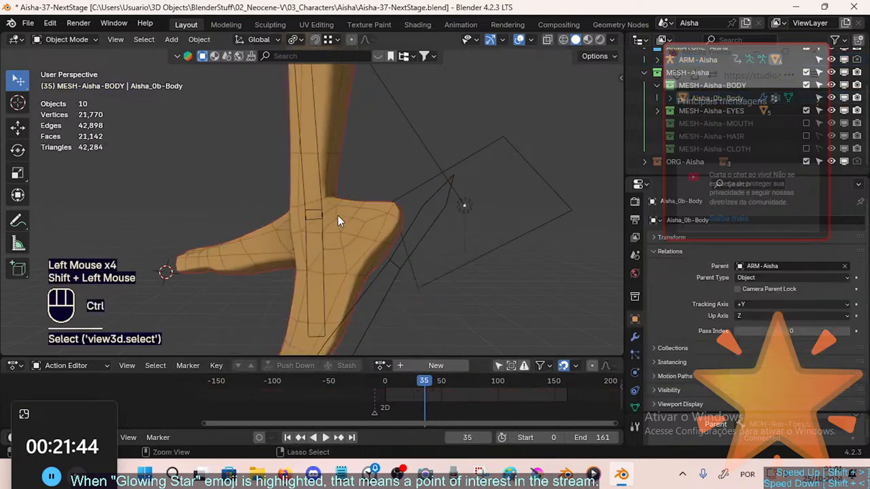
{"action": "left_click", "coordinate": [322, 235]}
{"action": "left_click", "coordinate": [340, 208], "text": "shift"}
{"action": "left_click", "coordinate": [324, 218]}
{"action": "left_click", "coordinate": [350, 214], "text": "shift"}
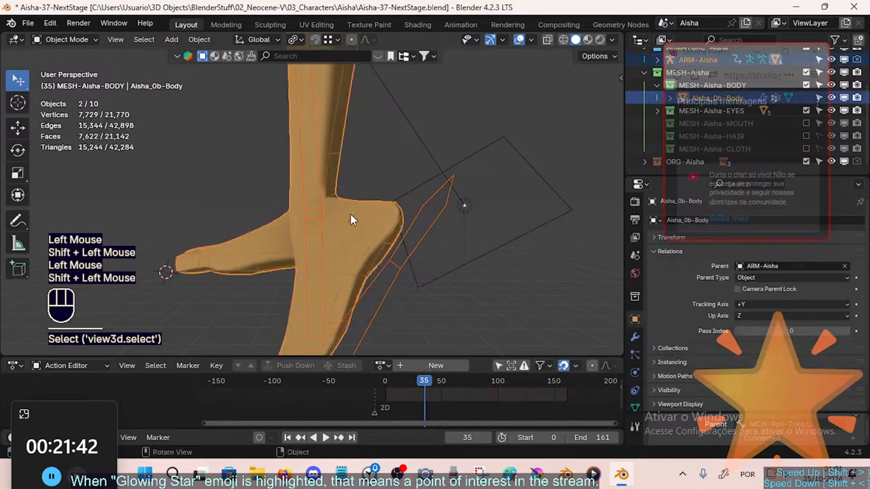
Enter Weight Paint mode on the body and display the weights of the DEF-Shin.L bone.
{"action": "key", "text": "ctrl+Tab"}
{"action": "key", "text": "7"}
{"action": "left_click", "coordinate": [316, 241], "text": "alt"}
{"action": "left_click", "coordinate": [318, 183], "text": "alt"}
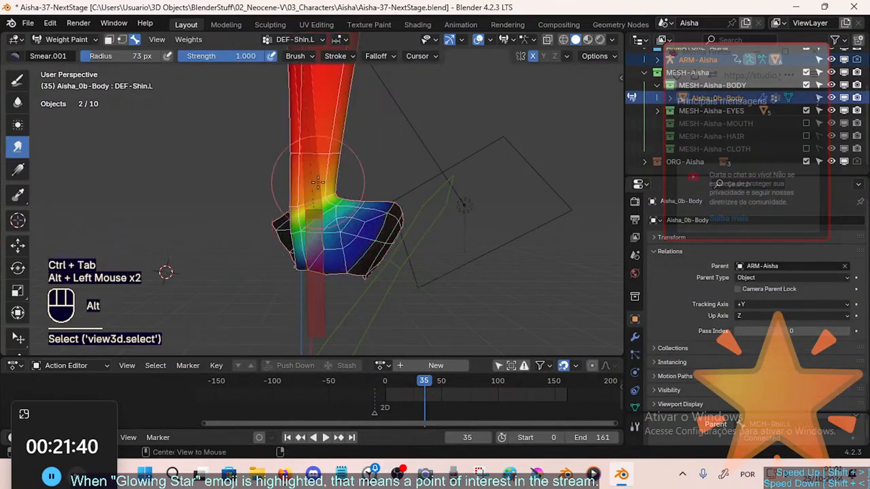
Compare the left leg's weights around the ankle by picking its shin and foot bones, ending on DEF-FootX+35.L.
{"action": "left_click", "coordinate": [313, 250], "text": "alt"}
{"action": "middle_click_drag", "start_coordinate": [312, 250], "coordinate": [265, 195]}
{"action": "left_click", "coordinate": [382, 271], "text": "alt"}
{"action": "left_click", "coordinate": [386, 273], "text": "alt"}
{"action": "left_click", "coordinate": [318, 150], "text": "alt"}
{"action": "scroll", "coordinate": [333, 195], "scroll_direction": "down", "scroll_amount": 1}
{"action": "scroll", "coordinate": [333, 195], "scroll_direction": "down", "scroll_amount": 3}
{"action": "mouse_move", "coordinate": [321, 172]}
{"action": "middle_mouse_down", "text": "shift"}
{"action": "mouse_move", "coordinate": [319, 268]}
{"action": "mouse_move", "coordinate": [318, 176]}
{"action": "middle_mouse_up", "text": "shift"}
{"action": "middle_click", "coordinate": [319, 267]}
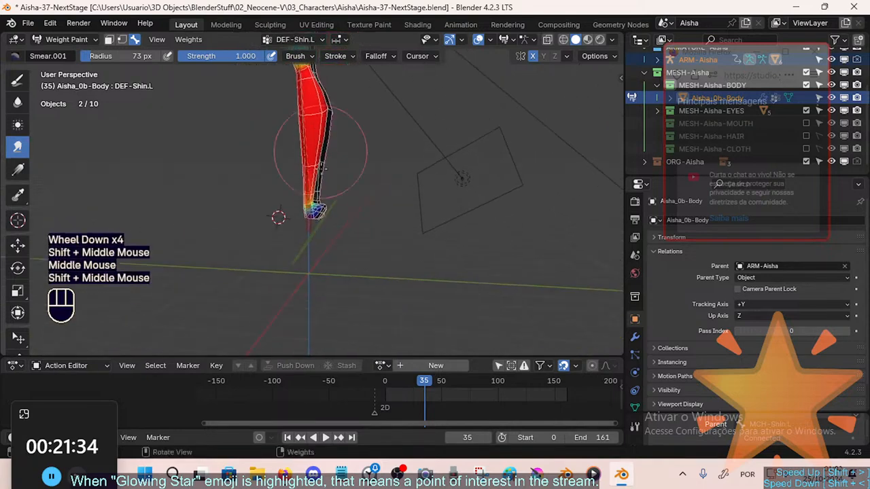
{"action": "scroll", "coordinate": [336, 238], "scroll_direction": "up", "scroll_amount": 4}
{"action": "middle_click_drag", "start_coordinate": [334, 238], "coordinate": [357, 227], "text": "shift"}
{"action": "left_click", "coordinate": [329, 246], "text": "alt"}
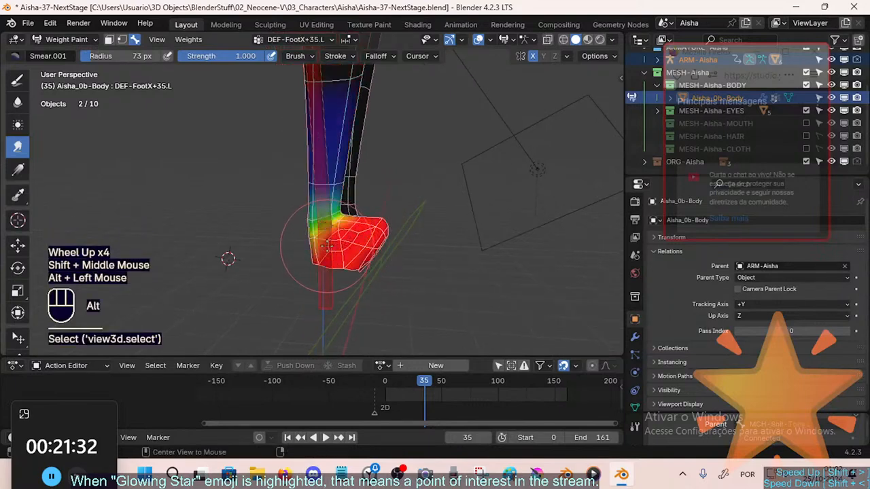
Save the file and return the body mesh to Object Mode.
{"action": "key", "text": "ctrl+s"}
{"action": "scroll", "coordinate": [328, 246], "scroll_direction": "up", "scroll_amount": 2}
{"action": "scroll", "coordinate": [319, 256], "scroll_direction": "down", "scroll_amount": 1}
{"action": "key", "text": "Tab"}
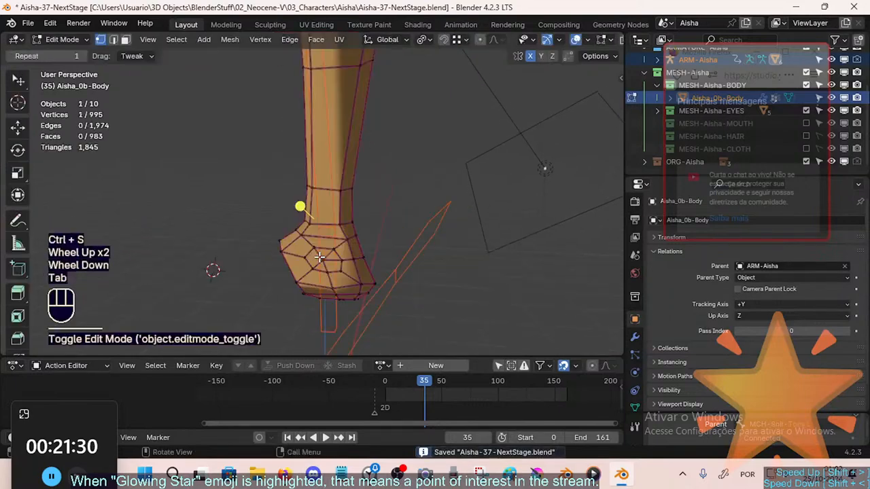
{"action": "key", "text": "ctrl+Tab"}
{"action": "left_click", "coordinate": [334, 220]}
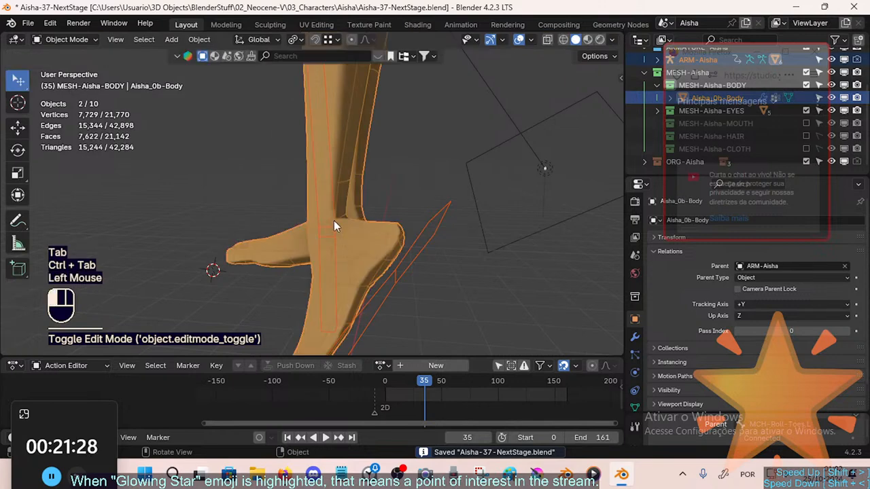
Display the armature's bone collections with DEF-Helper active and open ARM-Aisha in Edit Mode.
{"action": "key", "text": "n"}
{"action": "left_click", "coordinate": [514, 168]}
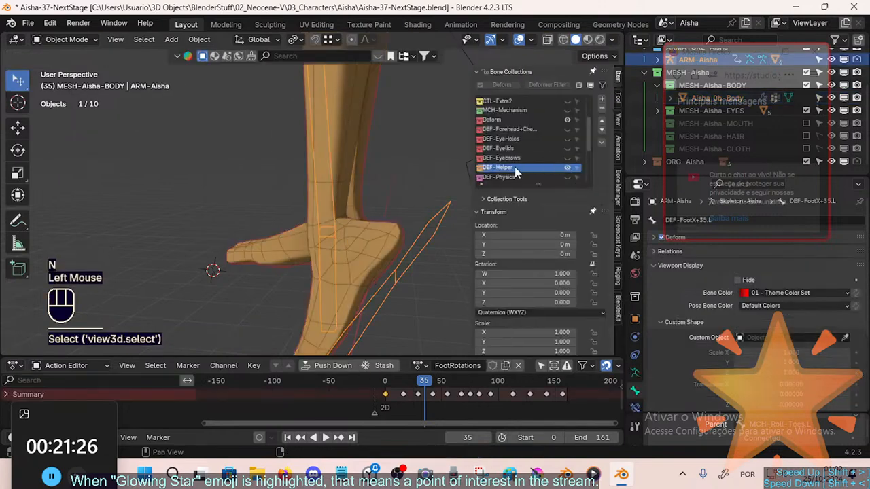
{"action": "key", "text": "Tab"}
{"action": "middle_click_drag", "start_coordinate": [328, 237], "coordinate": [361, 237]}
{"action": "scroll", "coordinate": [361, 237], "scroll_direction": "down", "scroll_amount": 3}
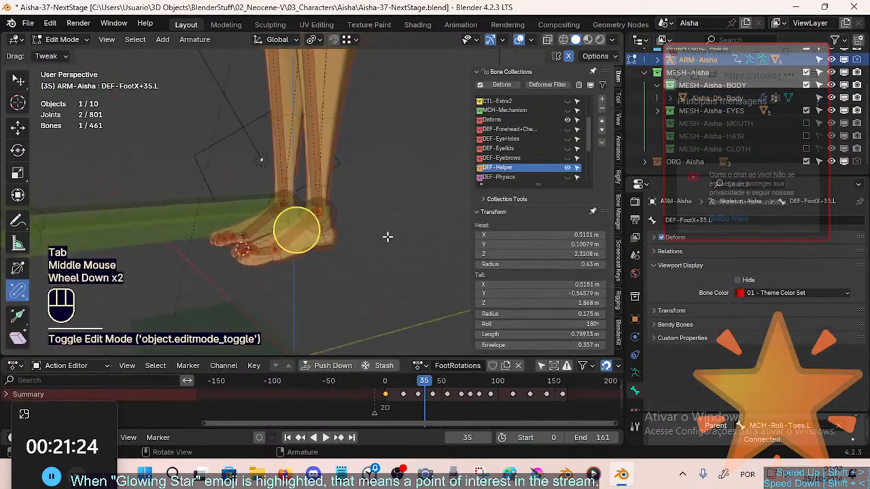
Hide the Deform and MTR-Controllers bone collections of the armature.
{"action": "left_click", "coordinate": [568, 120]}
{"action": "middle_click_drag", "start_coordinate": [337, 210], "coordinate": [342, 243], "text": "shift"}
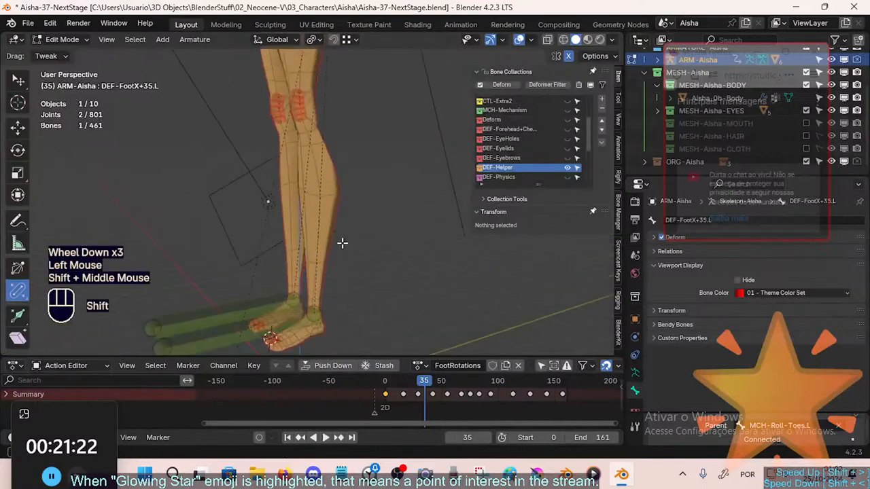
{"action": "scroll", "coordinate": [325, 192], "scroll_direction": "down", "scroll_amount": 3}
{"action": "scroll", "coordinate": [571, 119], "scroll_direction": "up", "scroll_amount": 2}
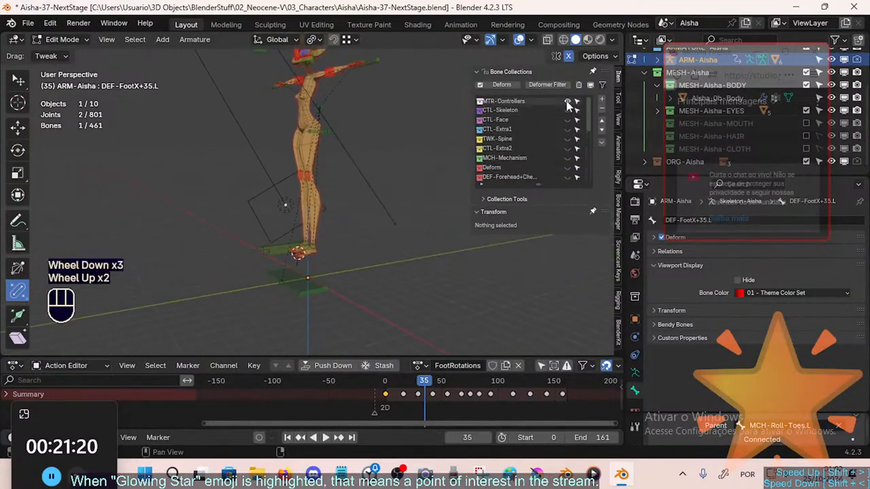
{"action": "left_click", "coordinate": [567, 101]}
Examine the helper bones across the whole character, from the head and arms down to the toes.
{"action": "scroll", "coordinate": [288, 219], "scroll_direction": "up", "scroll_amount": 3}
{"action": "middle_click_drag", "start_coordinate": [288, 219], "coordinate": [334, 113], "text": "shift"}
{"action": "scroll", "coordinate": [339, 245], "scroll_direction": "down", "scroll_amount": 2}
{"action": "middle_click_drag", "start_coordinate": [339, 244], "coordinate": [339, 255], "text": "shift"}
{"action": "middle_click_drag", "start_coordinate": [339, 224], "coordinate": [343, 279], "text": "shift"}
{"action": "scroll", "coordinate": [342, 140], "scroll_direction": "down", "scroll_amount": 1}
{"action": "scroll", "coordinate": [342, 140], "scroll_direction": "down", "scroll_amount": 1}
{"action": "middle_click_drag", "start_coordinate": [342, 140], "coordinate": [343, 156], "text": "shift"}
{"action": "middle_click_drag", "start_coordinate": [343, 156], "coordinate": [339, 143]}
{"action": "key", "text": "shift+grave"}
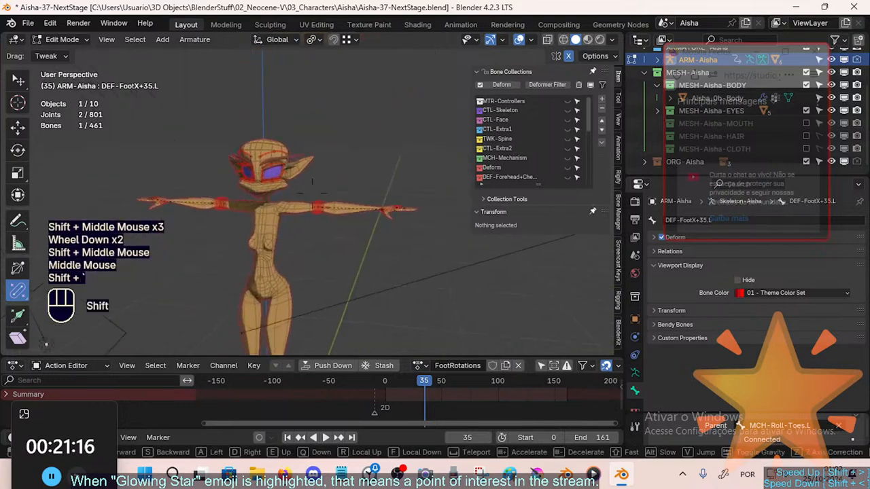
{"action": "key", "text": "shift+w"}
{"action": "key", "text": "w"}
{"action": "key", "text": "s"}
{"action": "key", "text": "q"}
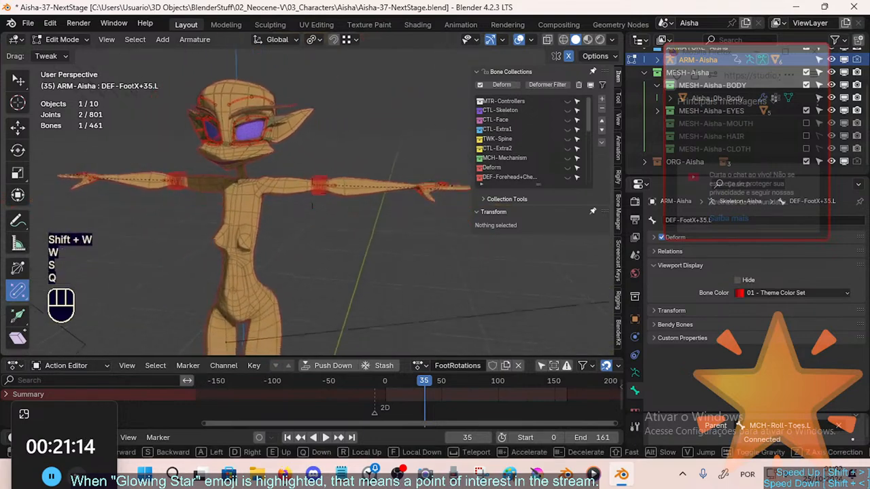
{"action": "key", "text": "shift+w"}
{"action": "key", "text": "w"}
{"action": "key", "text": "d"}
{"action": "key", "text": "shift+e"}
{"action": "key", "text": "w"}
{"action": "key", "text": "s"}
{"action": "key", "text": "a"}
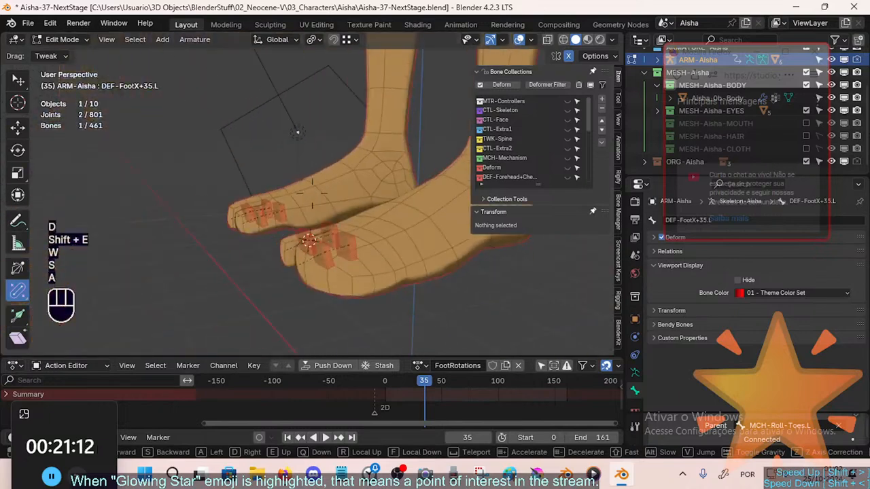
Inspect the helper bones around the knees and in the left hand up close.
{"action": "key", "text": "d"}
{"action": "key", "text": "w"}
{"action": "key", "text": "w"}
{"action": "key", "text": "d"}
{"action": "key", "text": "e"}
{"action": "key", "text": "s"}
{"action": "key", "text": "e"}
{"action": "key", "text": "w"}
{"action": "key", "text": "a"}
{"action": "key", "text": "s"}
{"action": "key", "text": "a"}
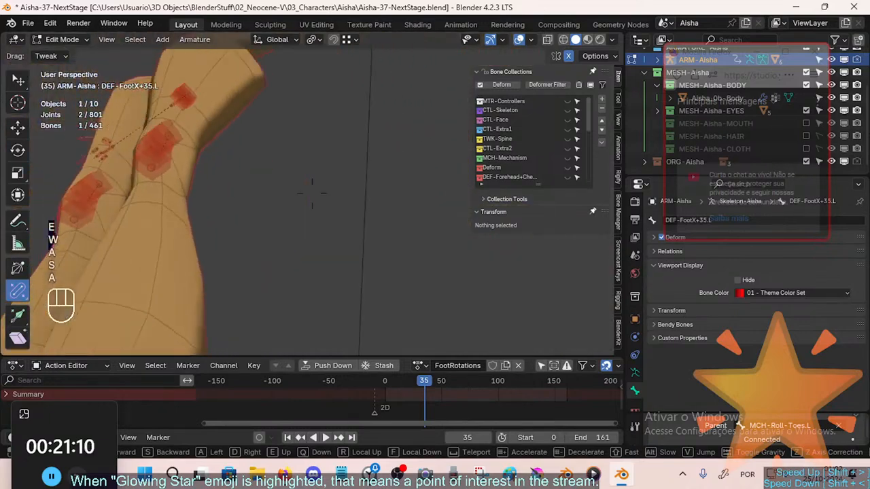
{"action": "key", "text": "w"}
{"action": "key", "text": "e"}
{"action": "key", "text": "shift"}
{"action": "key", "text": "w"}
{"action": "key", "text": "d"}
{"action": "key", "text": "s"}
{"action": "key", "text": "a"}
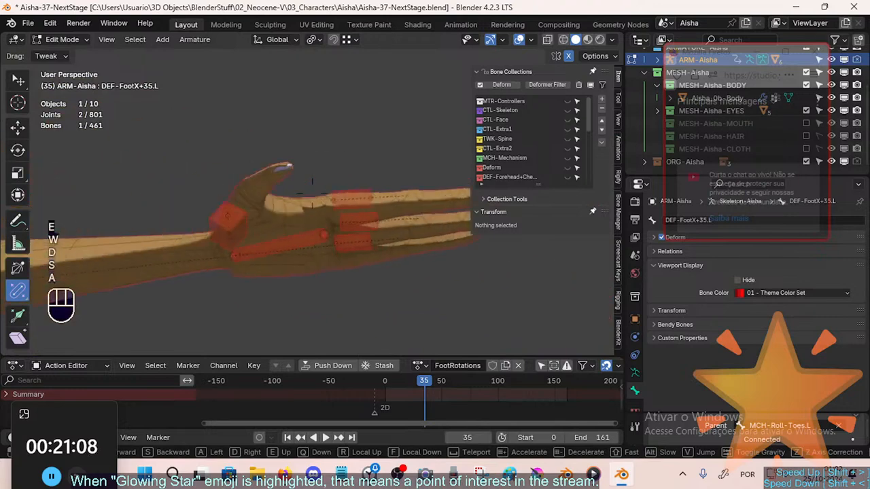
{"action": "key", "text": "e"}
{"action": "key", "text": "w"}
{"action": "left_click", "coordinate": [289, 215]}
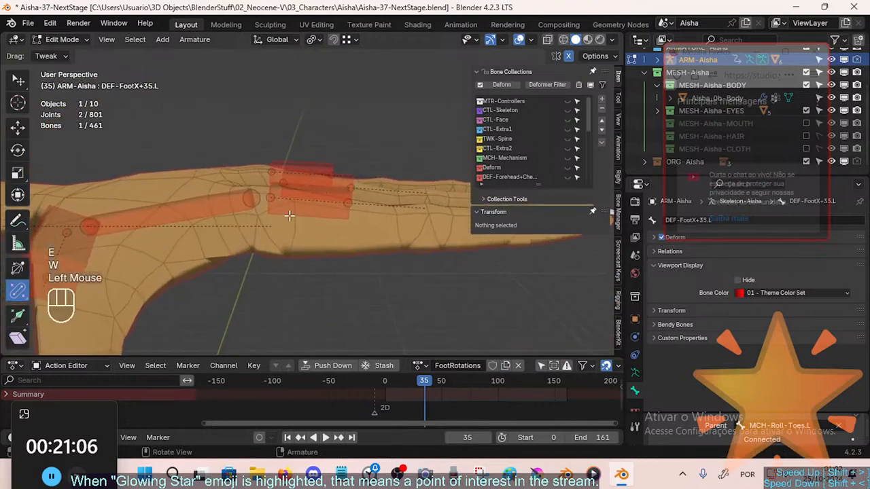
Select the DEF-FingerKnuckleJoint-Index.L bone and compare it with the neighbouring finger knuckle bones.
{"action": "left_click", "coordinate": [310, 198]}
{"action": "middle_click_drag", "start_coordinate": [310, 196], "coordinate": [331, 195]}
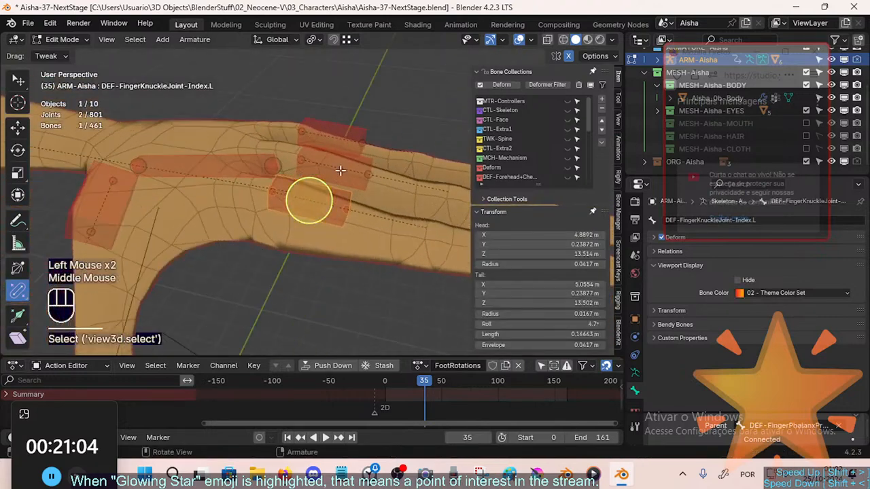
{"action": "left_click", "coordinate": [340, 171]}
{"action": "left_click", "coordinate": [299, 192]}
{"action": "key", "text": "shift+grave"}
{"action": "key", "text": "s"}
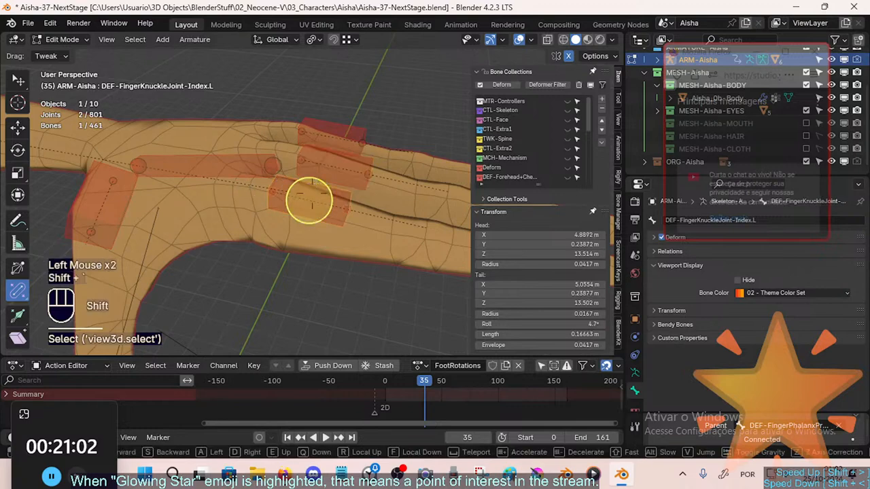
{"action": "left_click", "coordinate": [316, 197]}
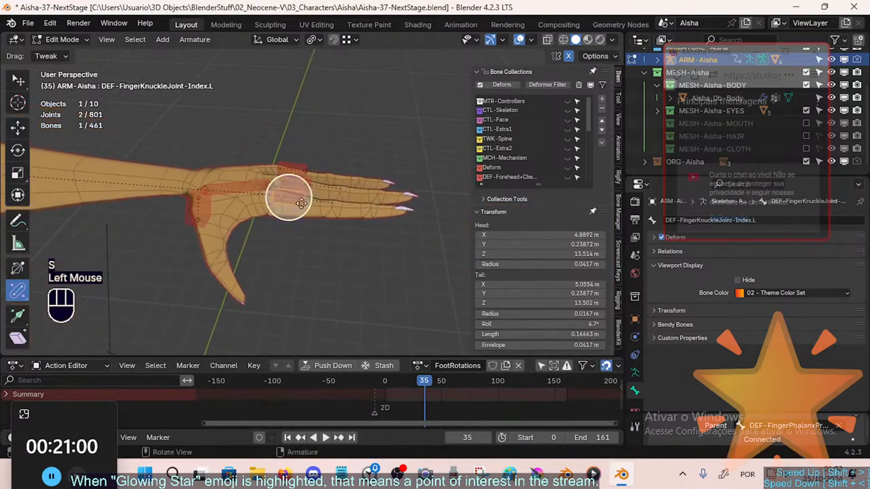
Study the left hand's knuckle and wrist helper bones from several angles.
{"action": "key", "text": "shift+grave"}
{"action": "key", "text": "w"}
{"action": "left_click", "coordinate": [333, 184]}
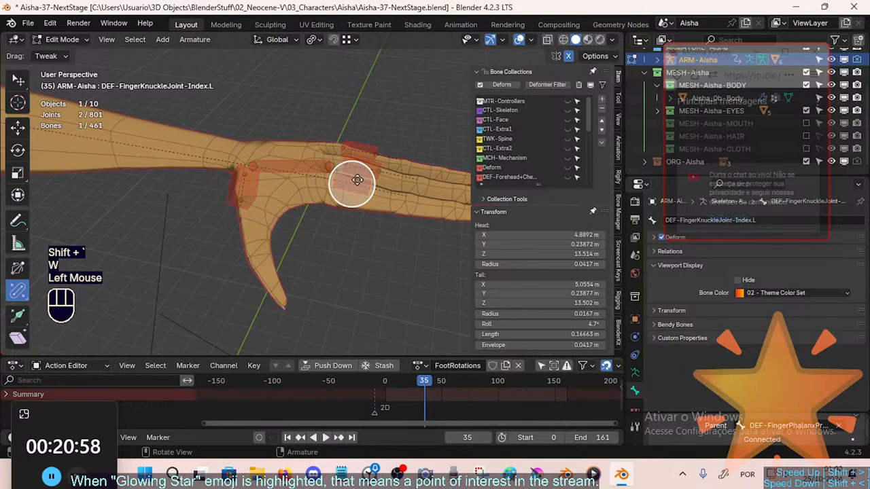
{"action": "key", "text": "shift+grave"}
{"action": "key", "text": "a"}
{"action": "key", "text": "w"}
{"action": "key", "text": "q"}
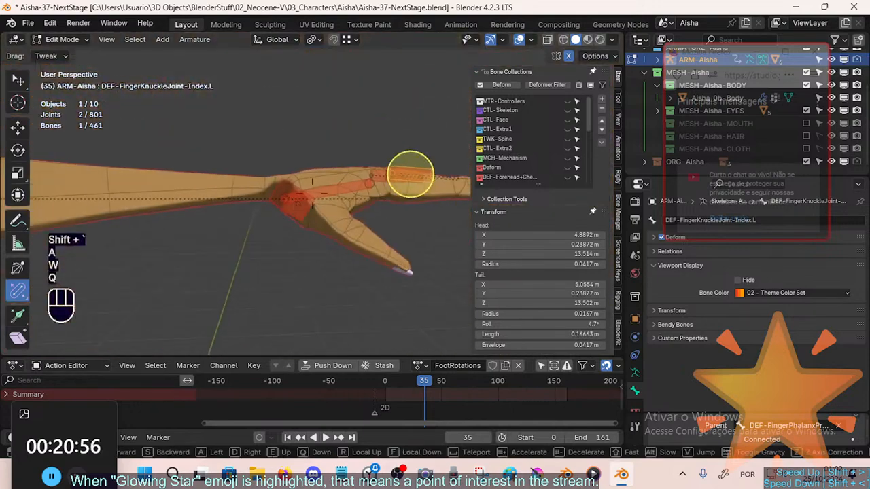
{"action": "key", "text": "d"}
{"action": "key", "text": "w"}
{"action": "key", "text": "e"}
{"action": "left_click", "coordinate": [363, 326]}
{"action": "key", "text": "shift+grave"}
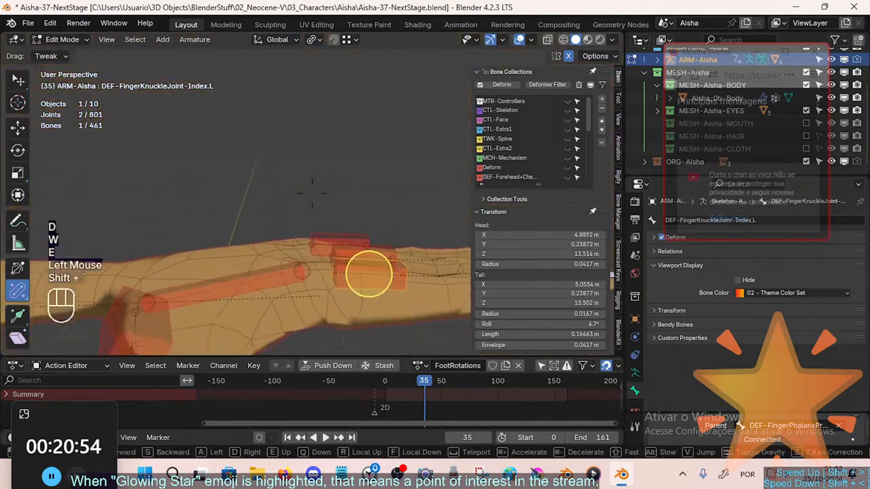
{"action": "left_click", "coordinate": [385, 259]}
Select the DEF-FAN-Wrist.L bone and inspect its placement along the back of the left hand.
{"action": "left_click", "coordinate": [243, 267]}
{"action": "middle_click_drag", "start_coordinate": [242, 270], "coordinate": [312, 308]}
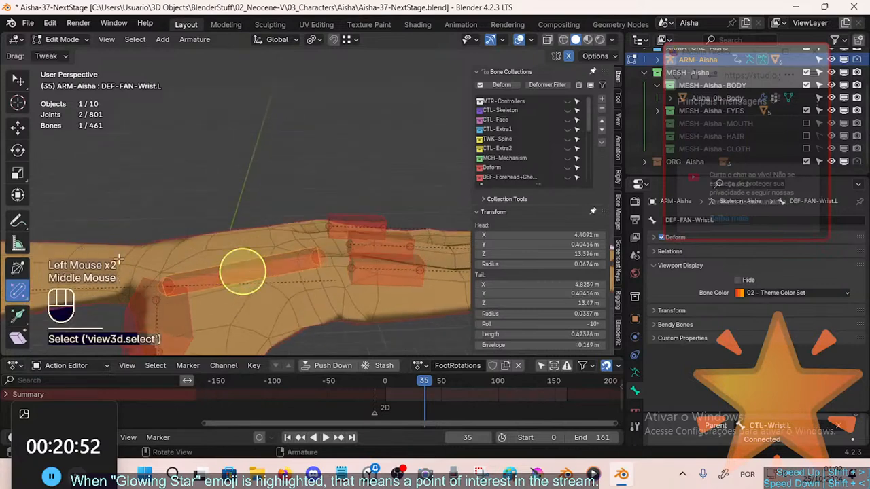
{"action": "key", "text": "shift+grave"}
{"action": "key", "text": "s"}
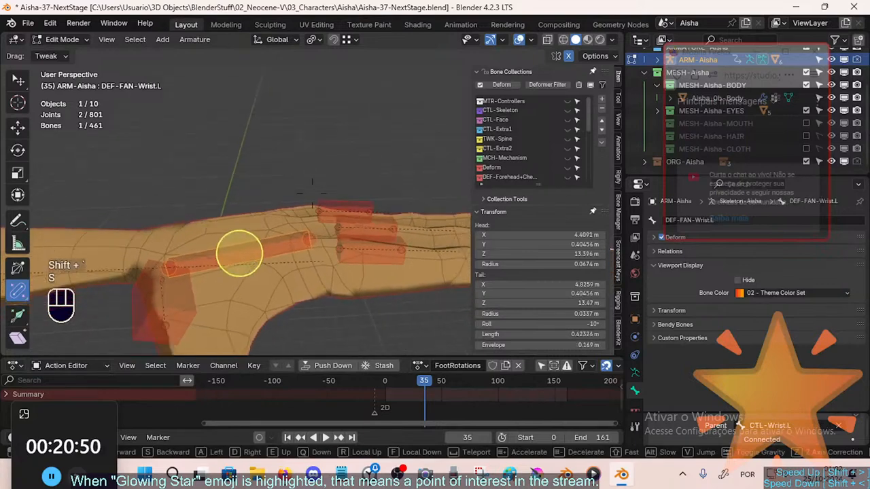
{"action": "left_click", "coordinate": [315, 240]}
{"action": "key", "text": "shift+grave"}
{"action": "left_click", "coordinate": [331, 233]}
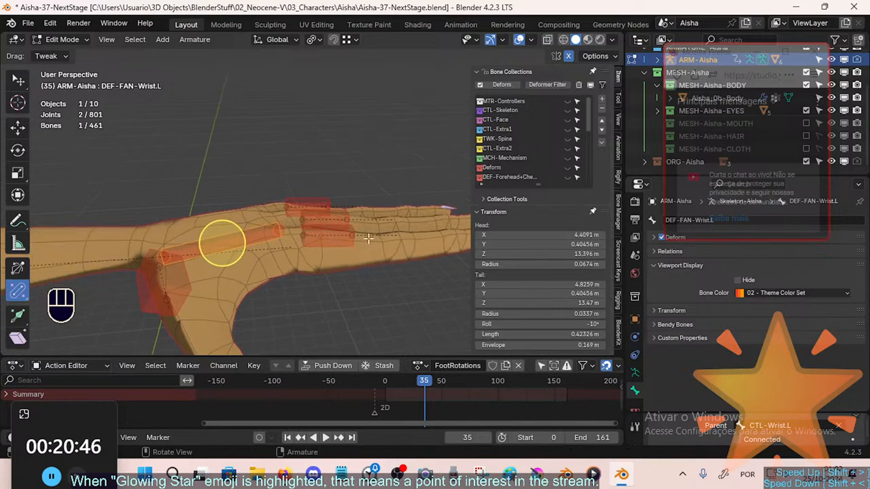
Return to the feet and make the Deform bone collection visible again.
{"action": "key", "text": "shift+grave"}
{"action": "key", "text": "s"}
{"action": "key", "text": "a"}
{"action": "key", "text": "shift+q"}
{"action": "key", "text": "shift+q"}
{"action": "key", "text": "w"}
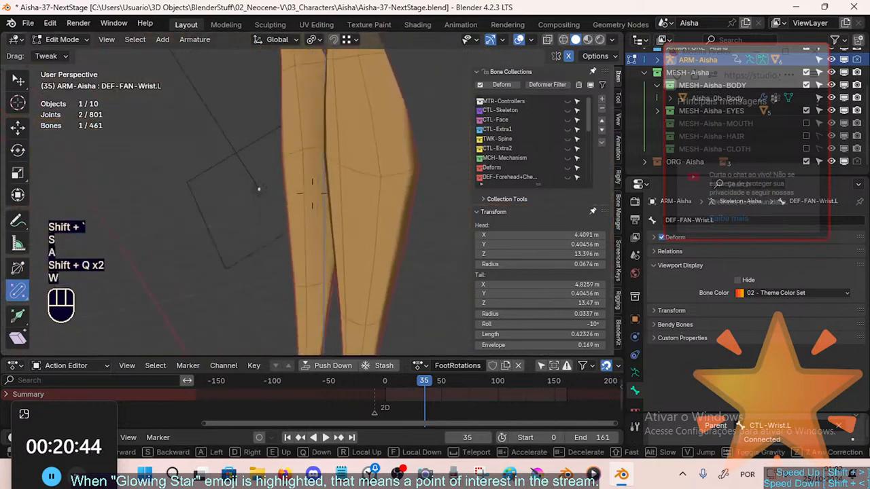
{"action": "key", "text": "s"}
{"action": "key", "text": "q"}
{"action": "key", "text": "w"}
{"action": "key", "text": "w"}
{"action": "key", "text": "q"}
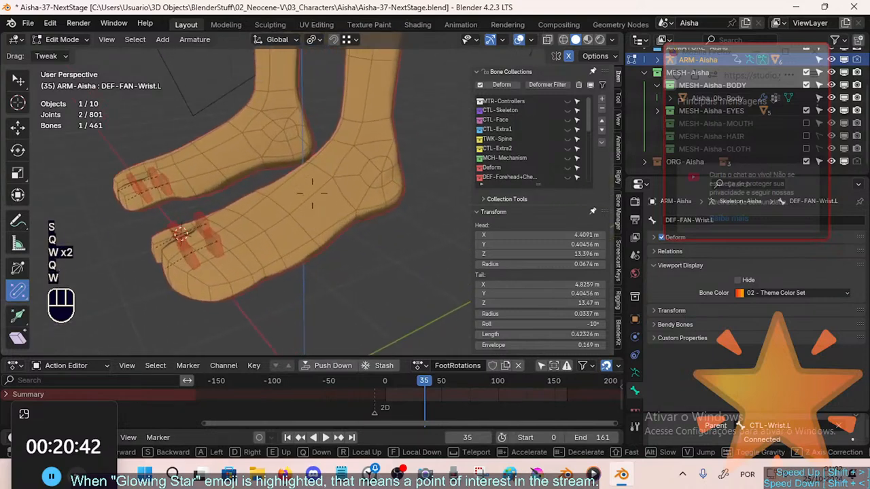
{"action": "key", "text": "w"}
{"action": "left_click", "coordinate": [380, 204]}
{"action": "middle_click_drag", "start_coordinate": [379, 204], "coordinate": [346, 268], "text": "shift"}
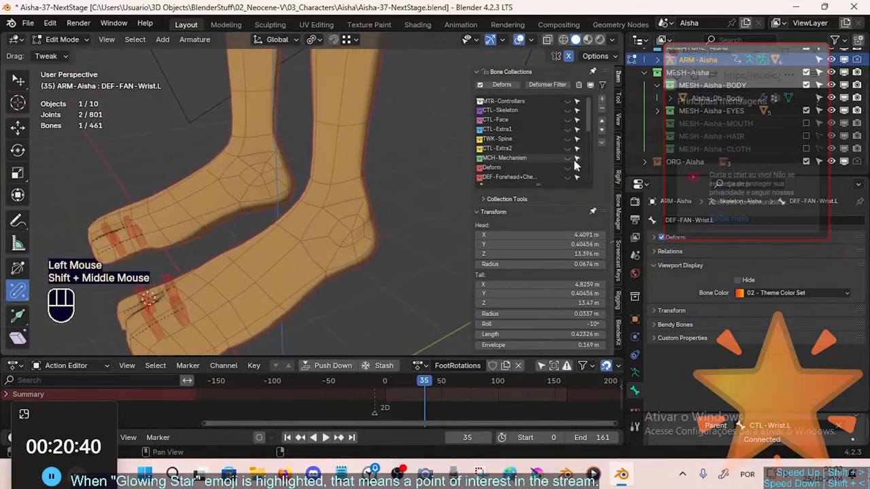
{"action": "left_click", "coordinate": [567, 167]}
{"action": "middle_click_drag", "start_coordinate": [407, 217], "coordinate": [361, 235]}
{"action": "scroll", "coordinate": [361, 235], "scroll_direction": "down", "scroll_amount": 2}
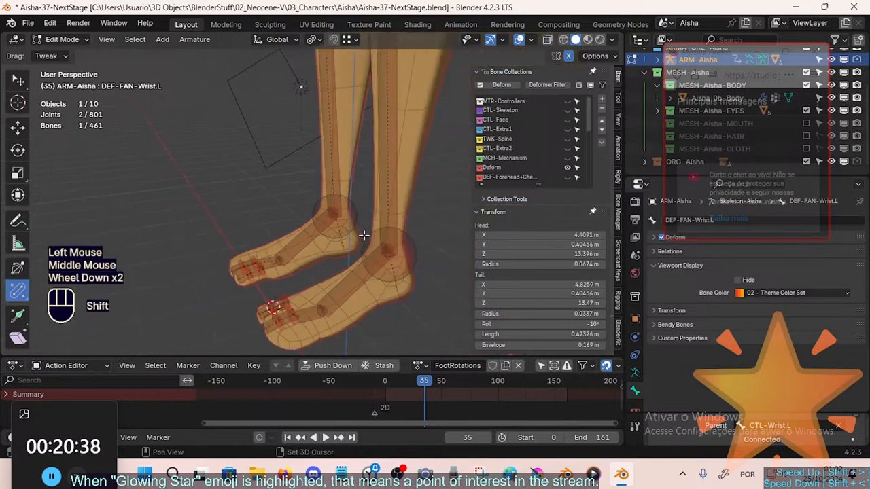
Locate the DEF-Helper bone collection and examine the bones around the left ankle up close.
{"action": "key", "text": "shift+grave"}
{"action": "key", "text": "d"}
{"action": "key", "text": "w"}
{"action": "left_click", "coordinate": [361, 235]}
{"action": "scroll", "coordinate": [548, 170], "scroll_direction": "down", "scroll_amount": 3}
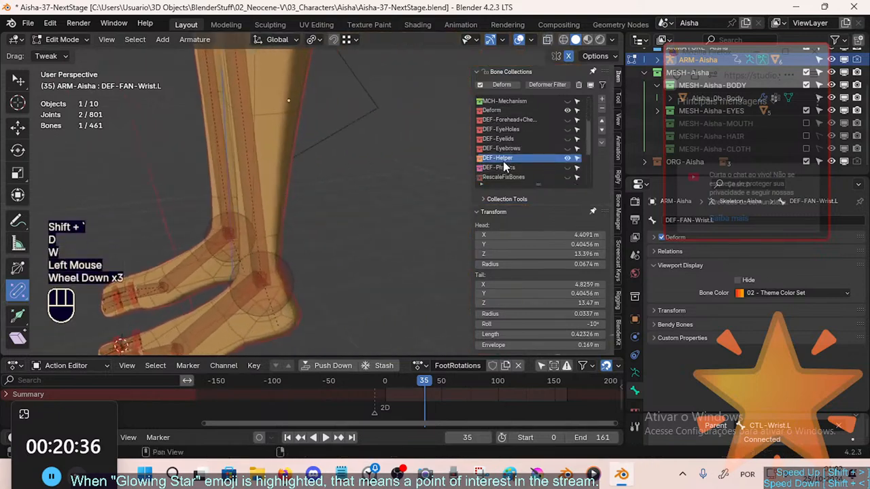
{"action": "key", "text": "shift+grave"}
{"action": "key", "text": "w"}
{"action": "key", "text": "w"}
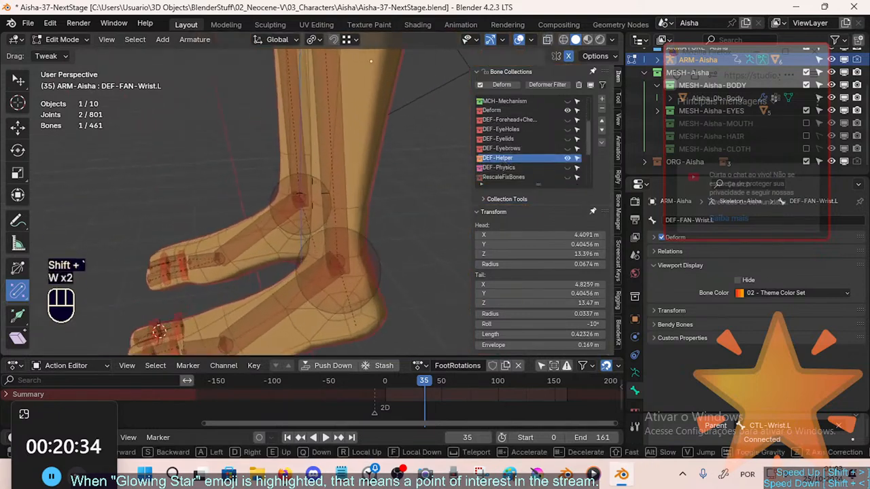
{"action": "key", "text": "q"}
{"action": "key", "text": "w"}
{"action": "left_click", "coordinate": [310, 219]}
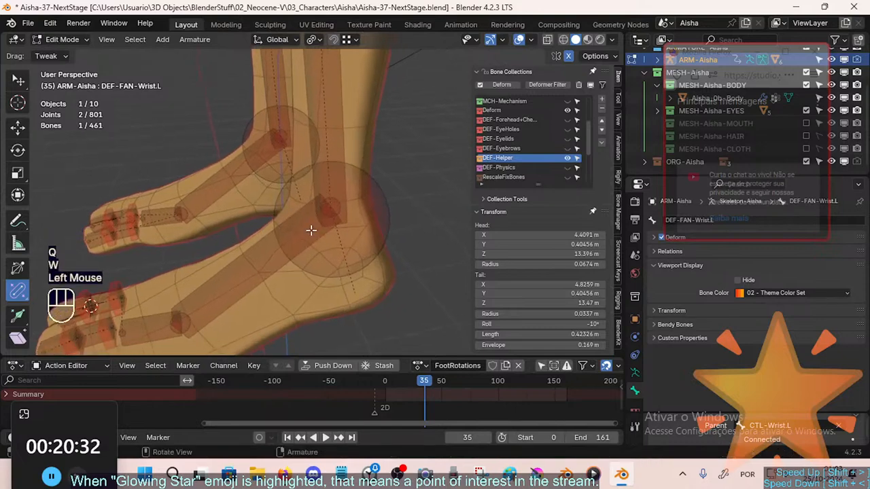
Select the DEF-FootX+35.L bone and snap the 3D cursor to its head at the left ankle.
{"action": "left_click", "coordinate": [339, 202]}
{"action": "left_click", "coordinate": [331, 203]}
{"action": "left_click", "coordinate": [334, 206]}
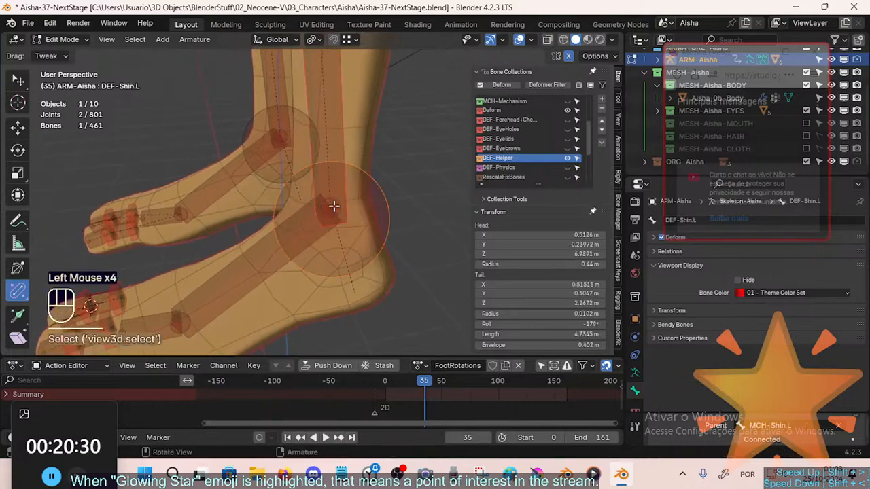
{"action": "left_click", "coordinate": [334, 206]}
{"action": "key", "text": "shift+s"}
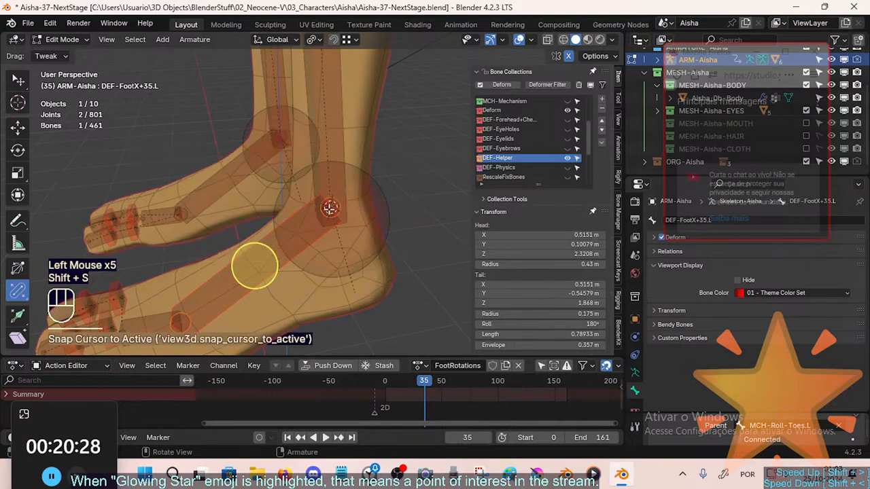
{"action": "middle_click_drag", "start_coordinate": [334, 205], "coordinate": [303, 203]}
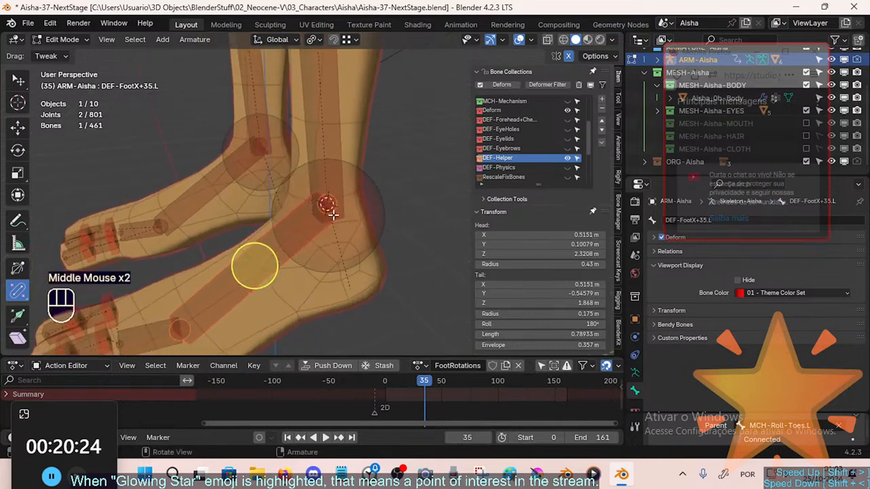
Add a new bone at the left ankle's 3D cursor, thin its B-Bone display, and scale its length to about 0.59 m.
{"action": "key", "text": "shift+a"}
{"action": "scroll", "coordinate": [353, 189], "scroll_direction": "down", "scroll_amount": 2}
{"action": "middle_click_drag", "start_coordinate": [353, 189], "coordinate": [338, 196], "text": "shift"}
{"action": "left_click", "coordinate": [340, 194]}
{"action": "scroll", "coordinate": [336, 195], "scroll_direction": "down", "scroll_amount": 1}
{"action": "left_click_drag", "start_coordinate": [341, 170], "coordinate": [320, 175]}
{"action": "key", "text": "s"}
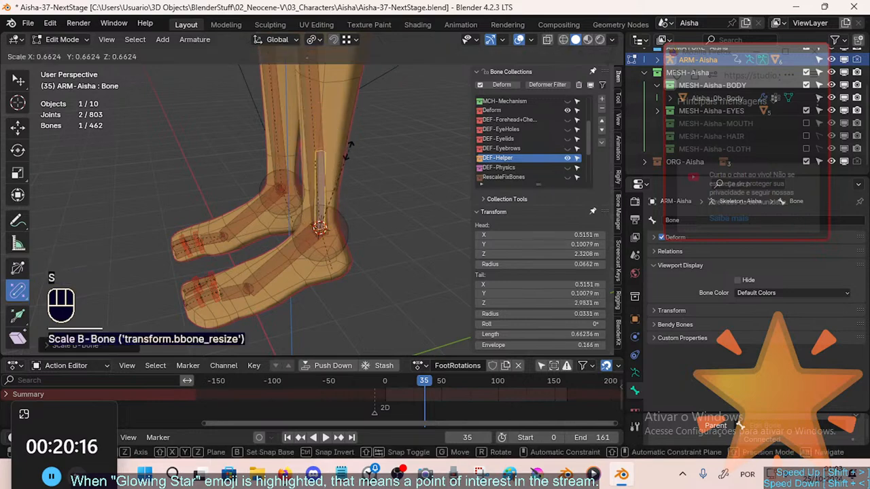
{"action": "left_click", "coordinate": [302, 234]}
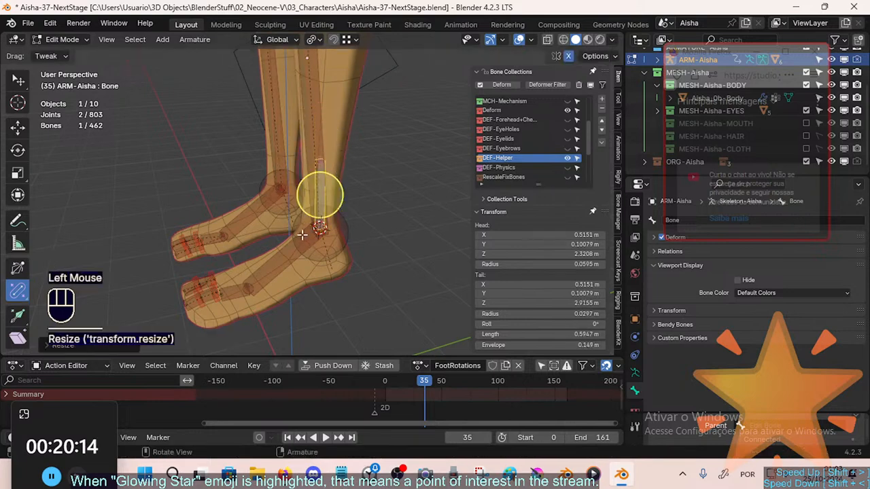
Align the new ankle bone to the DEF-FootX+35.L bone.
{"action": "left_click", "coordinate": [298, 263], "text": "shift"}
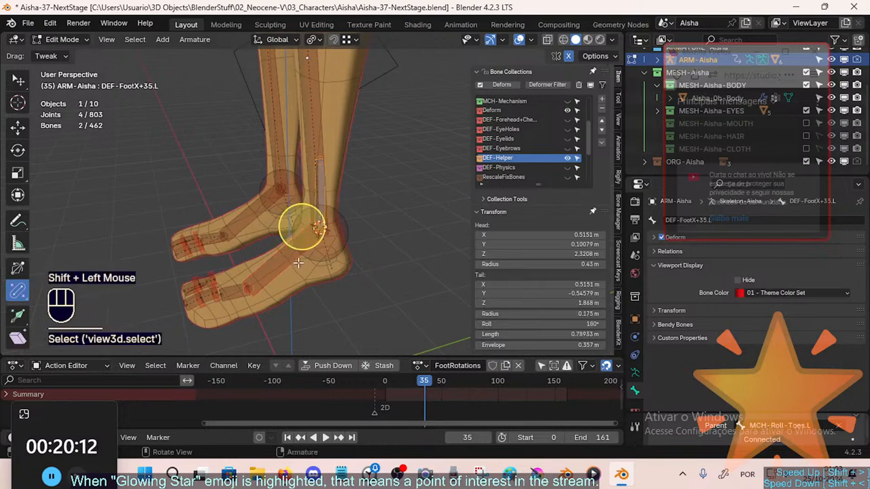
{"action": "key", "text": "ctrl+alt+a"}
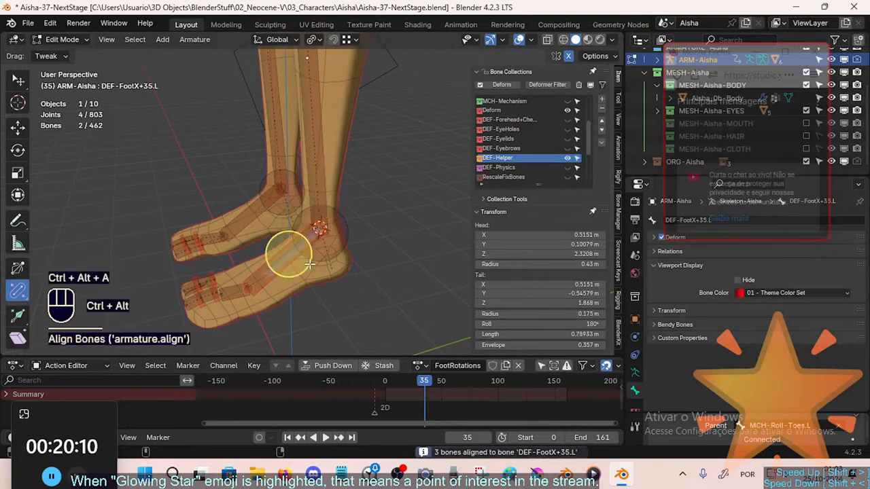
{"action": "scroll", "coordinate": [299, 253], "scroll_direction": "up", "scroll_amount": 1}
{"action": "middle_click_drag", "start_coordinate": [299, 253], "coordinate": [297, 238], "text": "shift"}
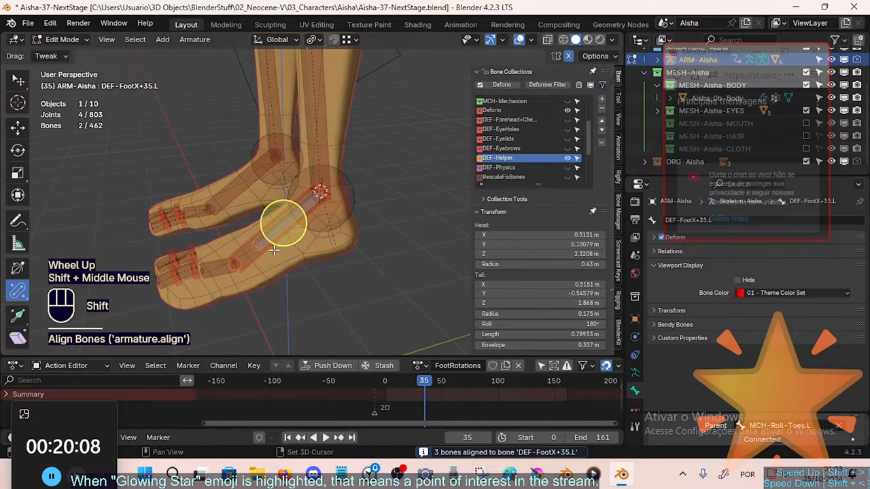
Parent the new bone to DEF-FootX+35.L with Keep Offset.
{"action": "left_click", "coordinate": [298, 236], "text": "shift"}
{"action": "key", "text": "alt+a"}
{"action": "double_click", "coordinate": [290, 219]}
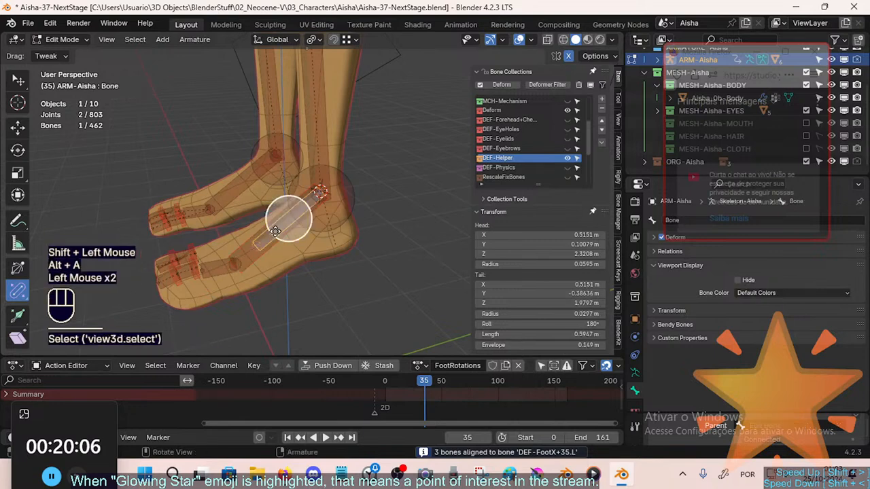
{"action": "left_click", "coordinate": [284, 219], "text": "shift"}
{"action": "key", "text": "ctrl+p"}
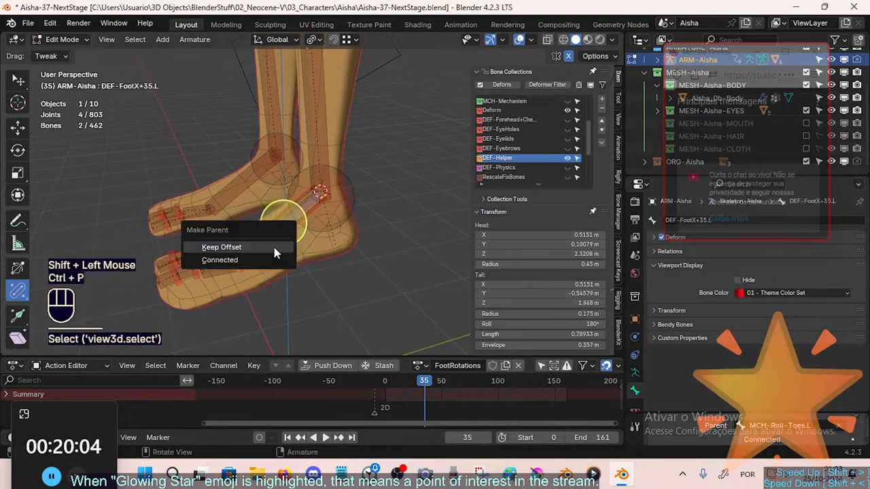
{"action": "left_click", "coordinate": [274, 247]}
{"action": "scroll", "coordinate": [288, 253], "scroll_direction": "up", "scroll_amount": 3}
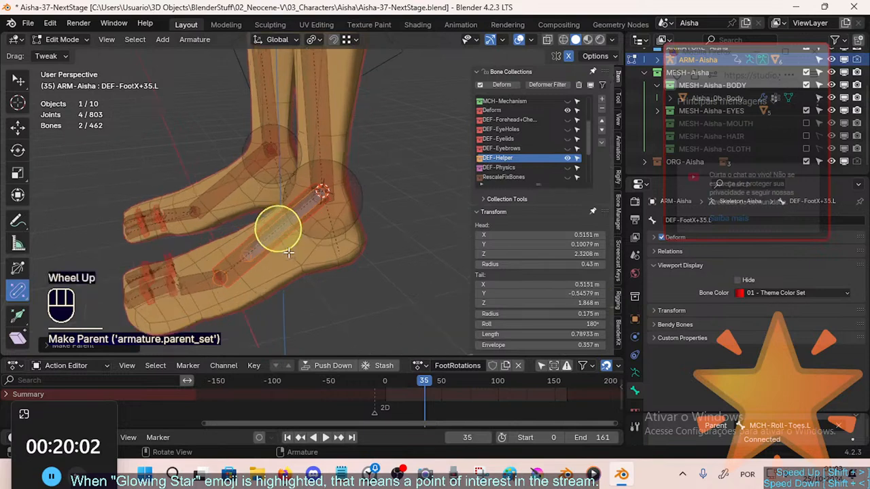
{"action": "middle_click_drag", "start_coordinate": [292, 252], "coordinate": [272, 257]}
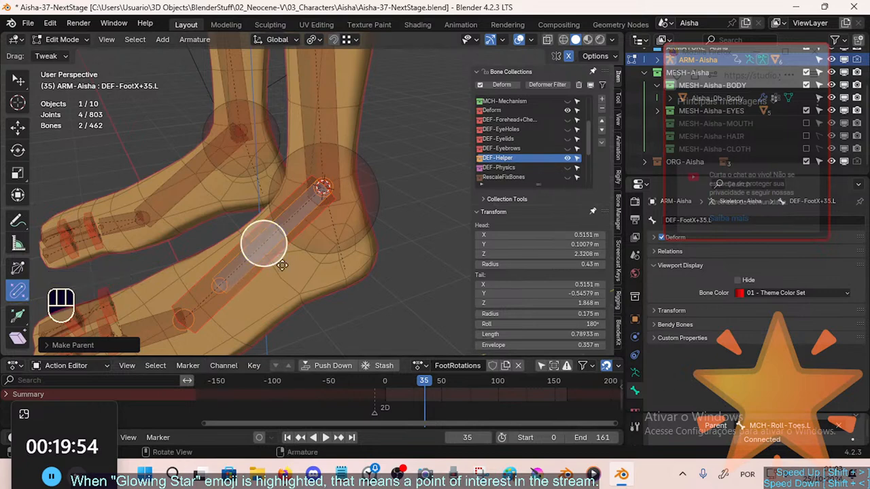
Examine the new bone's placement in the left foot and ankle from several angles.
{"action": "scroll", "coordinate": [282, 265], "scroll_direction": "down", "scroll_amount": 2, "text": "shift"}
{"action": "middle_click_drag", "start_coordinate": [285, 263], "coordinate": [314, 231], "text": "shift"}
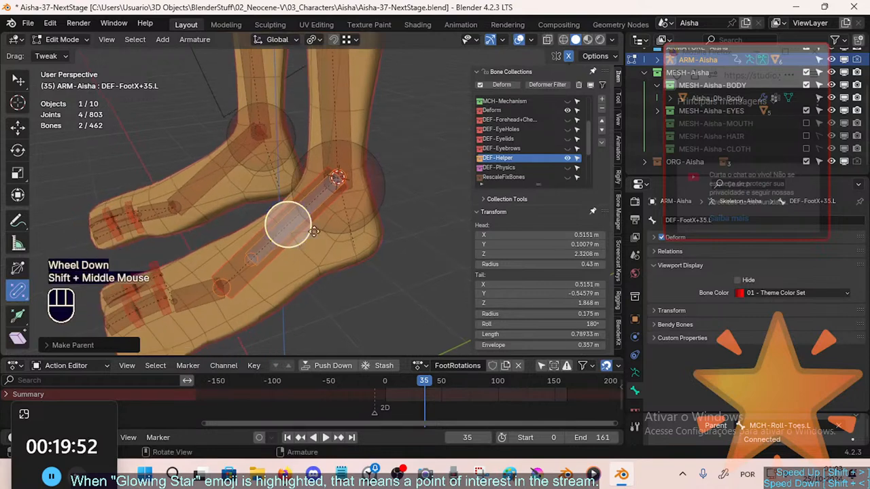
{"action": "scroll", "coordinate": [312, 125], "scroll_direction": "down", "scroll_amount": 1}
{"action": "middle_click_drag", "start_coordinate": [311, 125], "coordinate": [298, 222], "text": "shift"}
{"action": "middle_click_drag", "start_coordinate": [293, 253], "coordinate": [312, 174], "text": "shift"}
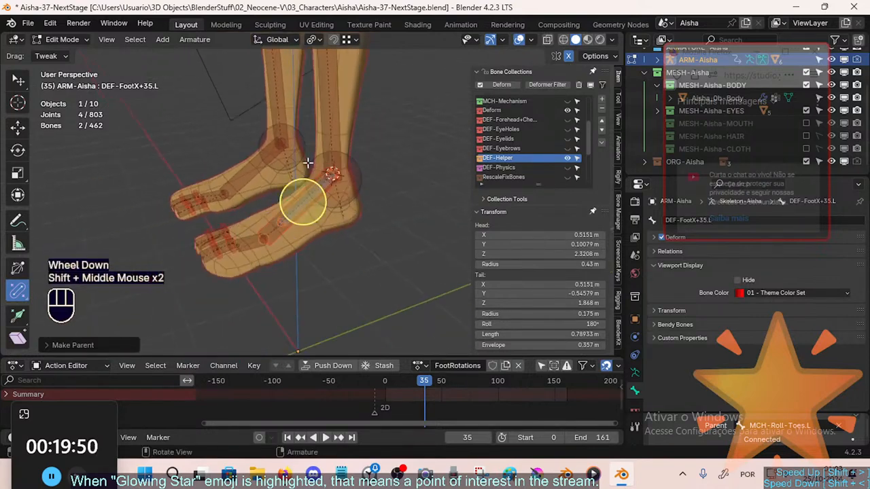
{"action": "scroll", "coordinate": [311, 179], "scroll_direction": "up", "scroll_amount": 1}
{"action": "middle_click_drag", "start_coordinate": [346, 125], "coordinate": [403, 179]}
{"action": "middle_click_drag", "start_coordinate": [343, 136], "coordinate": [312, 96], "text": "shift"}
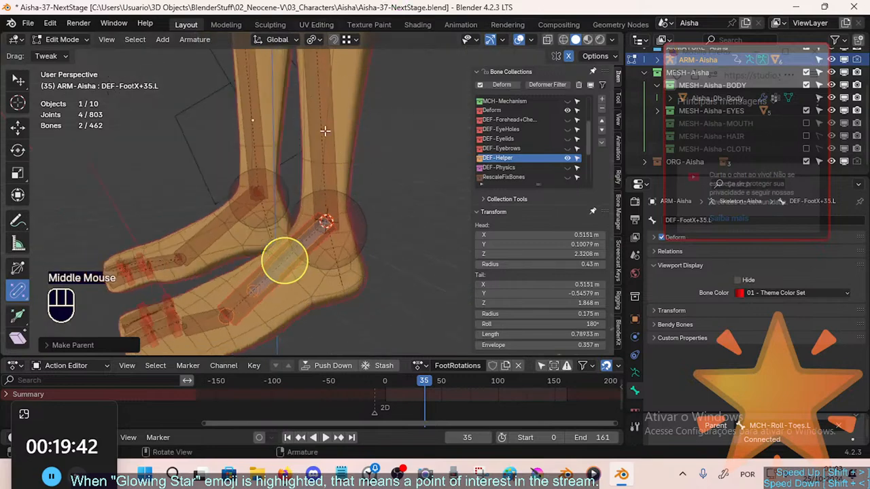
{"action": "scroll", "coordinate": [325, 130], "scroll_direction": "down", "scroll_amount": 2}
{"action": "middle_click_drag", "start_coordinate": [325, 133], "coordinate": [301, 241], "text": "shift"}
{"action": "scroll", "coordinate": [316, 184], "scroll_direction": "up", "scroll_amount": 1}
{"action": "scroll", "coordinate": [326, 246], "scroll_direction": "up", "scroll_amount": 1}
{"action": "key", "text": "g"}
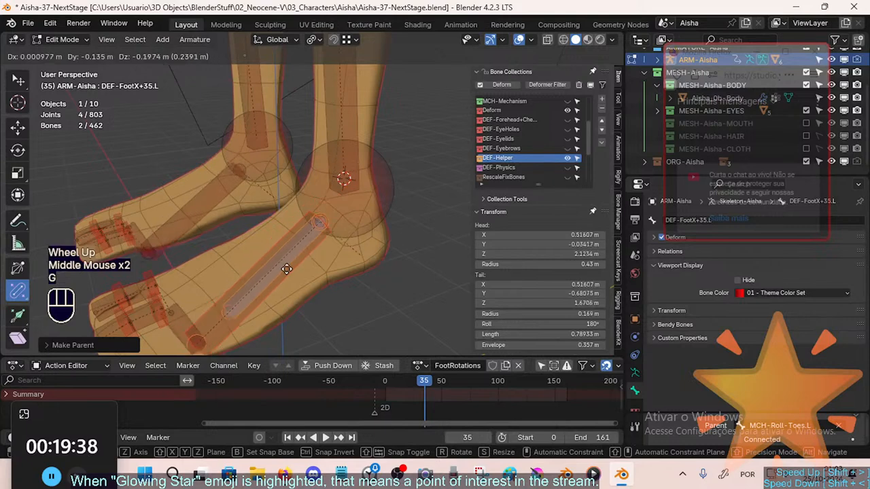
{"action": "key", "text": "Escape"}
{"action": "left_click", "coordinate": [301, 272]}
{"action": "left_click", "coordinate": [285, 237]}
{"action": "left_click", "coordinate": [301, 221]}
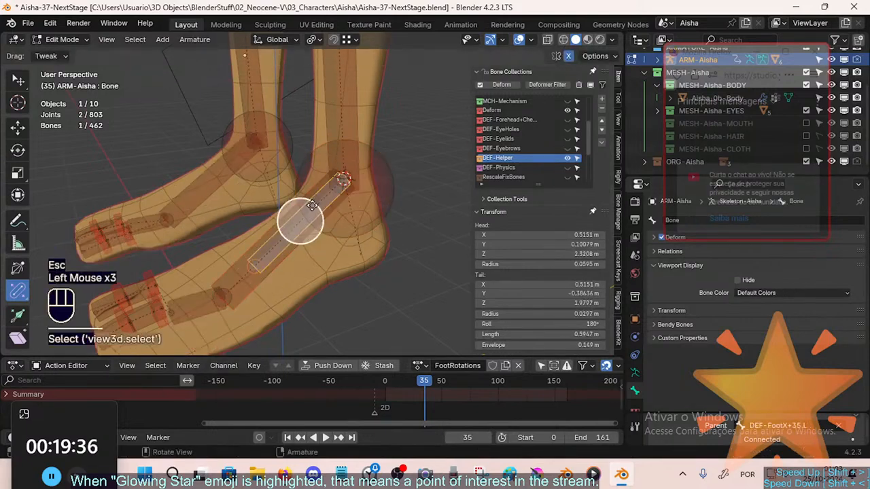
{"action": "key", "text": "g"}
{"action": "key", "text": "Escape"}
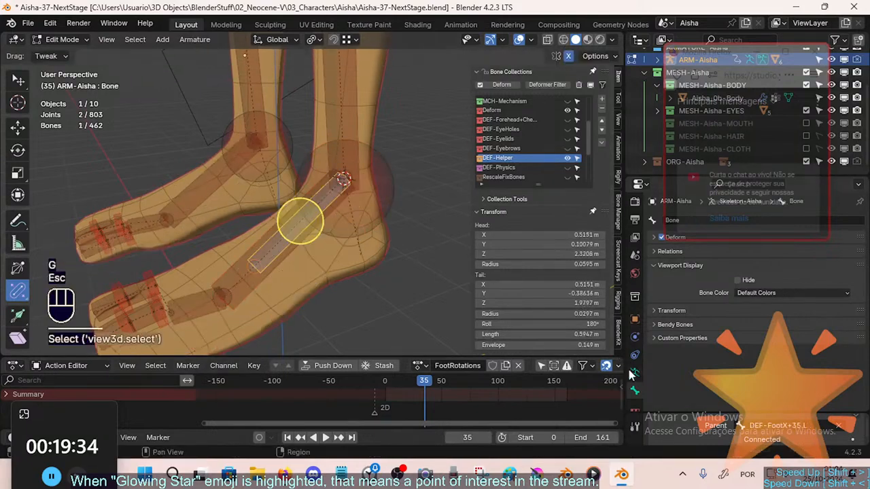
{"action": "scroll", "coordinate": [639, 390], "scroll_direction": "down", "scroll_amount": 1}
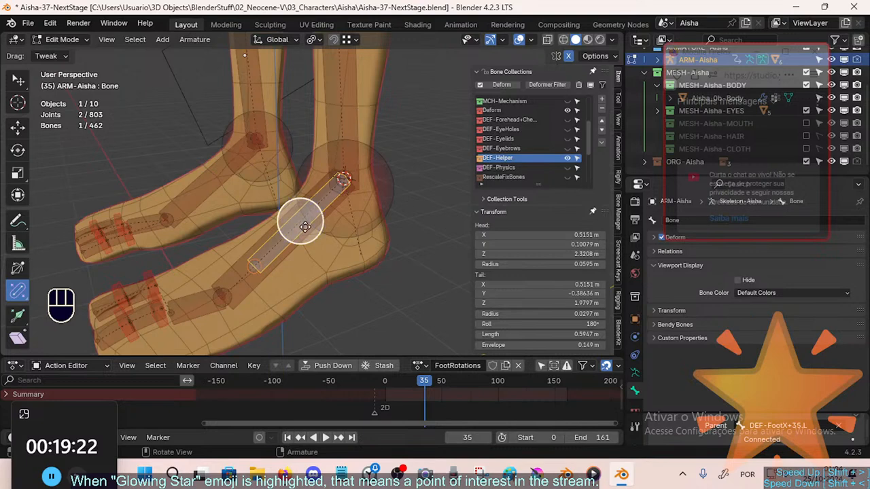
{"action": "key", "text": "ctrl+Tab"}
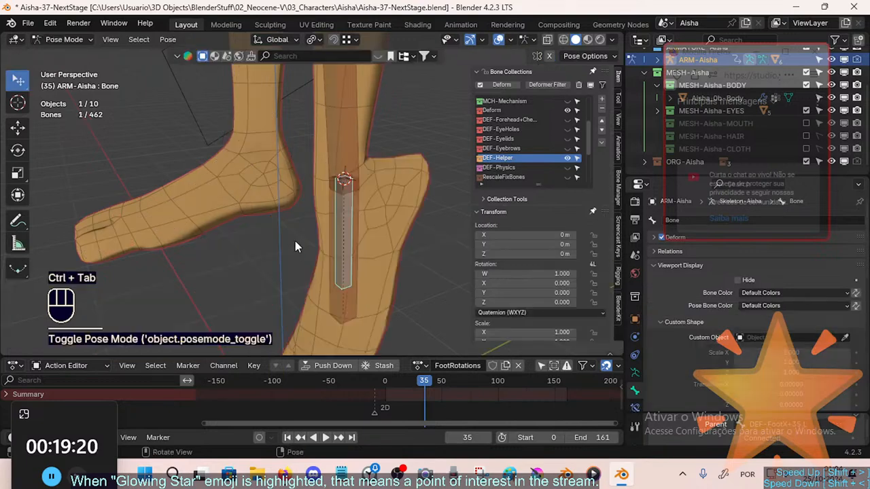
{"action": "key", "text": "Tab"}
{"action": "key", "text": "g"}
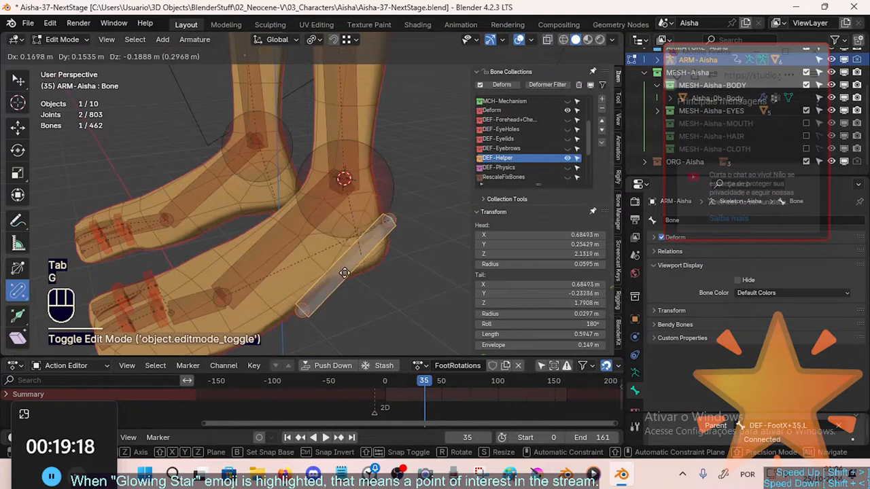
{"action": "key", "text": "Escape"}
Select the new bone inside the left foot and set its bone color to 02 - Theme Color Set.
{"action": "left_click", "coordinate": [274, 237]}
{"action": "left_click", "coordinate": [274, 243]}
{"action": "left_click", "coordinate": [274, 243]}
{"action": "left_click", "coordinate": [273, 239]}
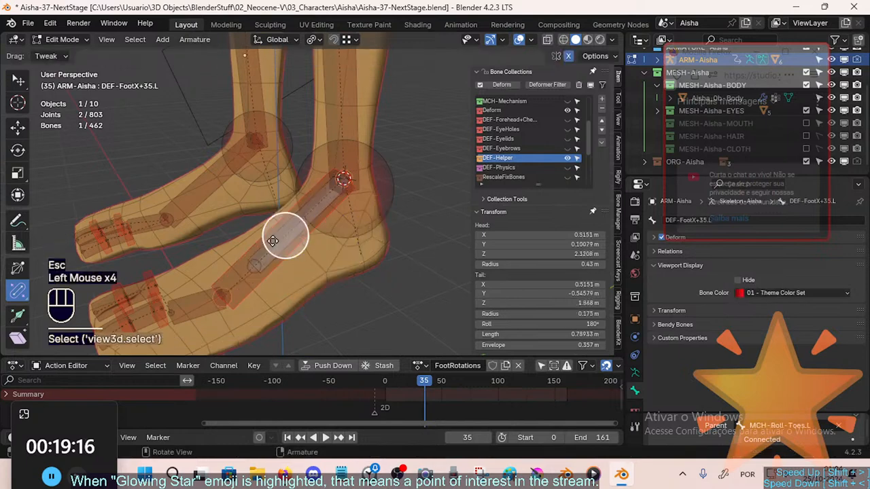
{"action": "left_click", "coordinate": [272, 242]}
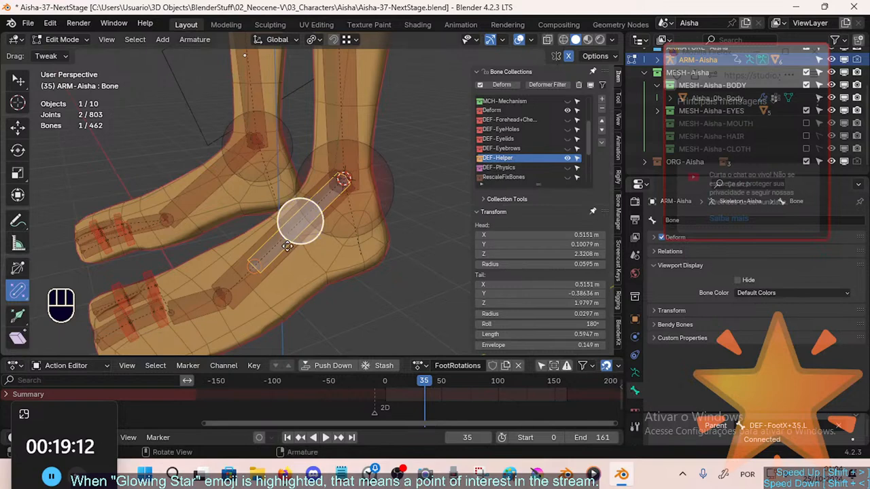
{"action": "left_click", "coordinate": [759, 292]}
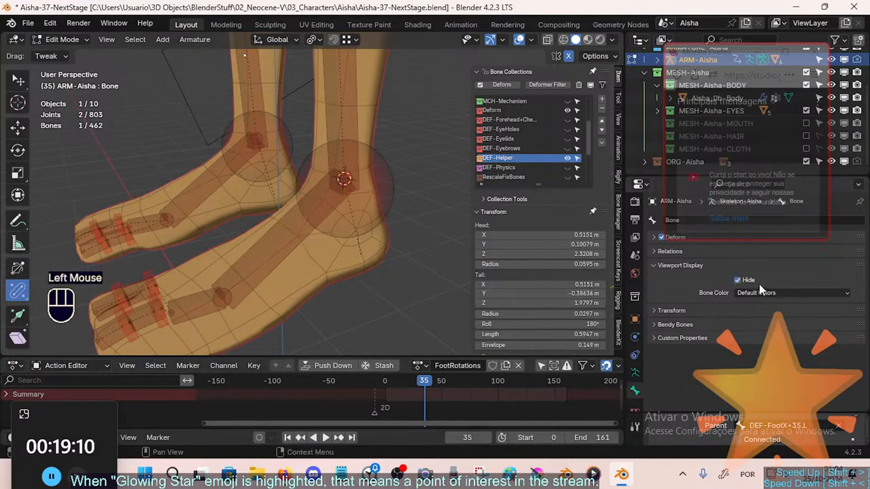
{"action": "left_click", "coordinate": [751, 293]}
{"action": "left_click", "coordinate": [751, 292]}
{"action": "left_click", "coordinate": [753, 293]}
{"action": "left_click", "coordinate": [753, 292]}
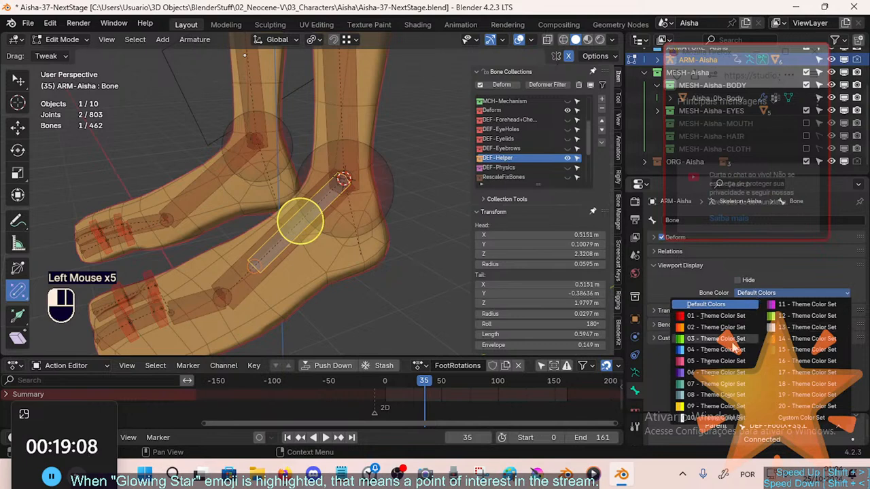
{"action": "key", "text": "alt"}
{"action": "left_click", "coordinate": [702, 332]}
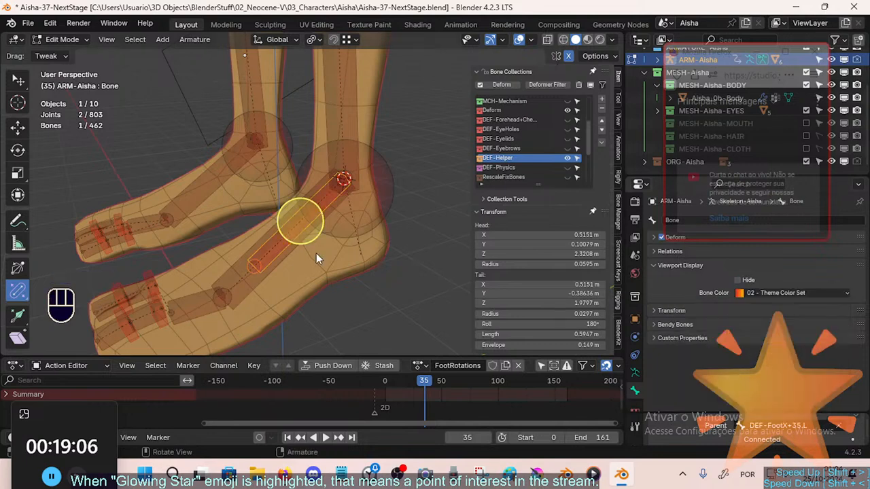
Widen the new bone's B-Bone display beyond the foot bone and scale its length to about 0.52 m.
{"action": "left_click_drag", "start_coordinate": [317, 241], "coordinate": [316, 277]}
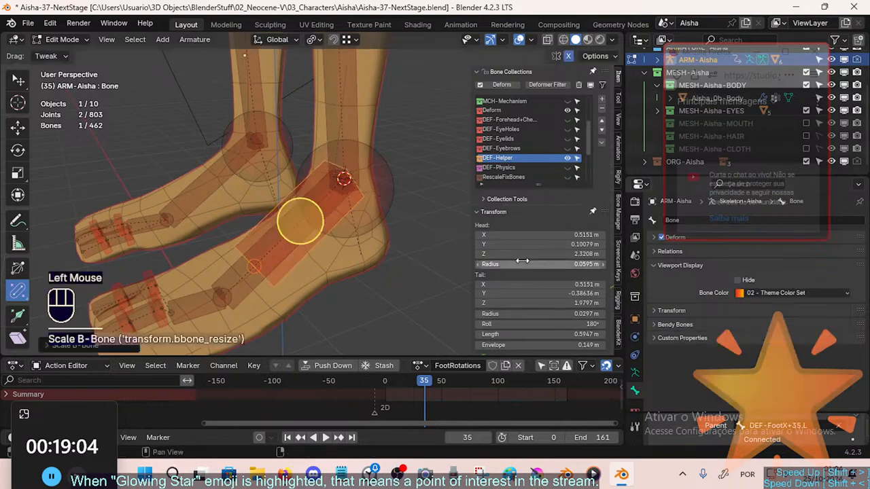
{"action": "key", "text": "s"}
{"action": "left_click", "coordinate": [303, 241]}
{"action": "middle_click_drag", "start_coordinate": [303, 241], "coordinate": [300, 238]}
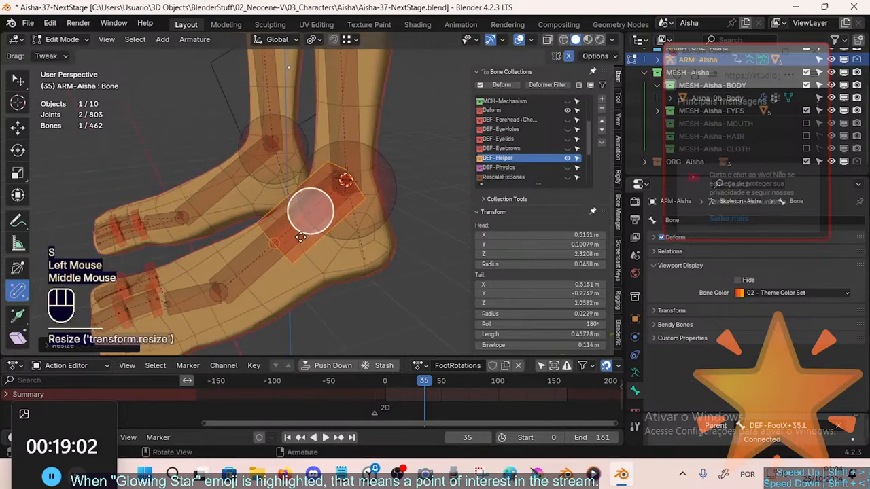
{"action": "key", "text": "F2"}
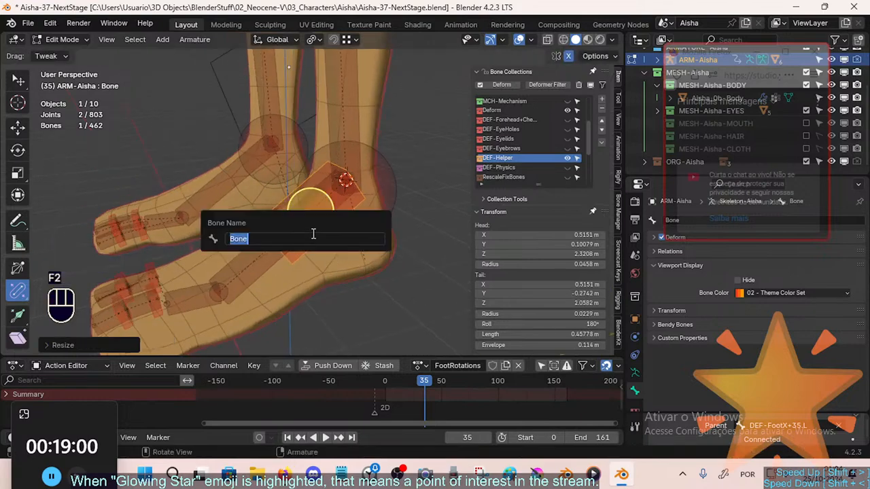
{"action": "key", "text": "s"}
{"action": "left_click", "coordinate": [291, 256]}
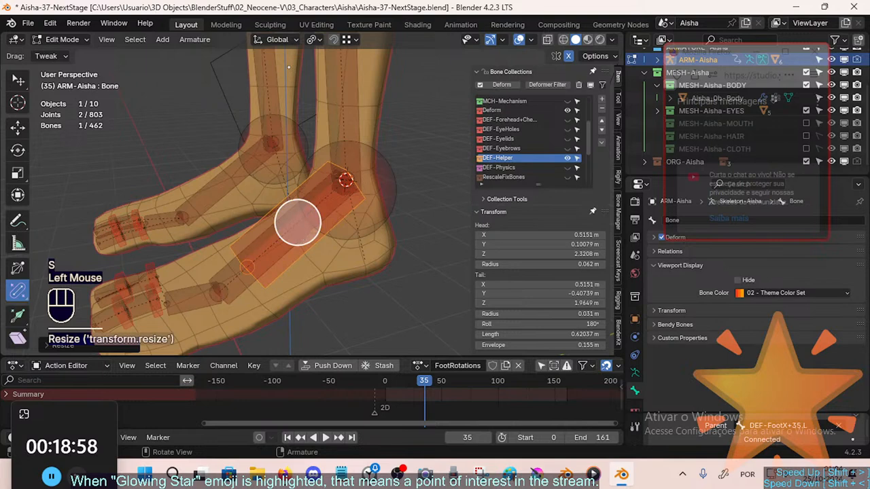
{"action": "key", "text": "s"}
{"action": "left_click", "coordinate": [314, 230]}
Display the bone axes to check the new bone's orientation, and hide them again.
{"action": "key", "text": "ctrl+3"}
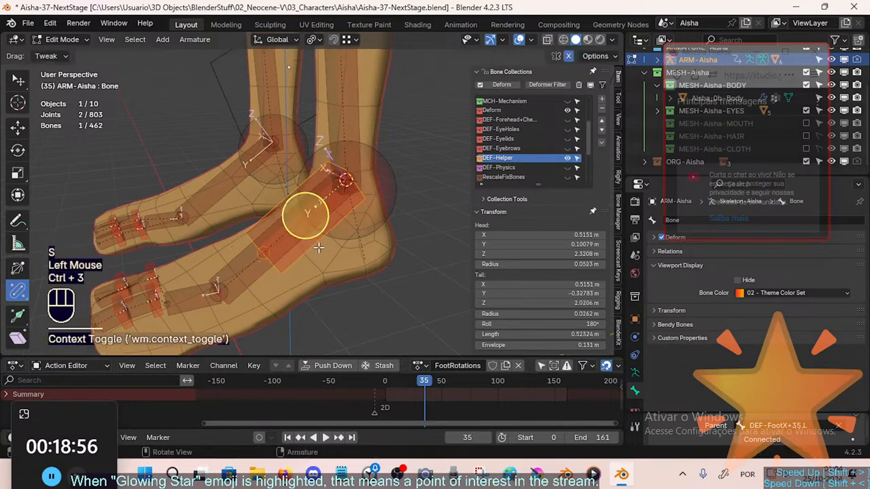
{"action": "middle_click_drag", "start_coordinate": [319, 247], "coordinate": [319, 248]}
{"action": "key", "text": "ctrl+3"}
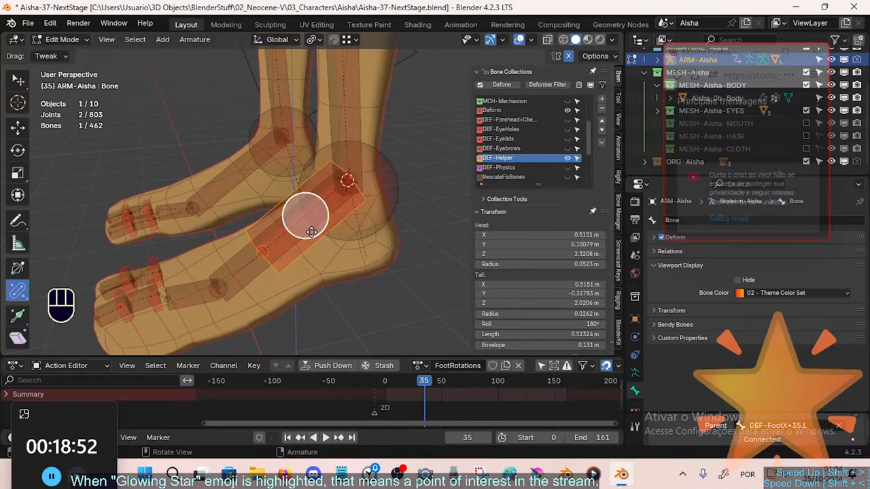
Rename the new helper bone in the left foot as DEF-FAN-Foot.L.
{"action": "key", "text": "F2"}
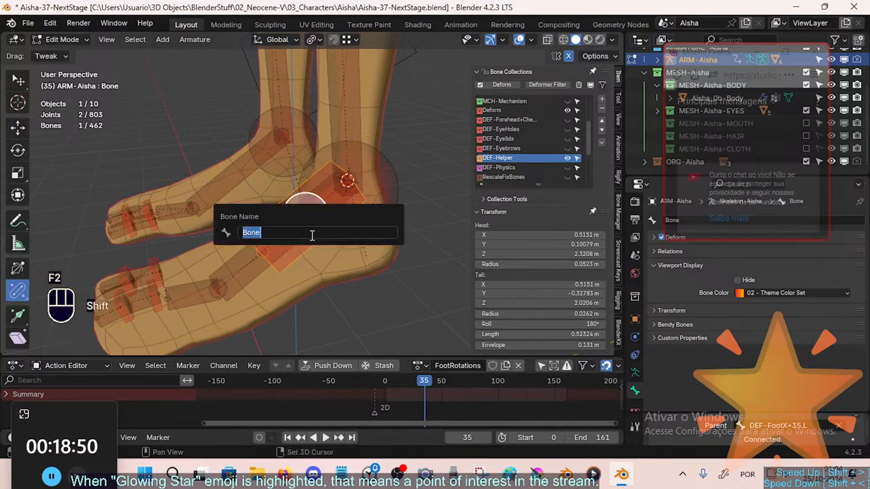
{"action": "type", "text": "Fa"}
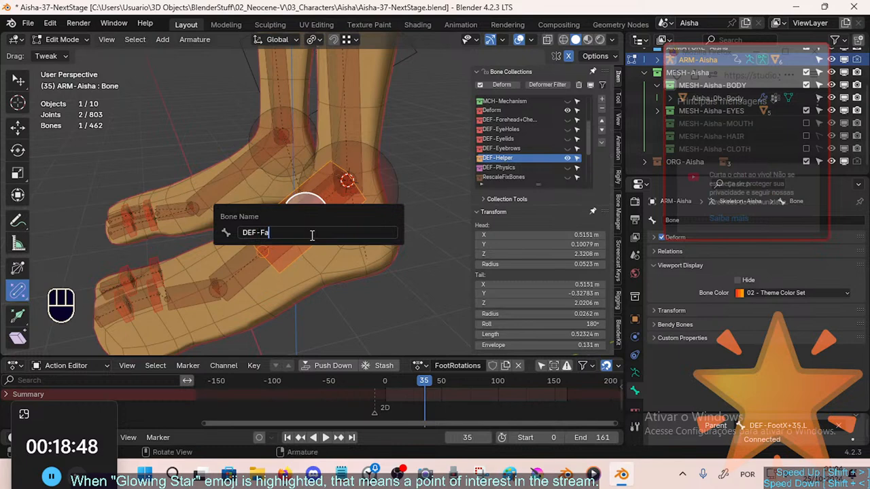
{"action": "key", "text": "shift+BackSpace"}
{"action": "type", "text": "AN-Foot"}
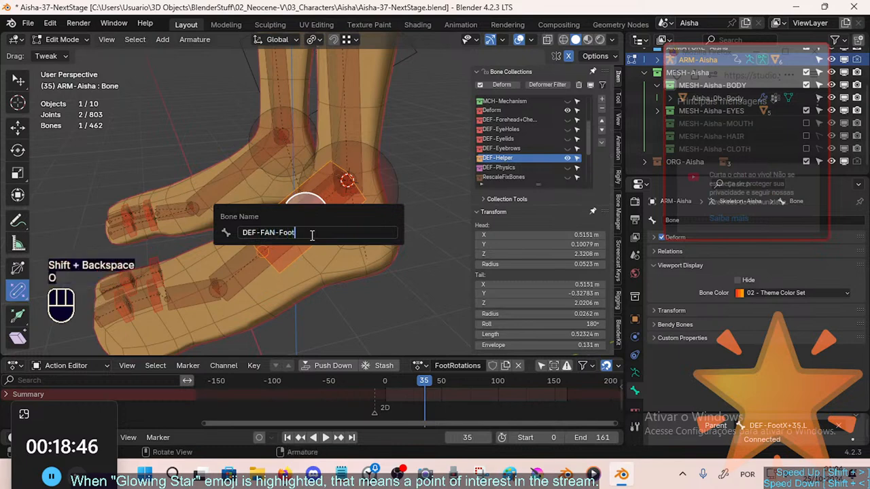
{"action": "type", "text": ".L"}
{"action": "key", "text": "Return"}
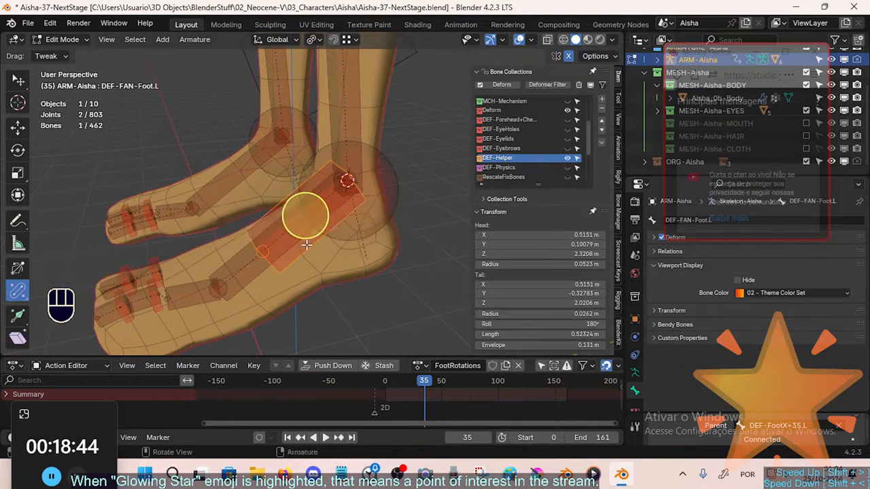
Symmetrize DEF-FAN-Foot.L to create its mirrored counterpart in the right foot.
{"action": "right_click", "coordinate": [305, 217]}
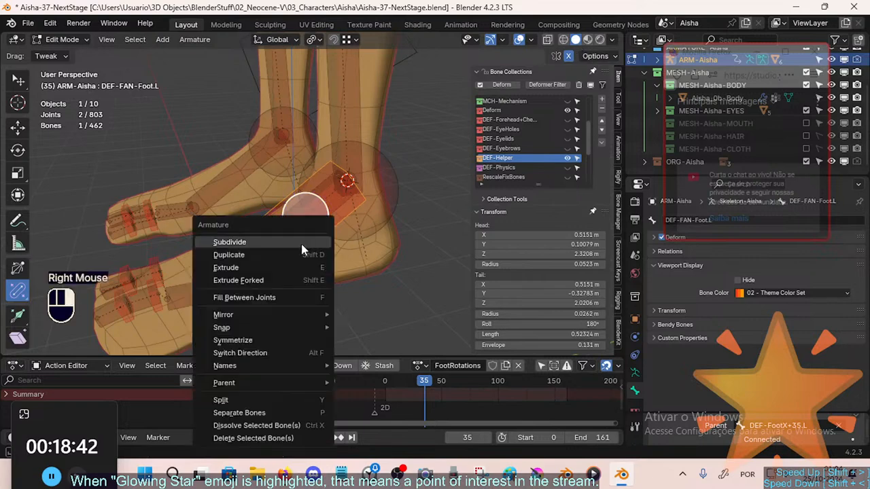
{"action": "left_click", "coordinate": [262, 346]}
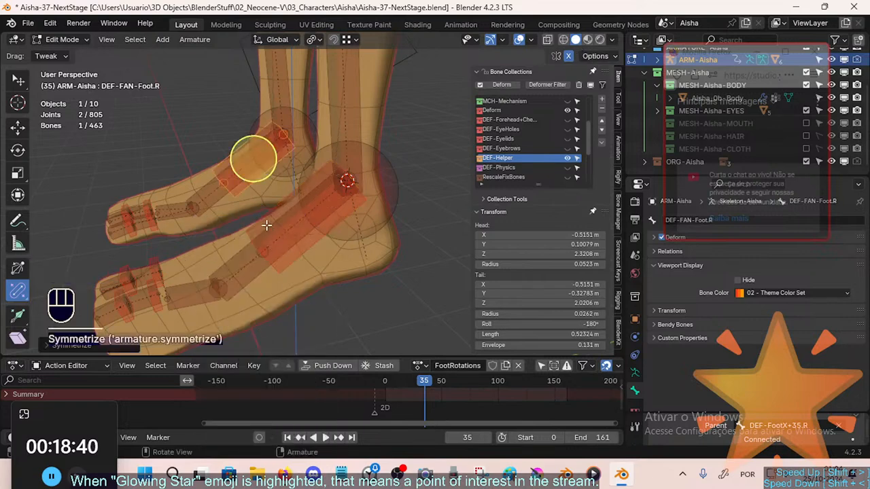
{"action": "left_click", "coordinate": [267, 226]}
{"action": "key", "text": "g"}
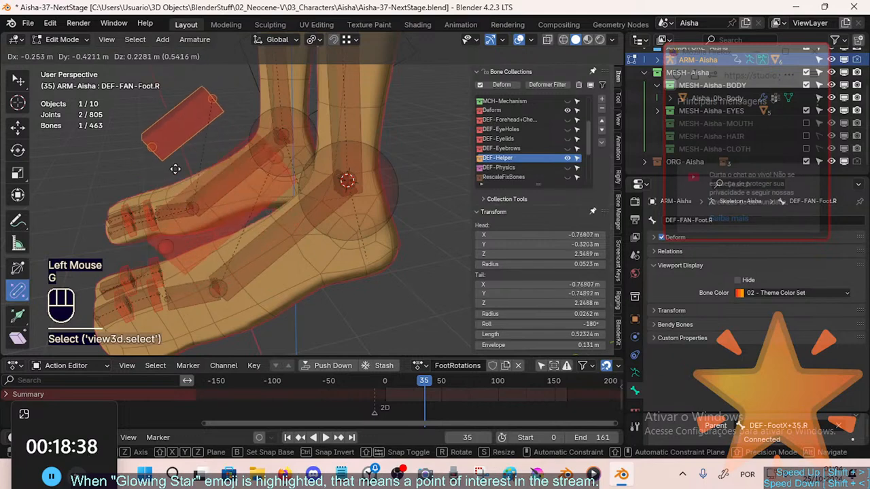
{"action": "key", "text": "Escape"}
Select DEF-FAN-Foot.L, switch the armature to Pose Mode, and move the FootRotations animation to frame 24.
{"action": "left_click", "coordinate": [307, 253]}
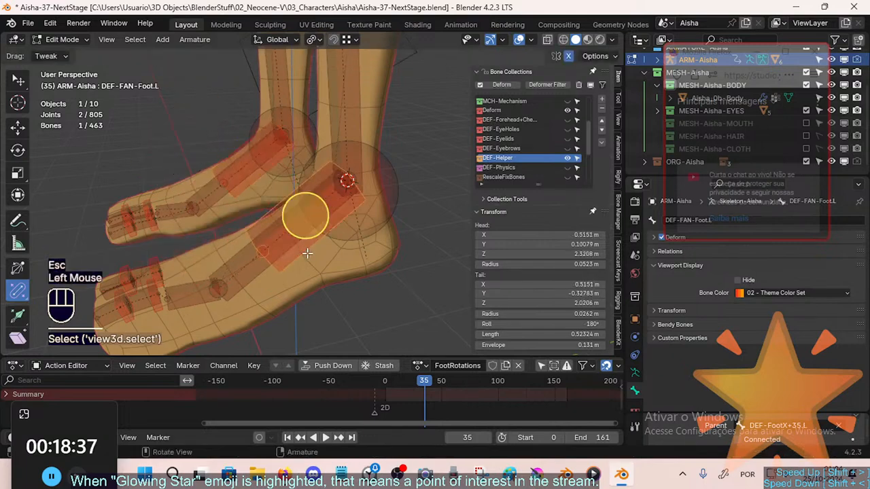
{"action": "key", "text": "ctrl+Tab"}
{"action": "left_click", "coordinate": [361, 280]}
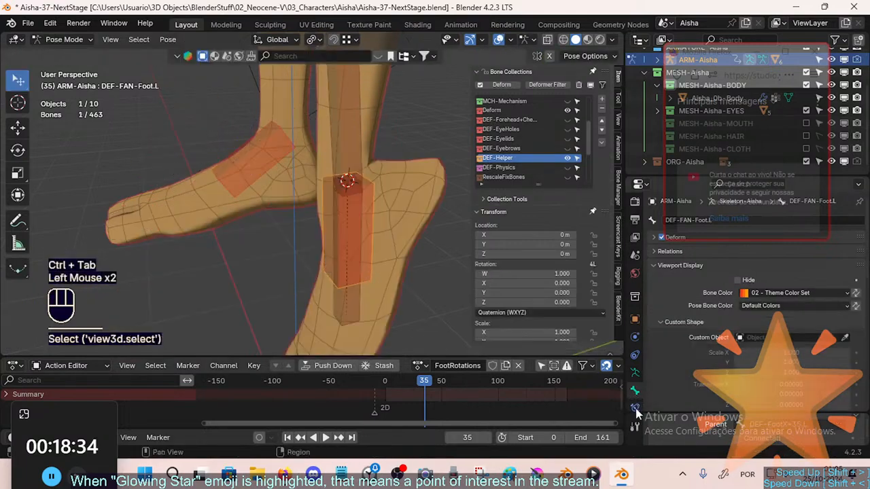
{"action": "left_click", "coordinate": [636, 408]}
{"action": "scroll", "coordinate": [322, 205], "scroll_direction": "down", "scroll_amount": 2}
{"action": "middle_click_drag", "start_coordinate": [322, 204], "coordinate": [324, 216]}
{"action": "scroll", "coordinate": [323, 218], "scroll_direction": "down", "scroll_amount": 2}
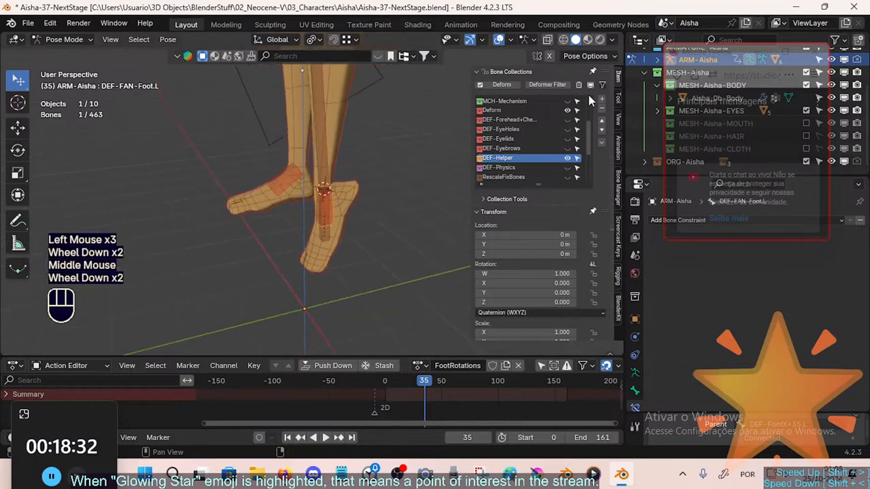
{"action": "scroll", "coordinate": [584, 102], "scroll_direction": "up", "scroll_amount": 2}
{"action": "mouse_move", "coordinate": [408, 378]}
{"action": "left_mouse_down"}
{"action": "mouse_move", "coordinate": [434, 377]}
{"action": "mouse_move", "coordinate": [412, 382]}
{"action": "left_mouse_up"}
{"action": "scroll", "coordinate": [343, 236], "scroll_direction": "up", "scroll_amount": 3}
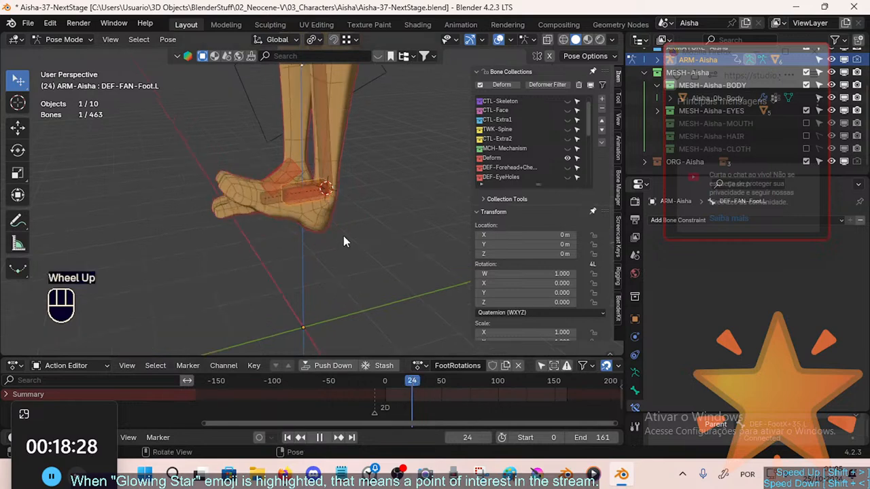
{"action": "left_click", "coordinate": [282, 161]}
{"action": "left_click", "coordinate": [302, 173]}
{"action": "left_click", "coordinate": [635, 391]}
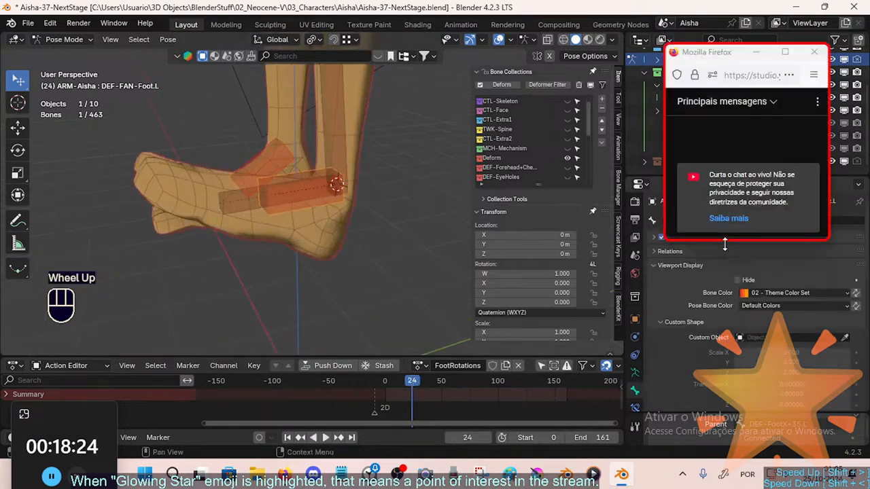
{"action": "middle_click_drag", "start_coordinate": [315, 212], "coordinate": [315, 222]}
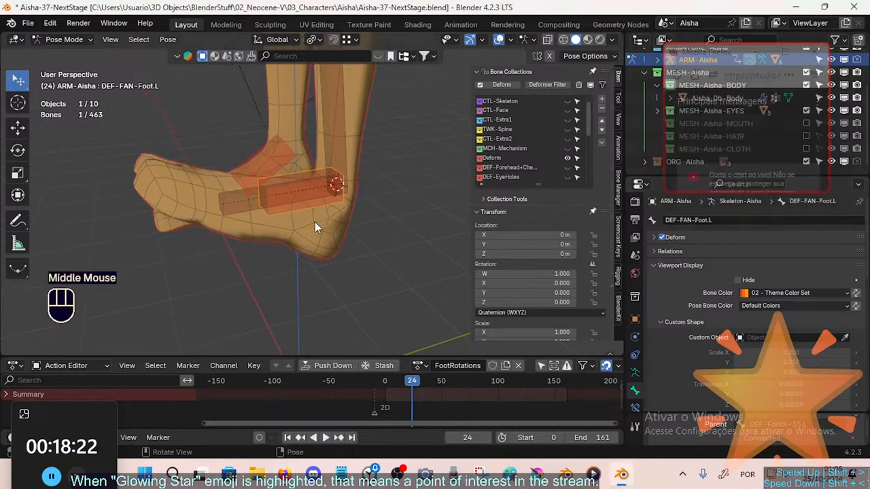
{"action": "key", "text": "ctrl+Tab"}
{"action": "left_click", "coordinate": [305, 196]}
{"action": "left_click", "coordinate": [305, 195]}
{"action": "left_click", "coordinate": [307, 183]}
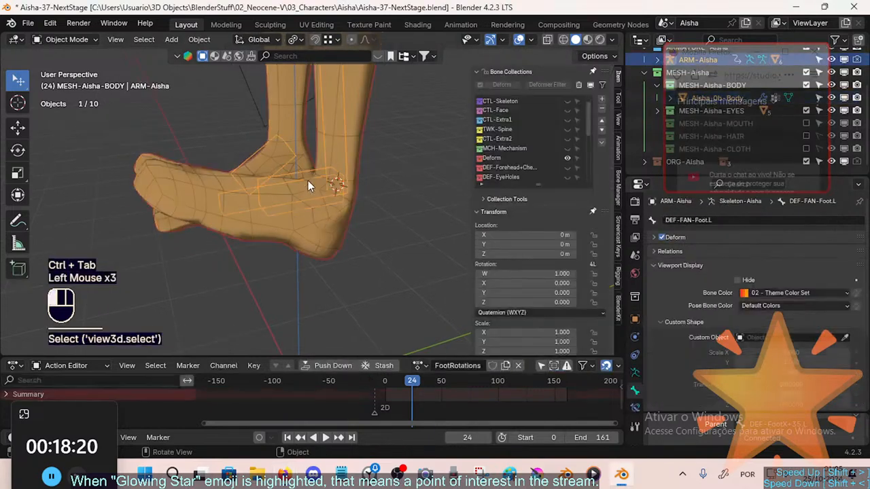
{"action": "key", "text": "ctrl+Tab"}
{"action": "left_click", "coordinate": [308, 193]}
{"action": "left_click", "coordinate": [310, 208]}
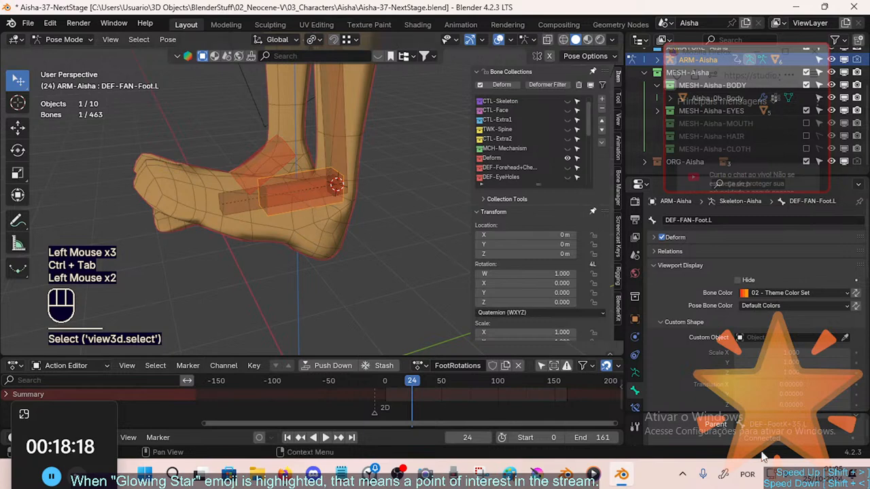
Add a Copy Rotation constraint to DEF-FAN-Foot.L with the foot bone DEF-FootX+35.L as its target.
{"action": "left_click", "coordinate": [634, 407]}
{"action": "left_click", "coordinate": [658, 410]}
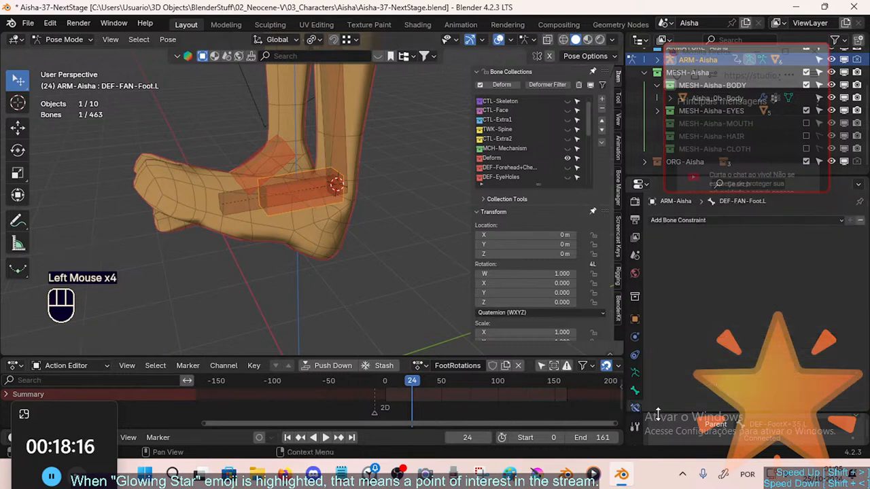
{"action": "left_click", "coordinate": [658, 414]}
{"action": "left_click", "coordinate": [279, 200]}
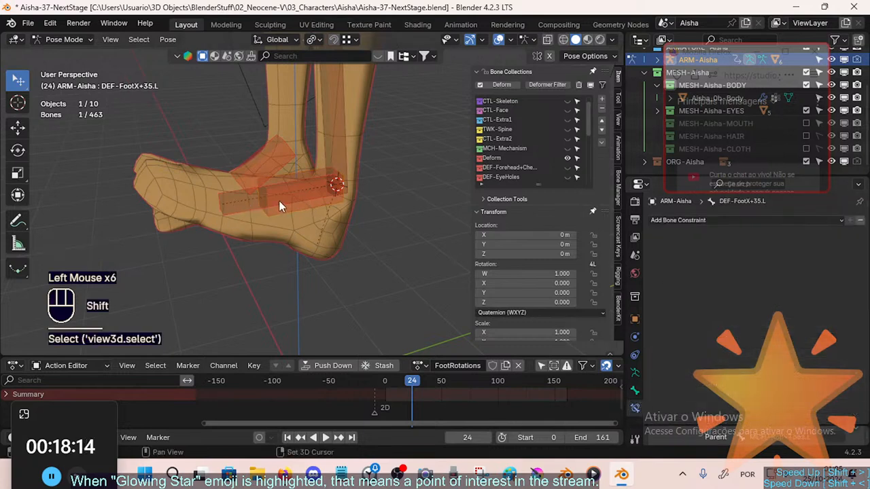
{"action": "left_click", "coordinate": [283, 204], "text": "shift"}
{"action": "left_click", "coordinate": [240, 204]}
{"action": "left_click", "coordinate": [282, 214], "text": "shift"}
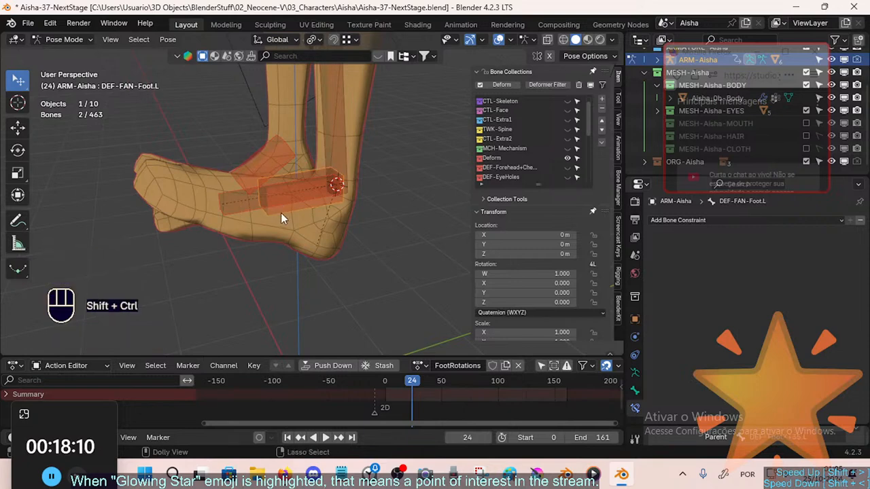
{"action": "key", "text": "shift+ctrl+c"}
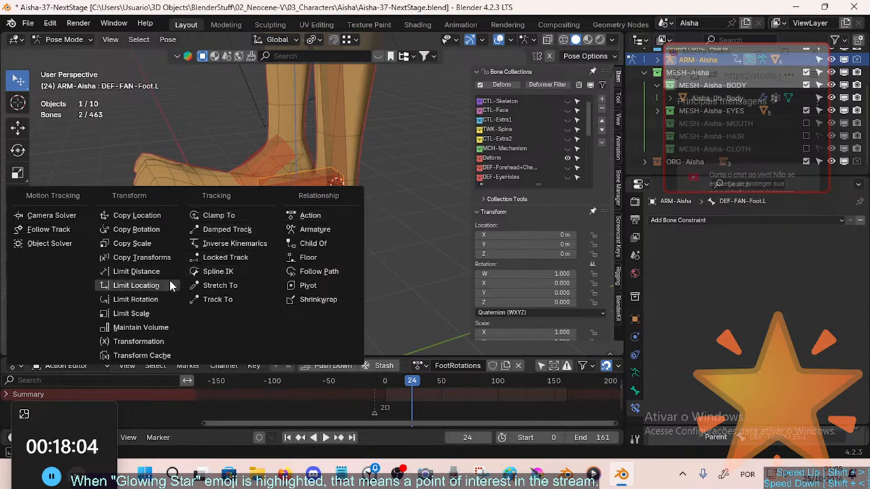
{"action": "left_click", "coordinate": [162, 229]}
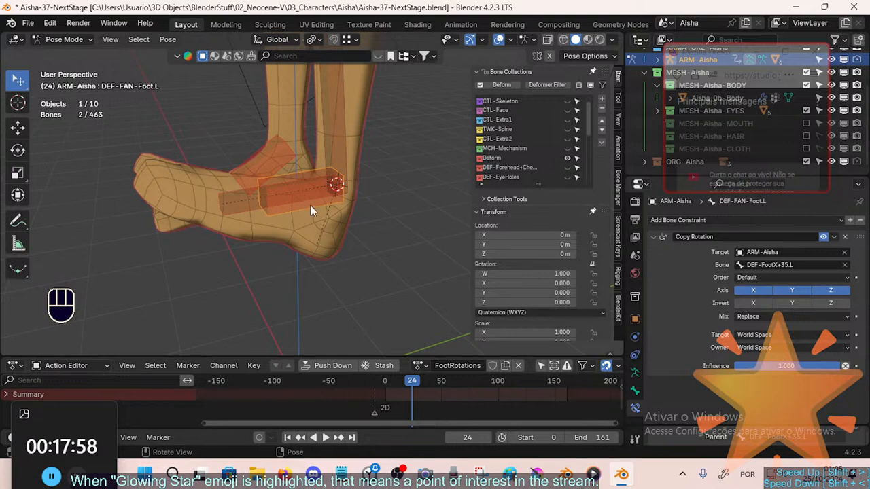
Rotate the left foot bone and its helper about the global X axis, and rotate the helper alone about X again.
{"action": "middle_click_drag", "start_coordinate": [327, 210], "coordinate": [309, 212]}
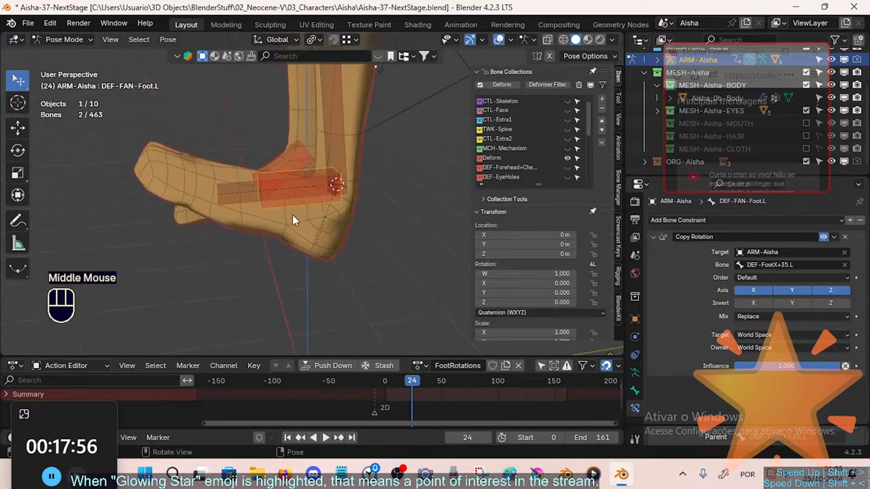
{"action": "scroll", "coordinate": [325, 239], "scroll_direction": "up", "scroll_amount": 2}
{"action": "key", "text": "r"}
{"action": "key", "text": "x"}
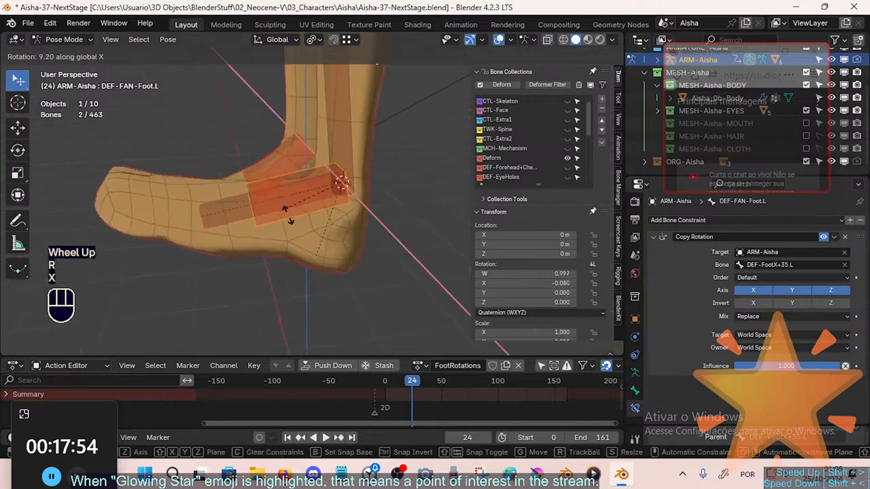
{"action": "double_click", "coordinate": [285, 216]}
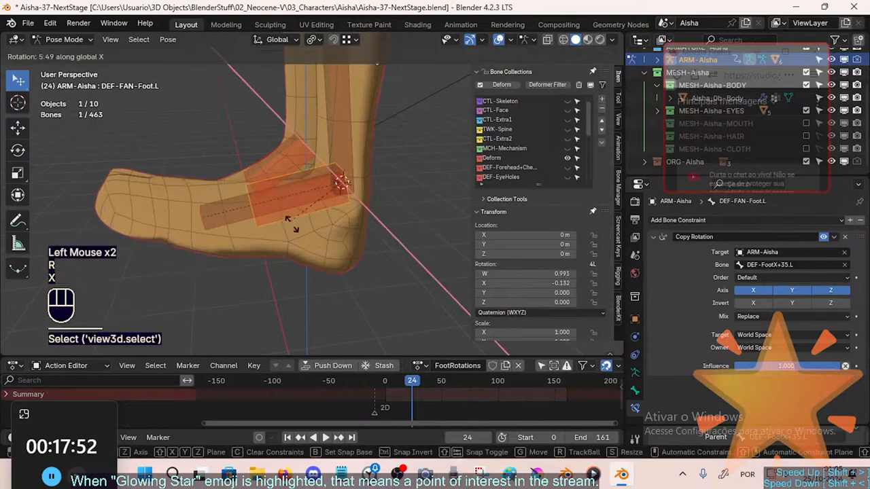
{"action": "left_click", "coordinate": [300, 230]}
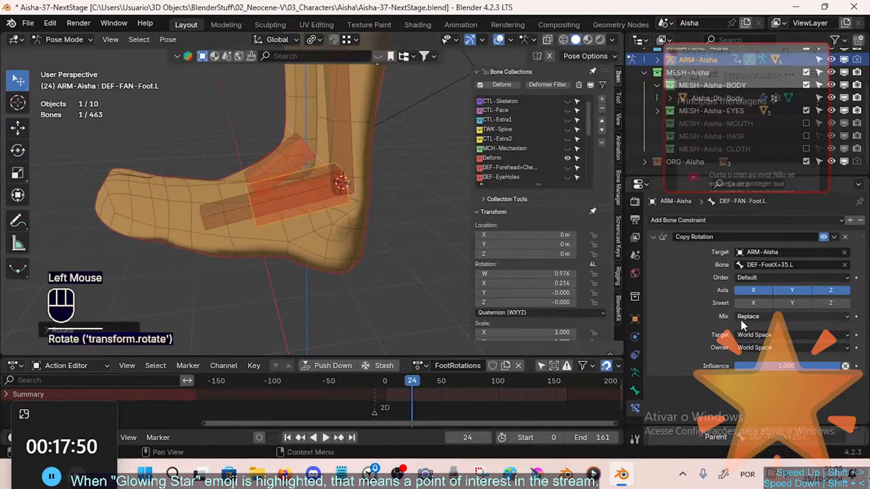
Lower the Copy Rotation influence to about 0.144 and set both its target and owner to Local Space.
{"action": "left_click_drag", "start_coordinate": [807, 366], "coordinate": [761, 366]}
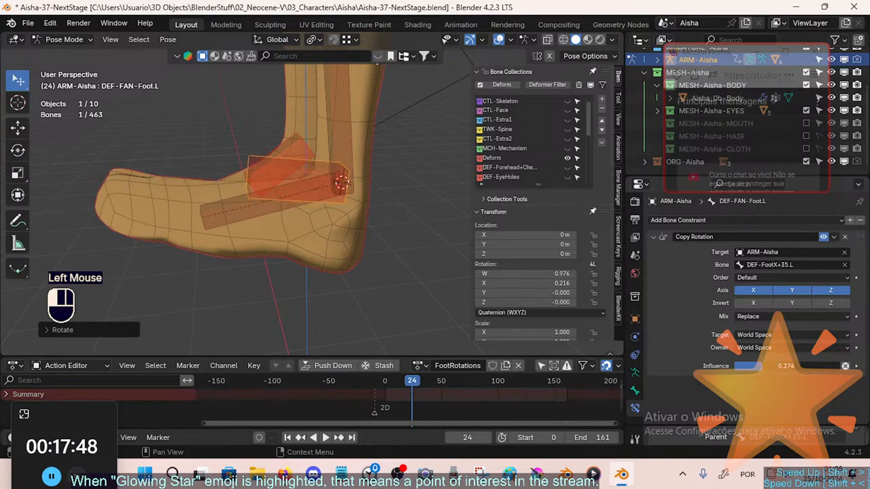
{"action": "left_click", "coordinate": [754, 334]}
{"action": "left_click", "coordinate": [759, 397]}
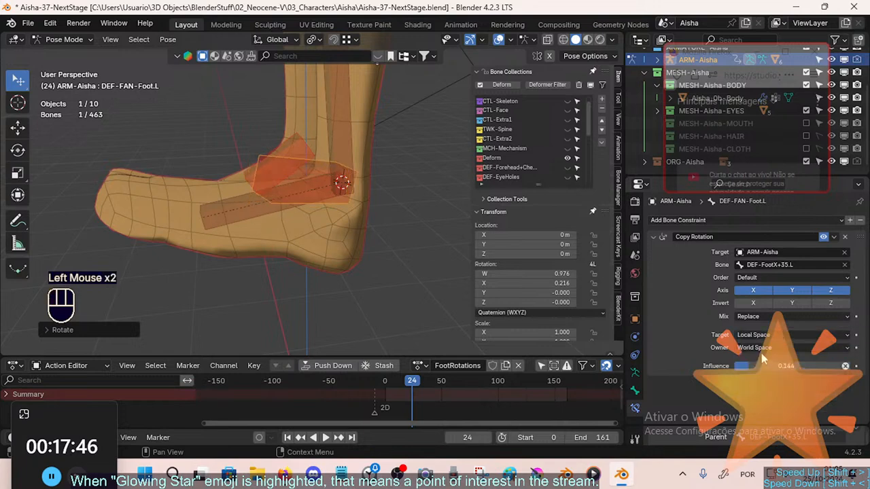
{"action": "left_click", "coordinate": [760, 348]}
{"action": "left_click", "coordinate": [758, 410]}
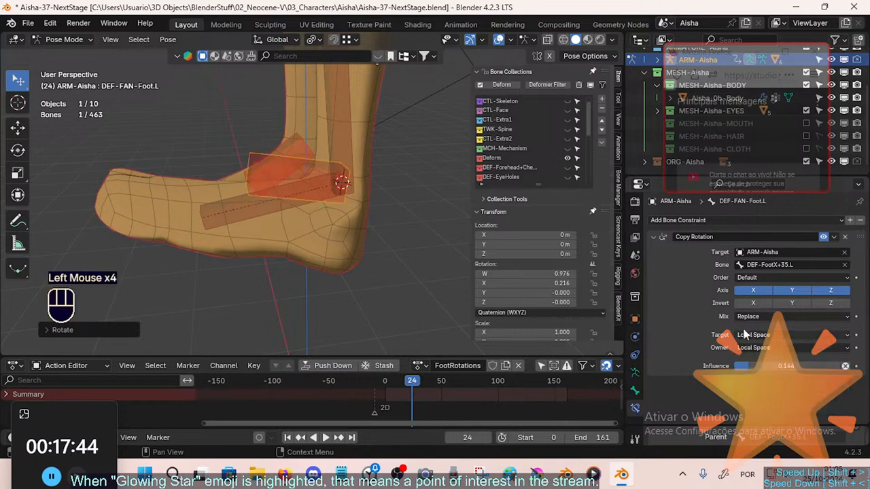
Invert the X, Y and Z axes of the Copy Rotation constraint.
{"action": "left_click", "coordinate": [753, 302]}
{"action": "left_click", "coordinate": [792, 302]}
{"action": "left_click", "coordinate": [830, 302]}
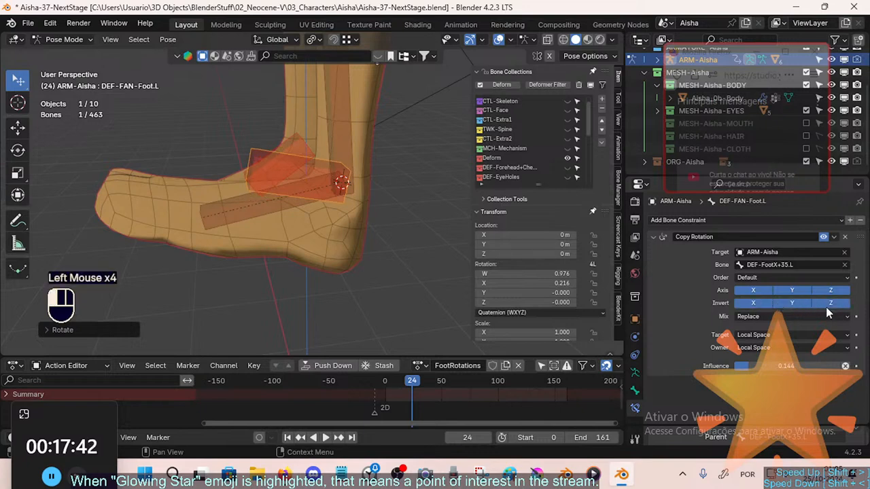
Select the left foot bone, go to frame 0, and examine the helper bone's orientation relative to it.
{"action": "middle_click_drag", "start_coordinate": [382, 219], "coordinate": [284, 253]}
{"action": "left_click", "coordinate": [307, 251]}
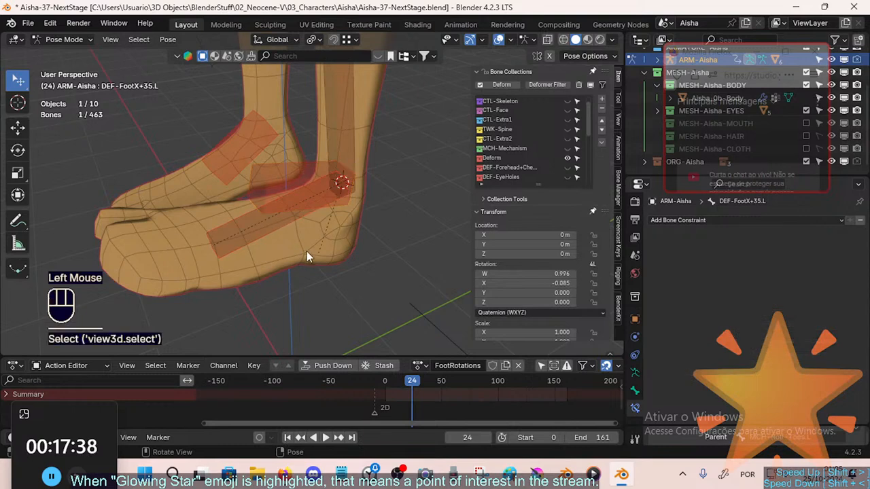
{"action": "left_click_drag", "start_coordinate": [411, 384], "coordinate": [378, 390]}
{"action": "middle_click_drag", "start_coordinate": [351, 306], "coordinate": [335, 264]}
{"action": "left_click", "coordinate": [394, 277]}
{"action": "middle_click_drag", "start_coordinate": [395, 277], "coordinate": [282, 248]}
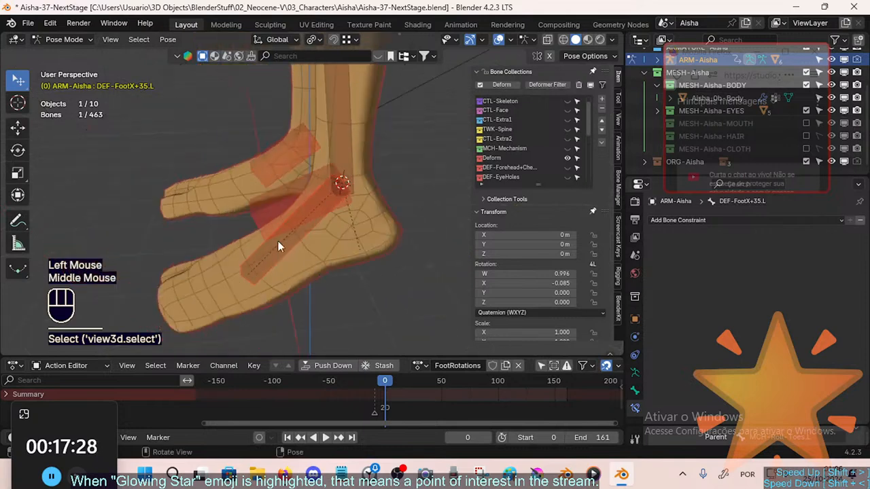
Select DEF-FAN-Foot.L and set its Copy Rotation influence to about 0.149.
{"action": "left_click", "coordinate": [275, 192]}
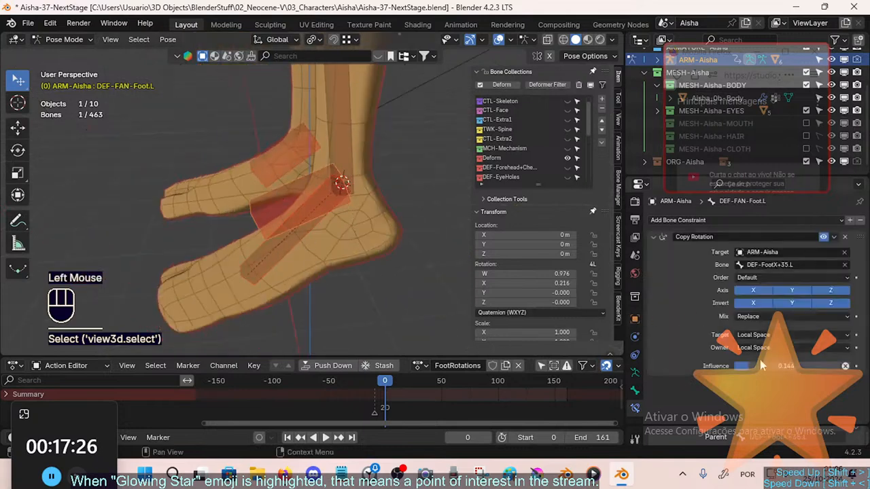
{"action": "left_click_drag", "start_coordinate": [764, 366], "coordinate": [765, 366]}
{"action": "middle_click_drag", "start_coordinate": [232, 187], "coordinate": [219, 153]}
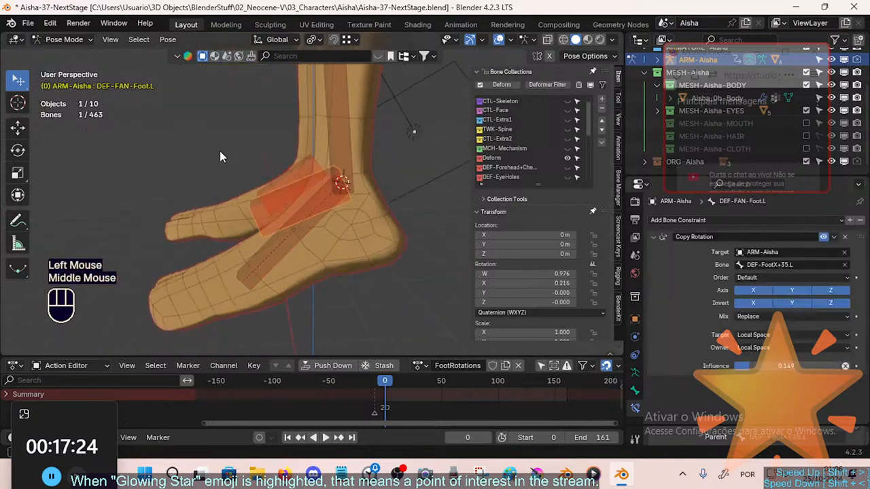
{"action": "middle_click_drag", "start_coordinate": [287, 249], "coordinate": [297, 201]}
{"action": "scroll", "coordinate": [297, 200], "scroll_direction": "up", "scroll_amount": 1}
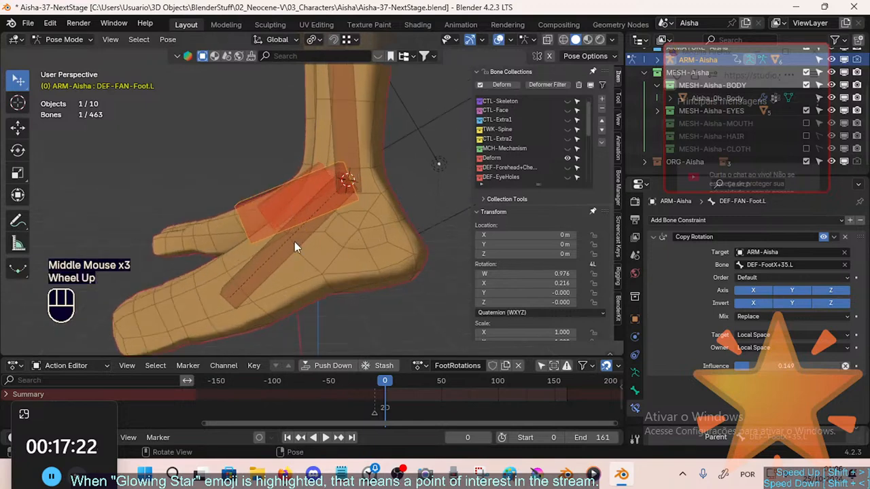
Go to frame 15 and raise the Copy Rotation influence of DEF-FAN-Foot.L to 1.000.
{"action": "mouse_move", "coordinate": [385, 386]}
{"action": "left_mouse_down"}
{"action": "mouse_move", "coordinate": [364, 381]}
{"action": "mouse_move", "coordinate": [403, 383]}
{"action": "mouse_move", "coordinate": [413, 386]}
{"action": "mouse_move", "coordinate": [406, 393]}
{"action": "mouse_move", "coordinate": [421, 395]}
{"action": "mouse_move", "coordinate": [384, 387]}
{"action": "mouse_move", "coordinate": [402, 386]}
{"action": "left_mouse_up"}
{"action": "key", "text": "r"}
{"action": "key", "text": "x"}
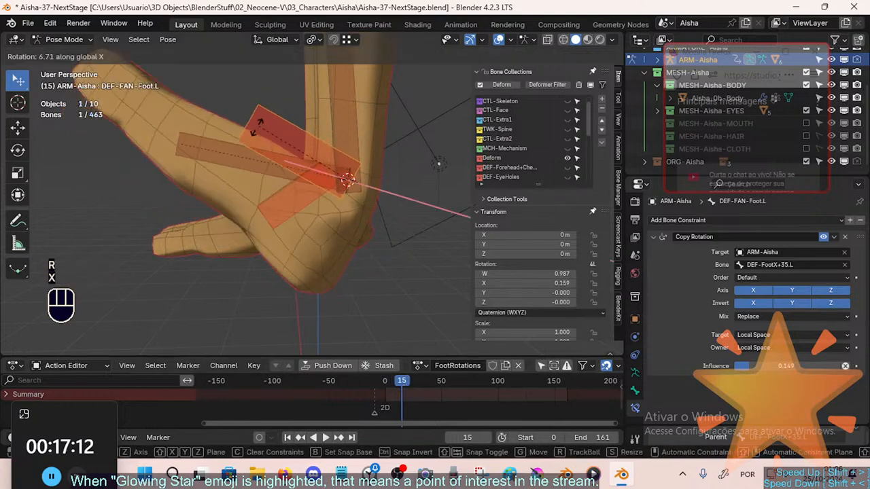
{"action": "key", "text": "Escape"}
{"action": "left_click_drag", "start_coordinate": [753, 365], "coordinate": [840, 365]}
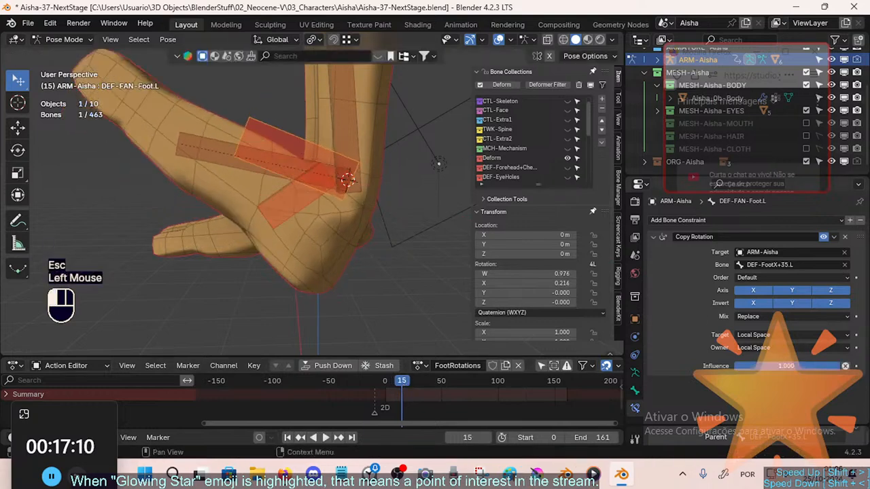
Set the Copy Rotation target space to Local Space (Owner Orientation) and clear the pose transforms of all visible bones.
{"action": "left_click", "coordinate": [752, 336]}
{"action": "left_click", "coordinate": [754, 358]}
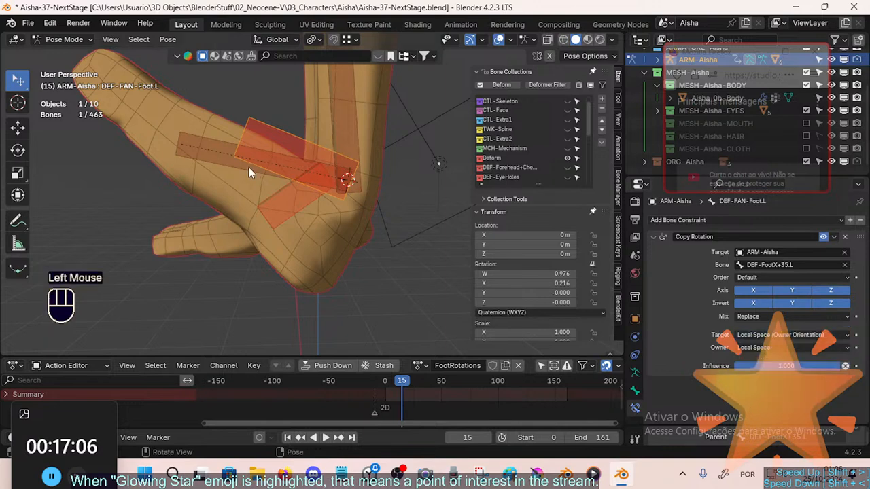
{"action": "key", "text": "a"}
{"action": "key", "text": "alt+q"}
{"action": "key", "text": "alt+q"}
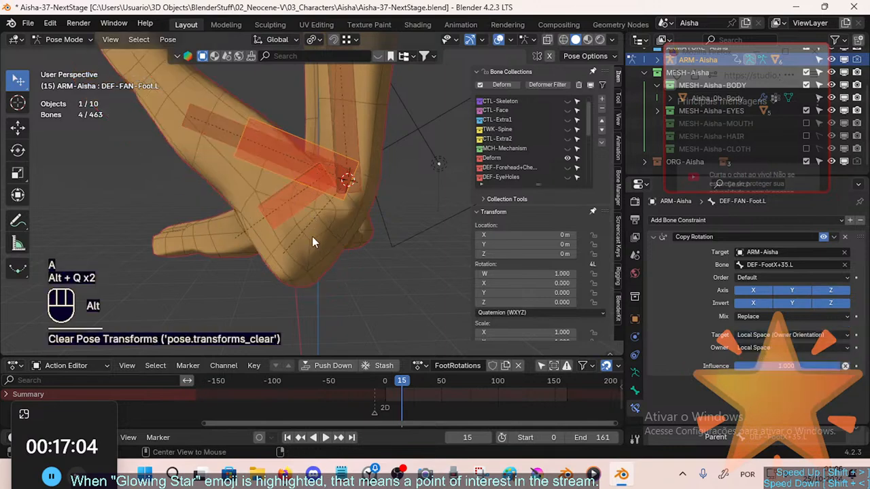
Return to frame 0 and show the MTR-Controllers bone collection.
{"action": "scroll", "coordinate": [335, 250], "scroll_direction": "down", "scroll_amount": 2}
{"action": "middle_click_drag", "start_coordinate": [335, 250], "coordinate": [436, 215], "text": "shift"}
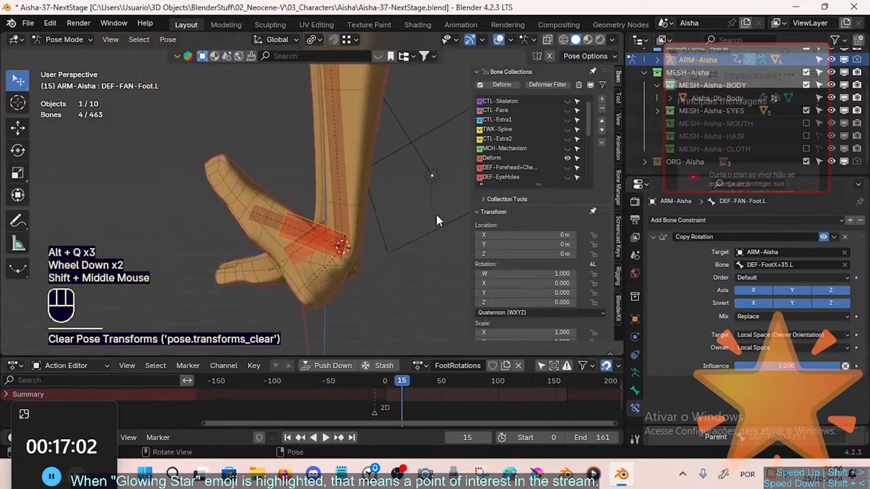
{"action": "left_click_drag", "start_coordinate": [397, 400], "coordinate": [385, 401]}
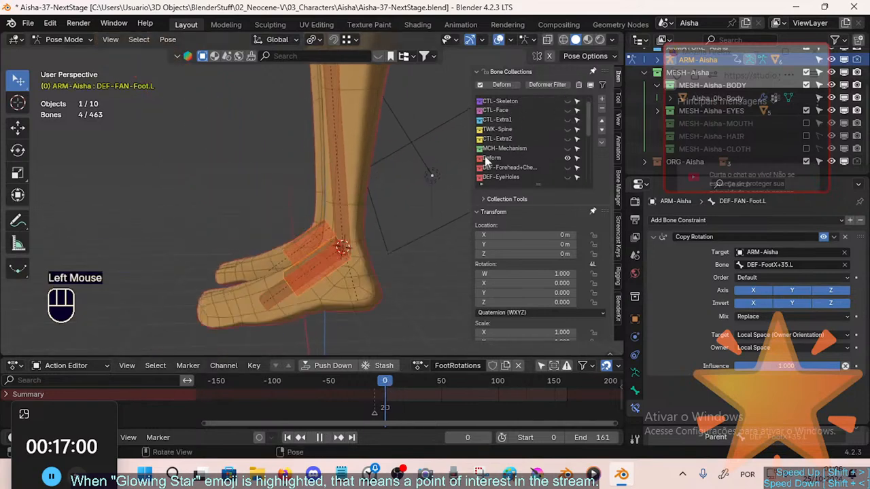
{"action": "scroll", "coordinate": [564, 102], "scroll_direction": "up", "scroll_amount": 2}
{"action": "left_click", "coordinate": [568, 101]}
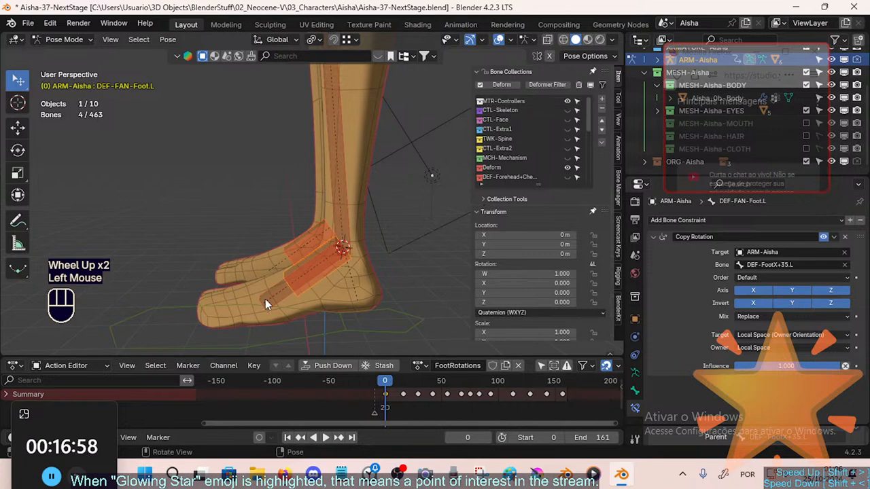
Rotate the left foot controller MTR-IK-Foot.L around global X so the toes point upward and the ankle flexes.
{"action": "left_click", "coordinate": [207, 304]}
{"action": "key", "text": "r"}
{"action": "key", "text": "x"}
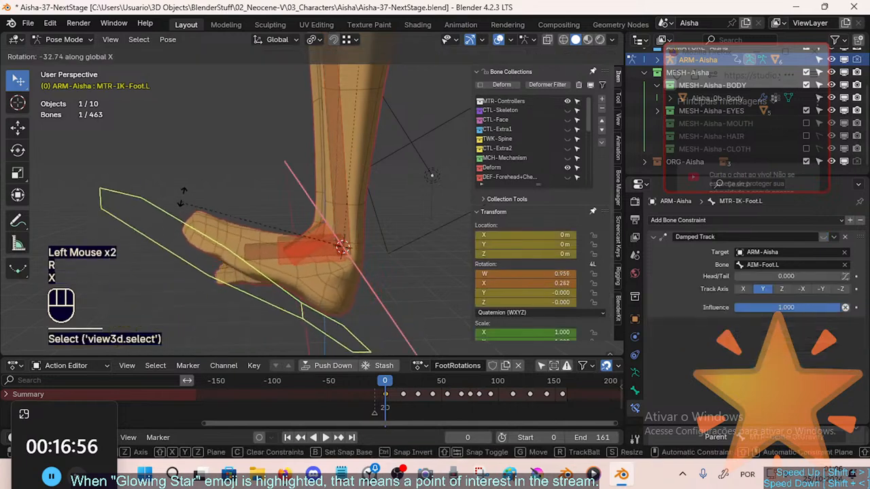
{"action": "left_click", "coordinate": [197, 185]}
{"action": "key", "text": "r"}
{"action": "key", "text": "x"}
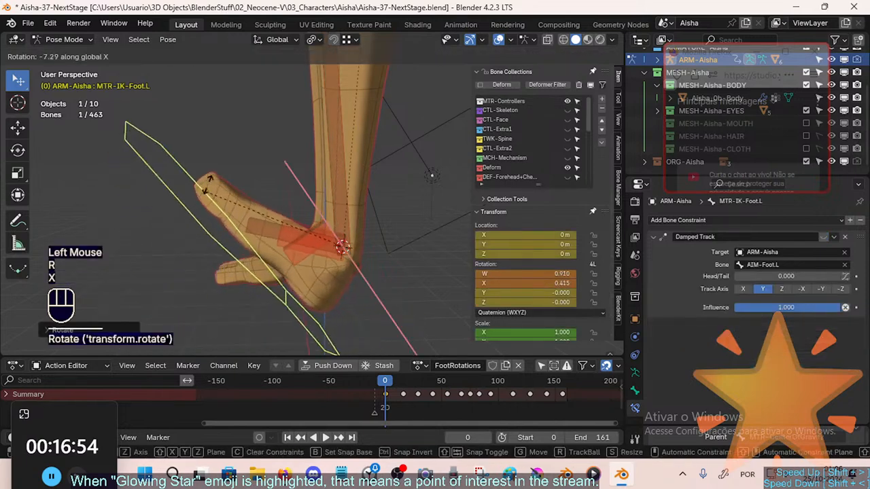
{"action": "left_click", "coordinate": [284, 205]}
Set the Copy Rotation mix of DEF-FAN-Foot.L to Before Original and its influence to 1.000.
{"action": "left_click", "coordinate": [297, 210]}
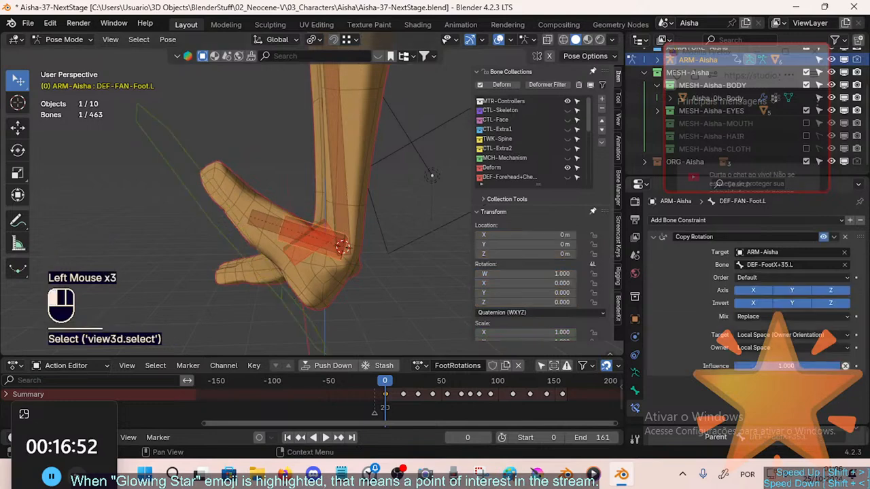
{"action": "left_click_drag", "start_coordinate": [808, 367], "coordinate": [788, 365]}
{"action": "left_click", "coordinate": [291, 210]}
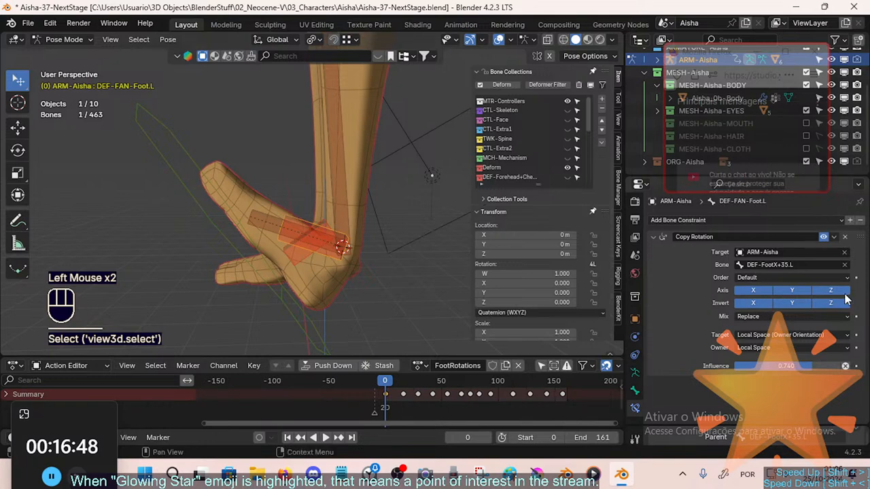
{"action": "left_click", "coordinate": [756, 316]}
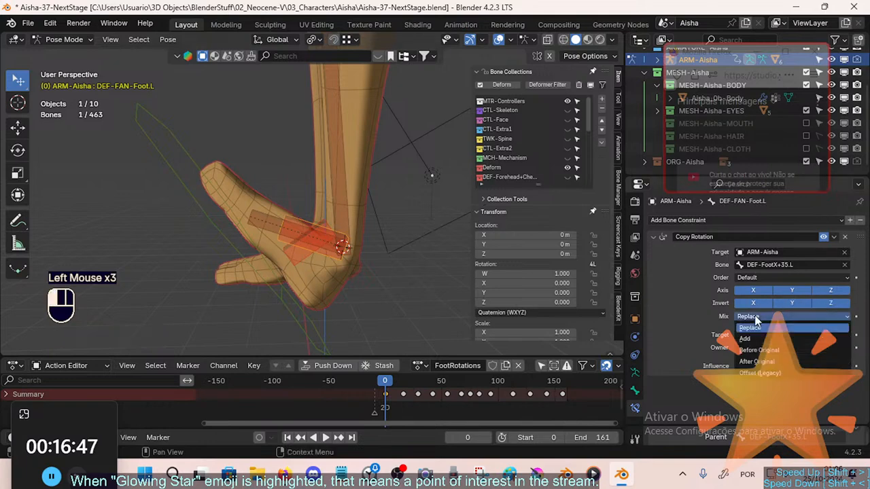
{"action": "left_click", "coordinate": [760, 350]}
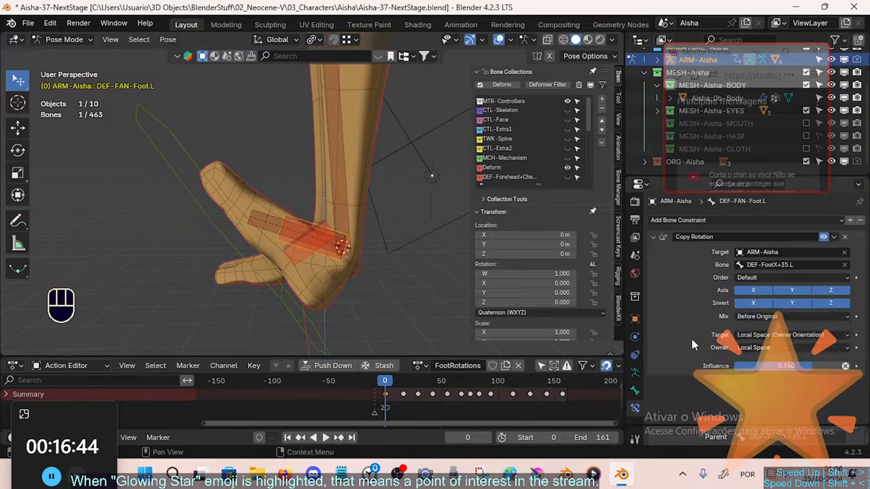
{"action": "left_click_drag", "start_coordinate": [771, 366], "coordinate": [763, 366]}
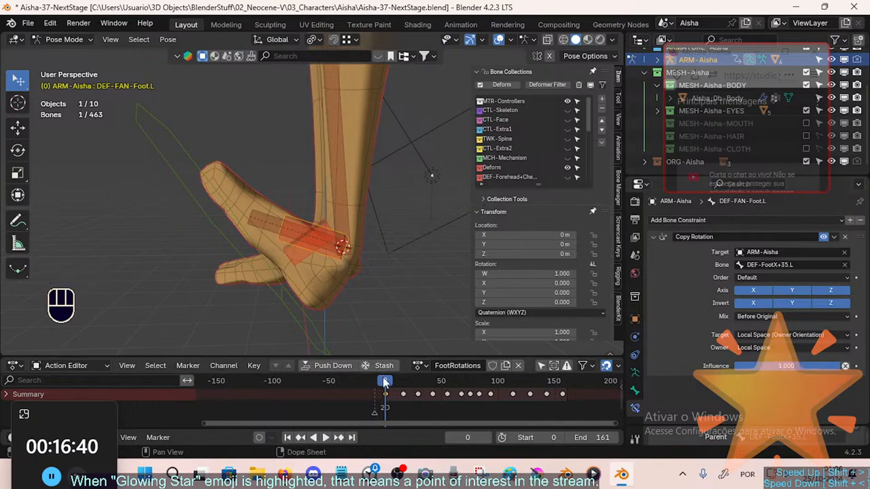
Reset the pose at frame 0, give the FootRotations action a fake user, and unlink it from the armature.
{"action": "left_click_drag", "start_coordinate": [391, 382], "coordinate": [372, 390]}
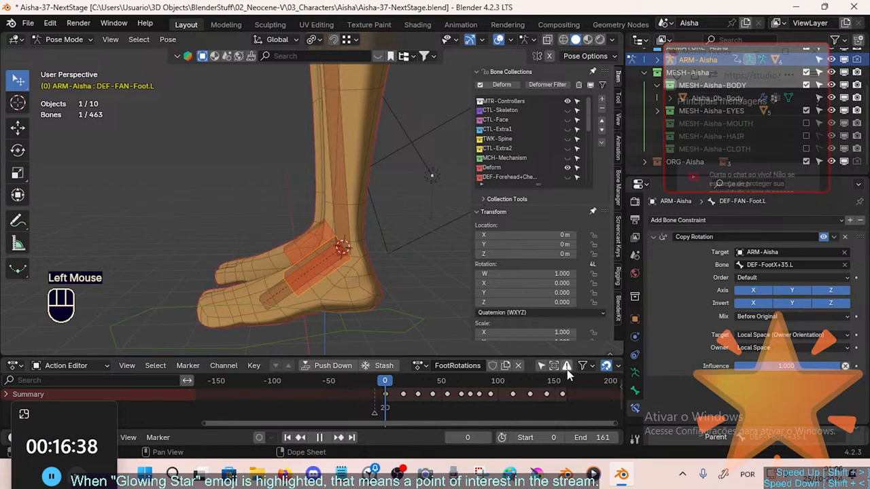
{"action": "left_click", "coordinate": [495, 366]}
{"action": "left_click", "coordinate": [517, 367]}
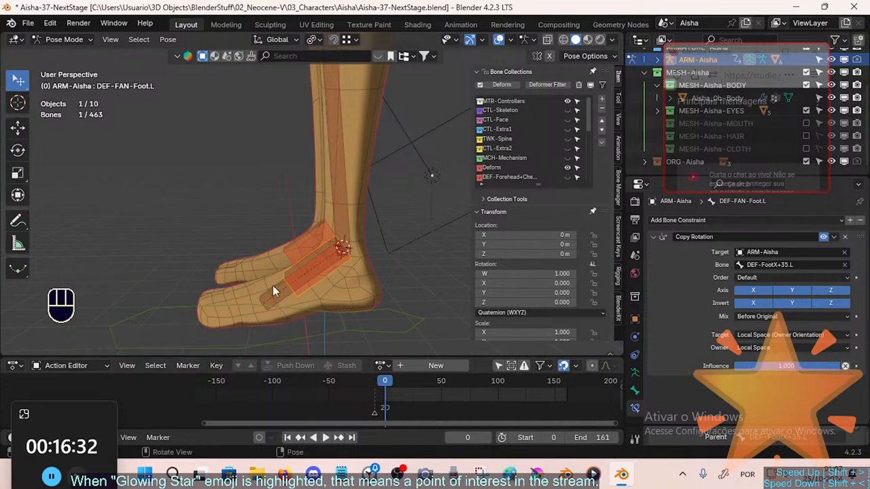
Rotate MTR-IK-Foot.L around global X in two passes to raise the toes with no action linked.
{"action": "left_click", "coordinate": [232, 303]}
{"action": "key", "text": "r"}
{"action": "key", "text": "x"}
{"action": "left_click", "coordinate": [194, 176]}
{"action": "key", "text": "r"}
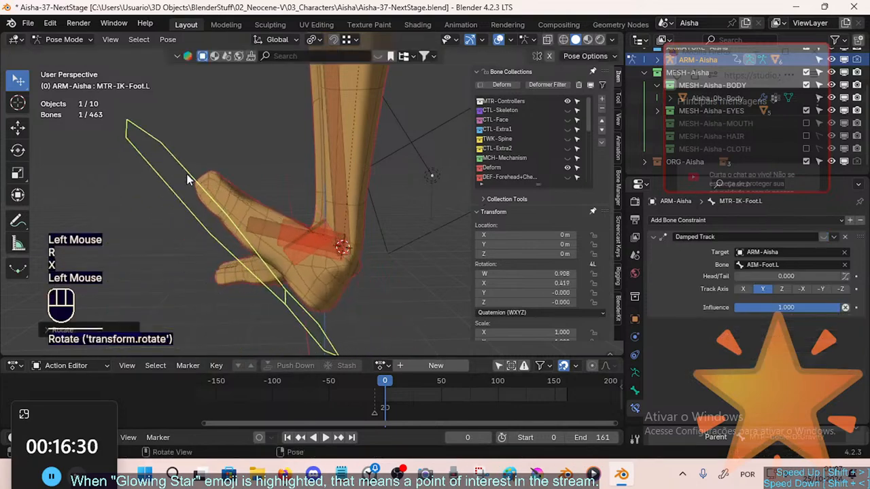
{"action": "key", "text": "x"}
{"action": "left_click", "coordinate": [199, 147]}
Set the Copy Rotation influence of DEF-FAN-Foot.L to about 0.543 and its mix to Add.
{"action": "left_click", "coordinate": [306, 226]}
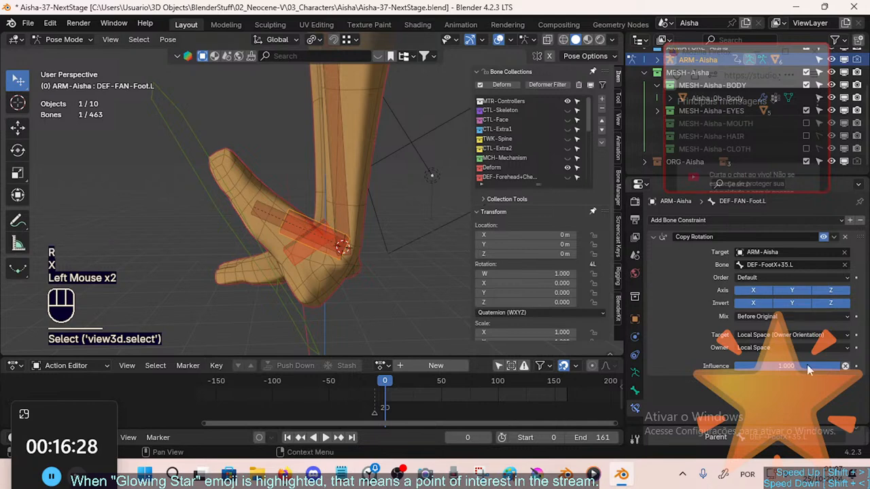
{"action": "left_click_drag", "start_coordinate": [808, 367], "coordinate": [777, 367]}
{"action": "left_click", "coordinate": [758, 317]}
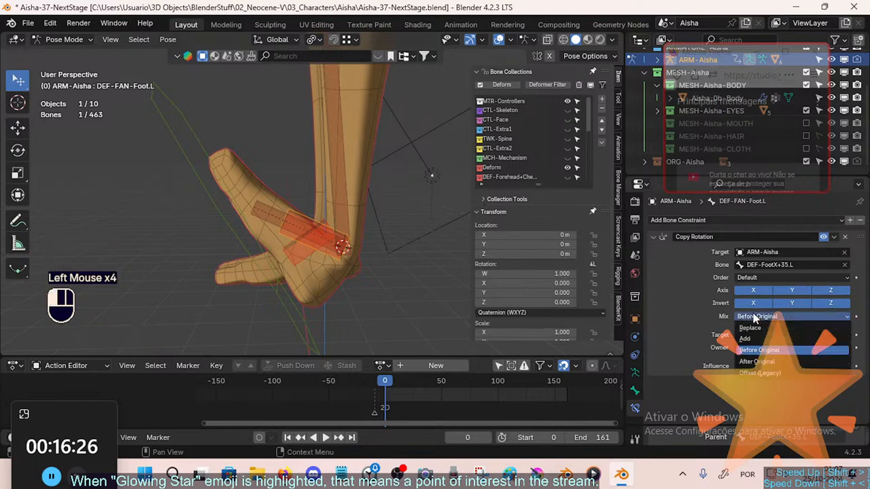
{"action": "left_click", "coordinate": [751, 328]}
{"action": "left_click", "coordinate": [748, 339]}
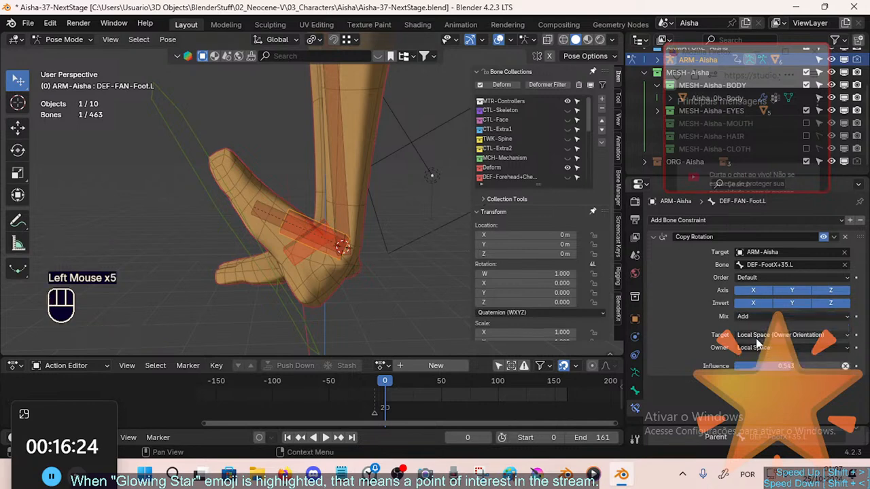
Turn off the X and Y inversion of the Copy Rotation constraint, keeping the mix on Add.
{"action": "left_click", "coordinate": [753, 303]}
{"action": "left_click", "coordinate": [792, 303]}
{"action": "left_click", "coordinate": [844, 317]}
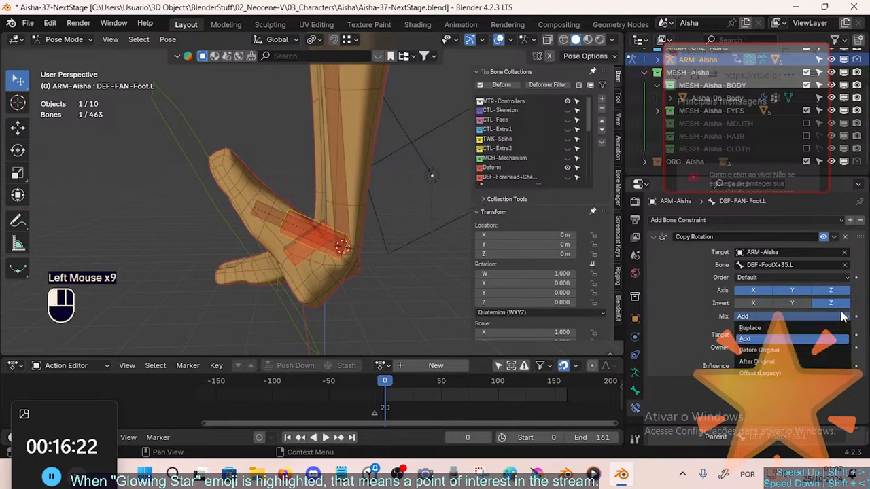
{"action": "left_click", "coordinate": [843, 316]}
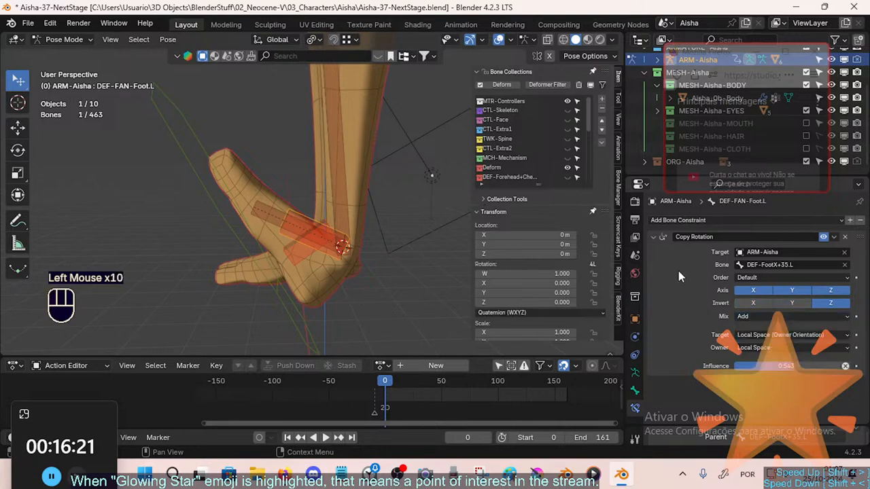
Rotate MTR-IK-Foot.L slightly around global X to lower the toes and test the Add mix.
{"action": "left_click", "coordinate": [217, 216]}
{"action": "key", "text": "r"}
{"action": "key", "text": "x"}
{"action": "left_click", "coordinate": [249, 220]}
Set the Copy Rotation of DEF-FAN-Foot.L to target Local Space, mix Replace and influence 1.000.
{"action": "left_click", "coordinate": [300, 220]}
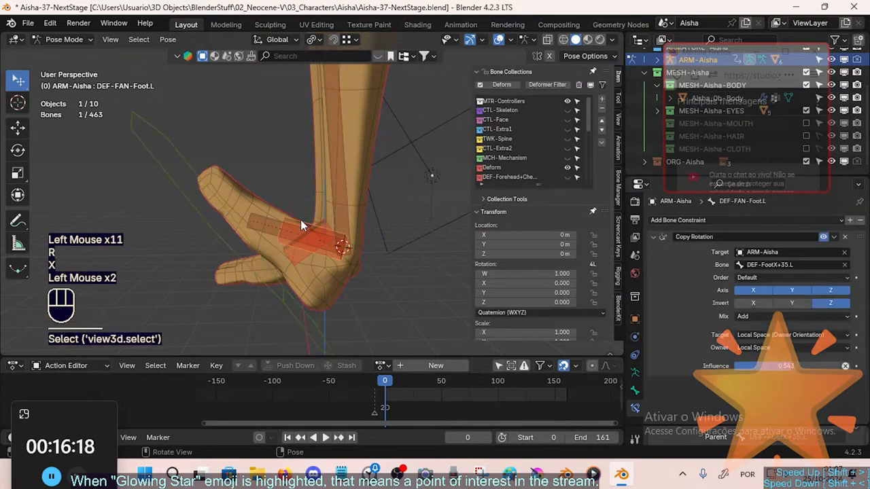
{"action": "left_click", "coordinate": [792, 335]}
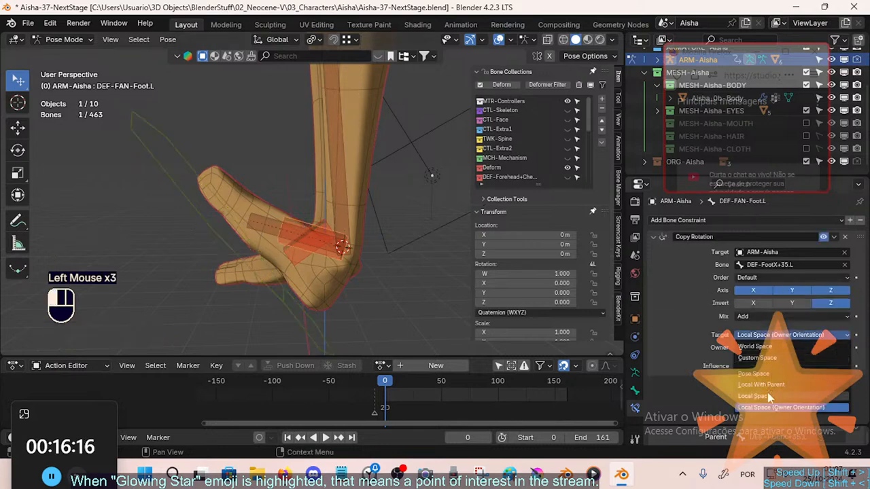
{"action": "left_click", "coordinate": [767, 396]}
{"action": "left_click", "coordinate": [756, 318]}
{"action": "left_click", "coordinate": [753, 328]}
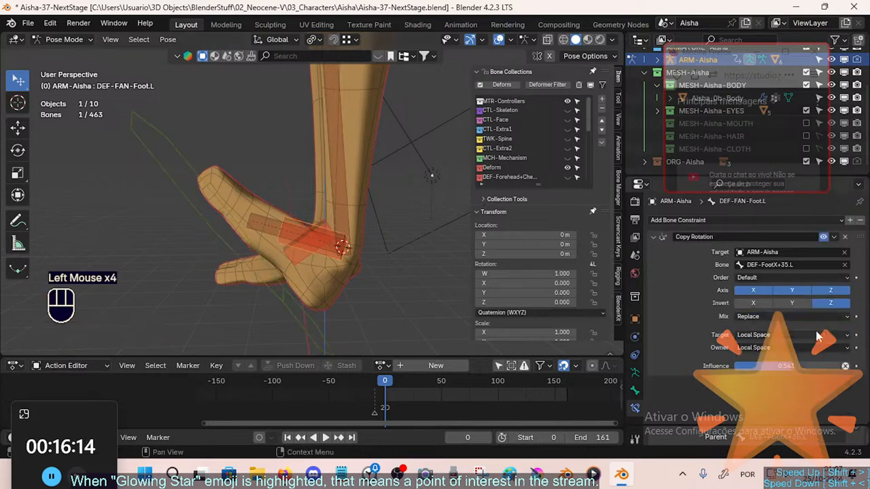
{"action": "left_click_drag", "start_coordinate": [779, 365], "coordinate": [782, 365]}
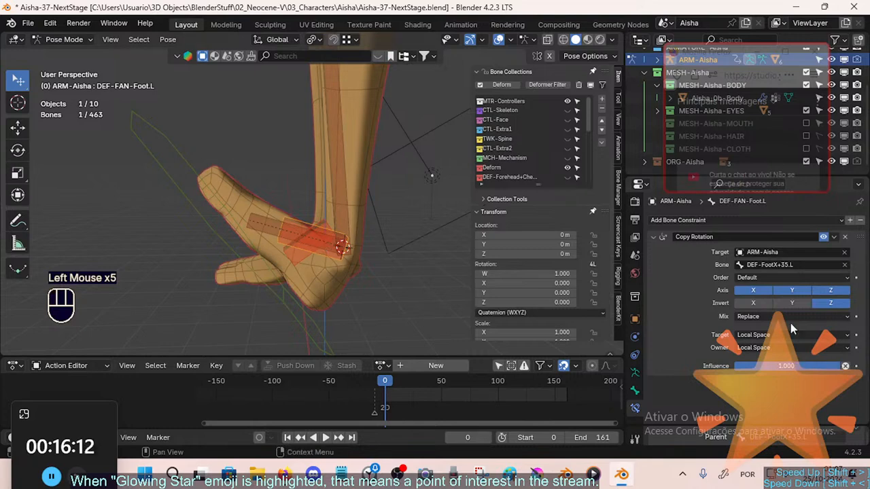
Invert the X and Y axes of the Copy Rotation again and toggle the constraint to compare its effect.
{"action": "left_click", "coordinate": [823, 236]}
{"action": "left_click", "coordinate": [823, 236]}
{"action": "left_click", "coordinate": [764, 304]}
{"action": "left_click", "coordinate": [801, 305]}
{"action": "left_click", "coordinate": [823, 304]}
{"action": "left_click", "coordinate": [823, 304]}
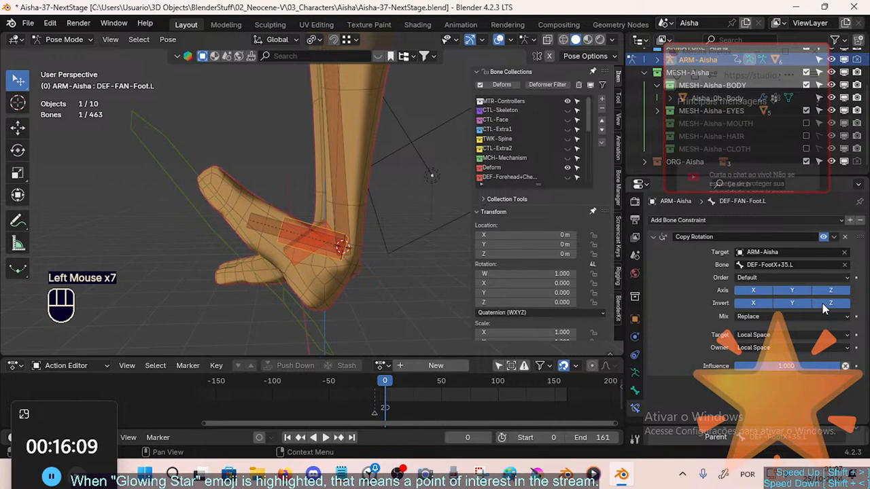
{"action": "left_click", "coordinate": [824, 237]}
Lower the toes by rotating MTR-IK-Foot.L around global X in the positive direction.
{"action": "left_click", "coordinate": [202, 224]}
{"action": "key", "text": "r"}
{"action": "key", "text": "x"}
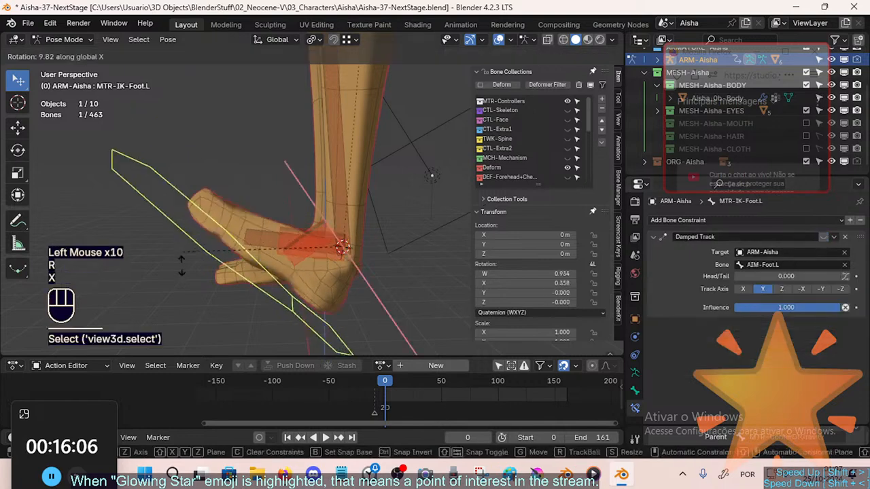
{"action": "left_click", "coordinate": [193, 262]}
Rotate the deform bone DEF-FootX+35.L directly around global X to raise the toes.
{"action": "left_click", "coordinate": [256, 241]}
{"action": "key", "text": "r"}
{"action": "key", "text": "x"}
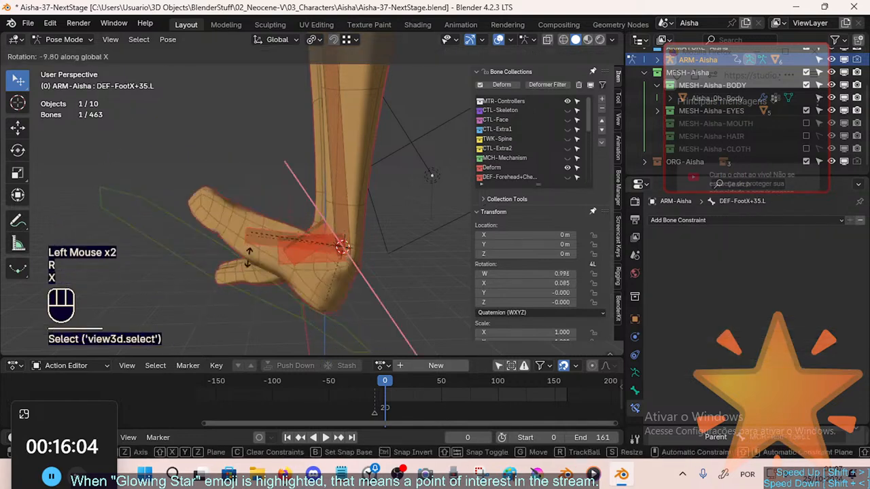
{"action": "left_click", "coordinate": [250, 211]}
Set both the target and owner space of the Copy Rotation on DEF-FAN-Foot.L to Local With Parent.
{"action": "left_click", "coordinate": [286, 252]}
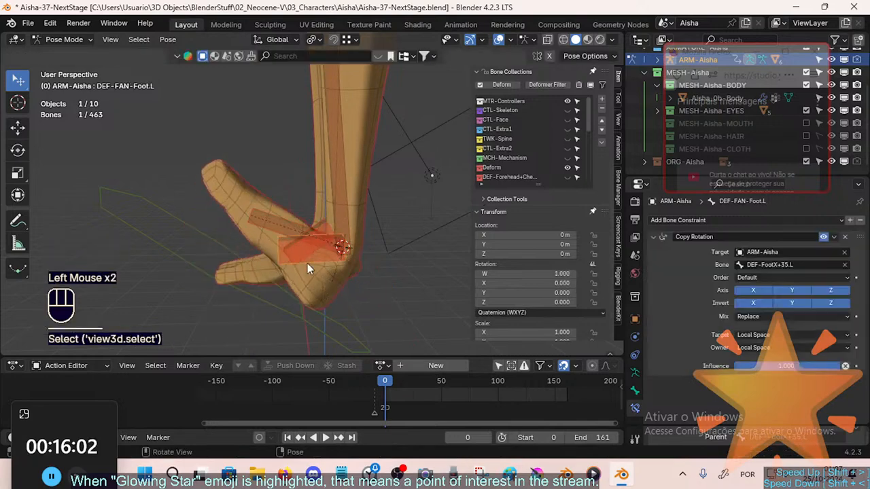
{"action": "left_click", "coordinate": [754, 335]}
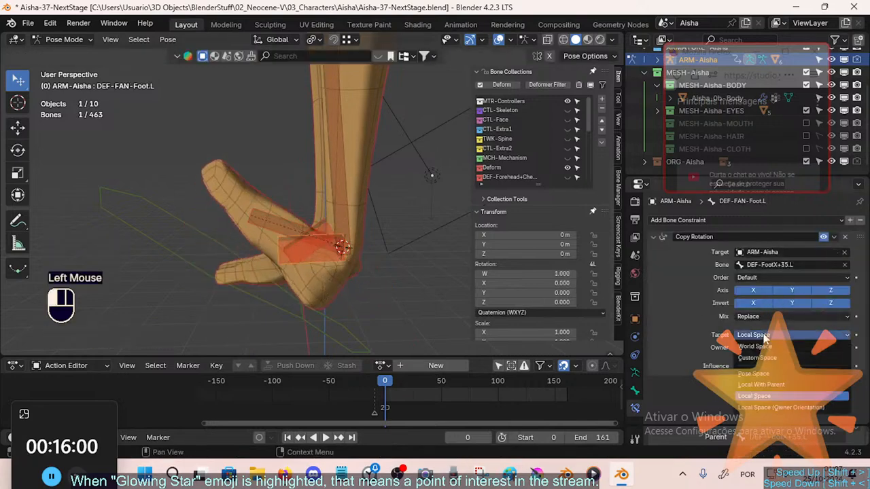
{"action": "left_click", "coordinate": [737, 380]}
{"action": "left_click", "coordinate": [755, 335]}
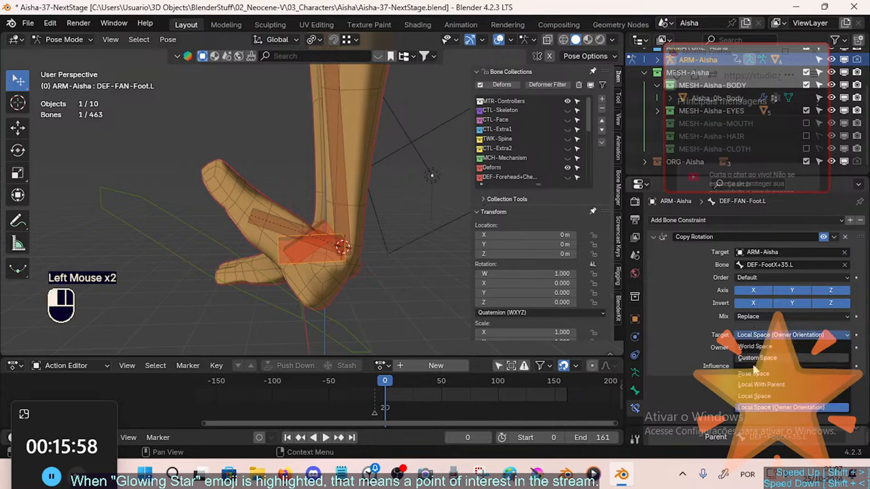
{"action": "left_click", "coordinate": [755, 385]}
{"action": "left_click", "coordinate": [754, 347]}
{"action": "left_click", "coordinate": [761, 399]}
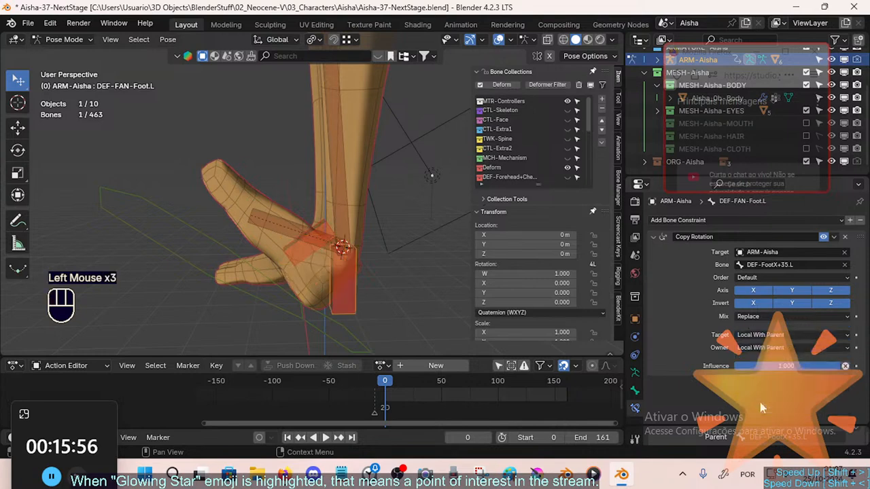
Rotate MTR-IK-Foot.L around global X to test the helper bone with the Local With Parent spaces.
{"action": "left_click", "coordinate": [219, 252]}
{"action": "key", "text": "r"}
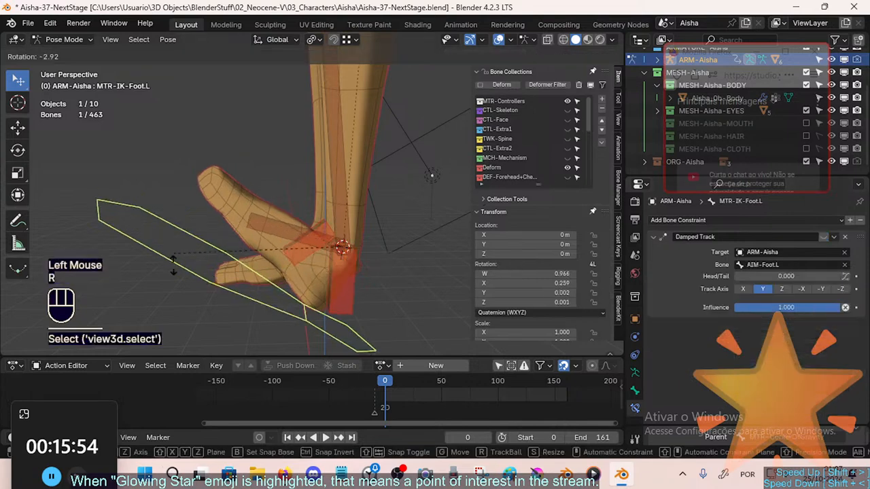
{"action": "key", "text": "x"}
{"action": "left_click", "coordinate": [200, 296]}
Clear the pose transforms of all visible bones and rotate MTR-IK-Foot.L upward around global X.
{"action": "key", "text": "a"}
{"action": "key", "text": "alt+q"}
{"action": "key", "text": "alt+q"}
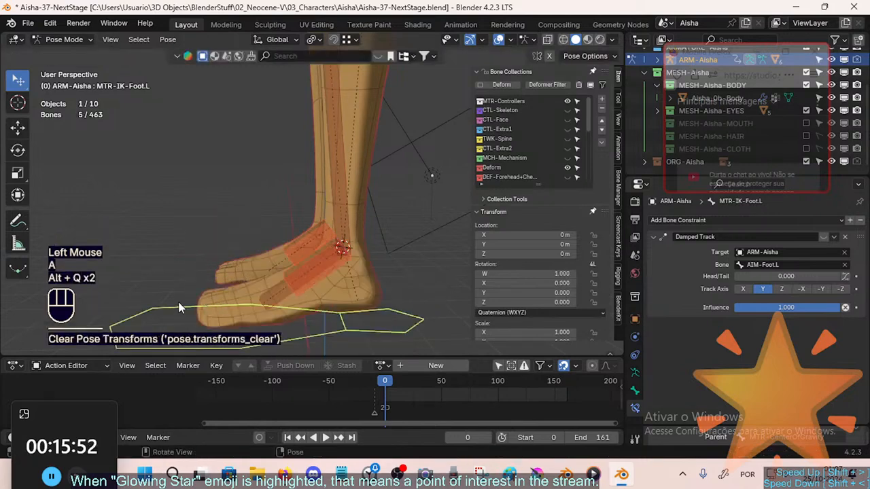
{"action": "left_click", "coordinate": [179, 306]}
{"action": "key", "text": "r"}
{"action": "key", "text": "x"}
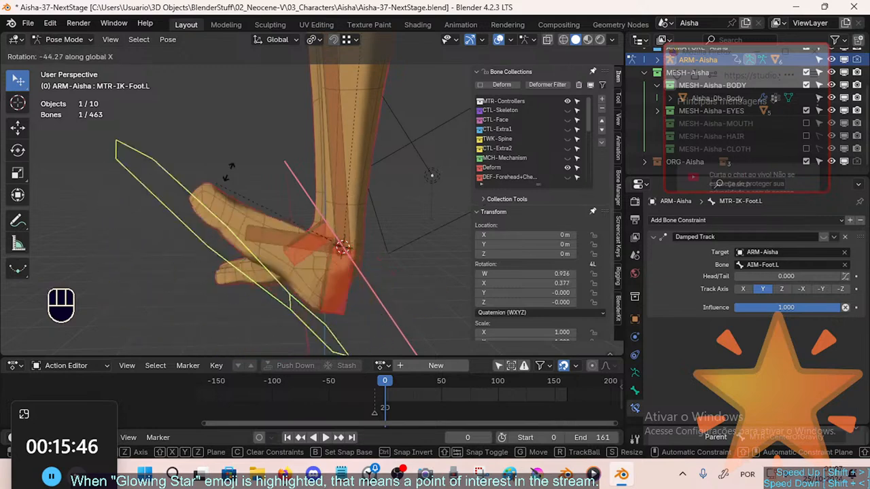
{"action": "left_click", "coordinate": [409, 297]}
Set the Copy Rotation influence of DEF-FAN-Foot.L to about 0.212 and inspect the ankle.
{"action": "left_click", "coordinate": [469, 325]}
{"action": "left_click_drag", "start_coordinate": [799, 370], "coordinate": [756, 366]}
{"action": "middle_click_drag", "start_coordinate": [348, 254], "coordinate": [321, 248]}
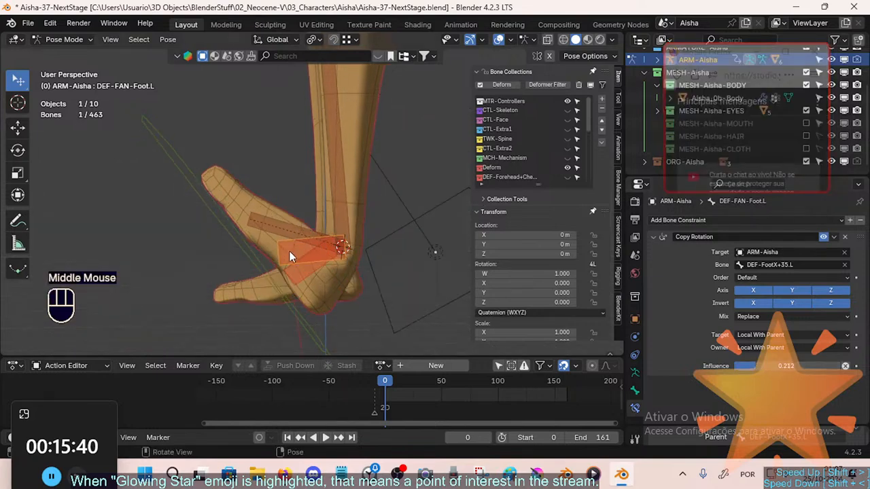
Raise the Copy Rotation influence of DEF-FAN-Foot.L to about 0.269 and test it by freely rotating MTR-IK-Foot.L.
{"action": "mouse_move", "coordinate": [757, 366]}
{"action": "left_mouse_down"}
{"action": "mouse_move", "coordinate": [742, 366]}
{"action": "mouse_move", "coordinate": [771, 366]}
{"action": "left_mouse_up"}
{"action": "middle_click_drag", "start_coordinate": [188, 156], "coordinate": [259, 250]}
{"action": "left_click", "coordinate": [210, 206]}
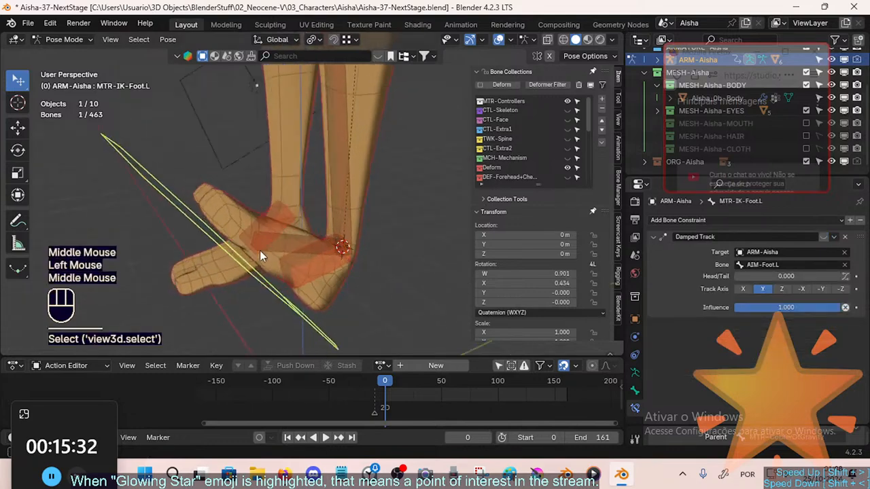
{"action": "key", "text": "r"}
{"action": "key", "text": "r"}
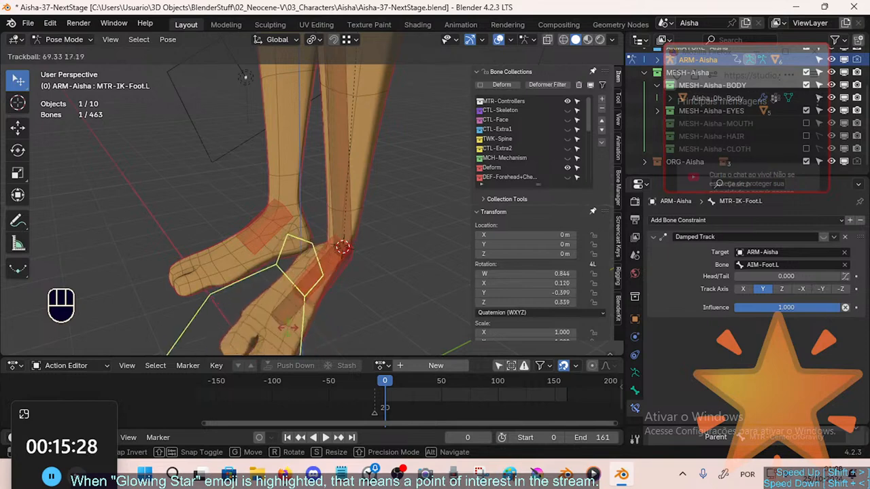
{"action": "left_click", "coordinate": [310, 330]}
Trackball-rotate MTR-IK-Foot.L from other viewing angles to check how the ankle helper bone follows.
{"action": "middle_click_drag", "start_coordinate": [311, 330], "coordinate": [360, 320]}
{"action": "key", "text": "r"}
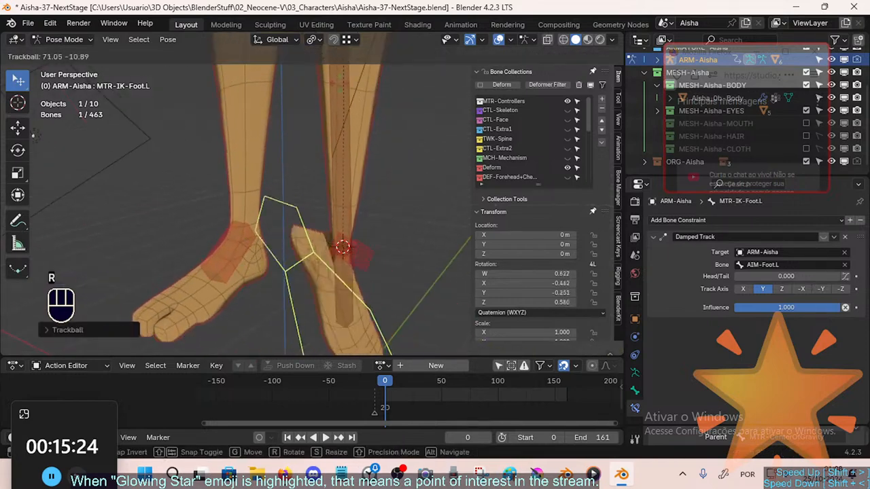
{"action": "key", "text": "Escape"}
{"action": "middle_click_drag", "start_coordinate": [335, 103], "coordinate": [236, 168]}
{"action": "key", "text": "r"}
{"action": "key", "text": "r"}
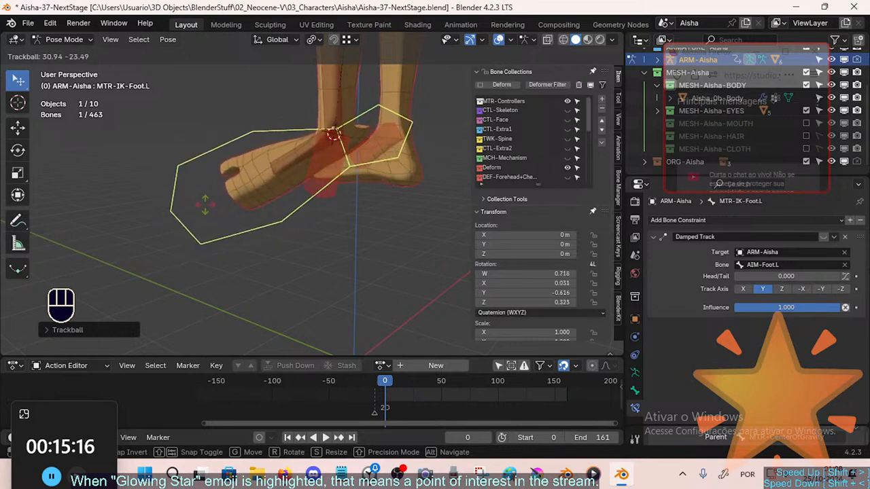
{"action": "left_click", "coordinate": [228, 140]}
{"action": "middle_click_drag", "start_coordinate": [228, 139], "coordinate": [296, 206], "text": "shift"}
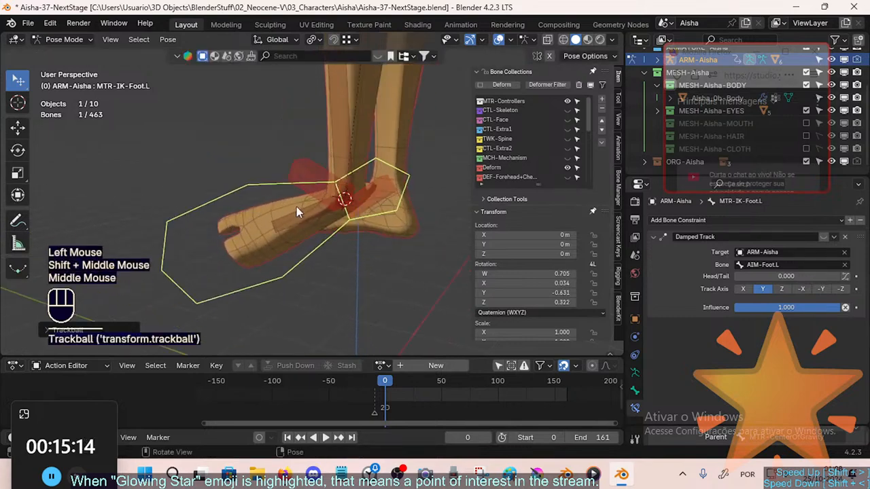
Set the Copy Rotation Mix of DEF-FAN-Foot.L to Before Original and rotate MTR-IK-Foot.L to test it.
{"action": "left_click", "coordinate": [309, 193]}
{"action": "left_click", "coordinate": [746, 318]}
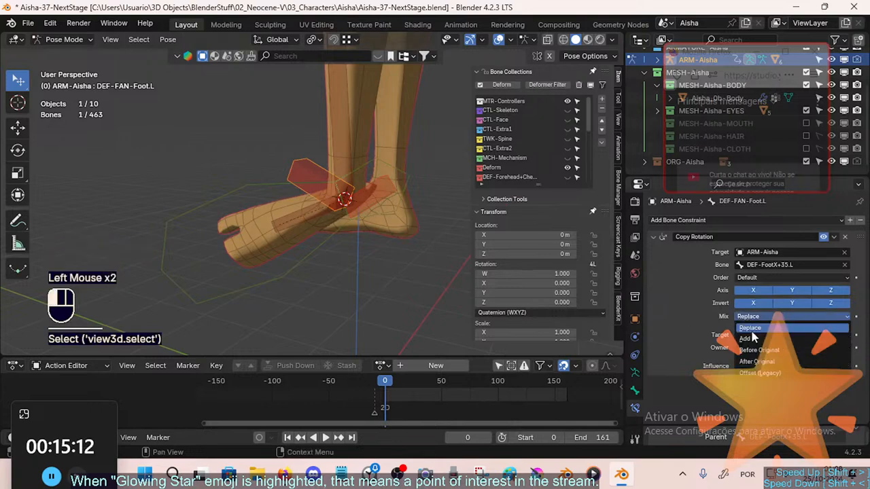
{"action": "left_click", "coordinate": [193, 206]}
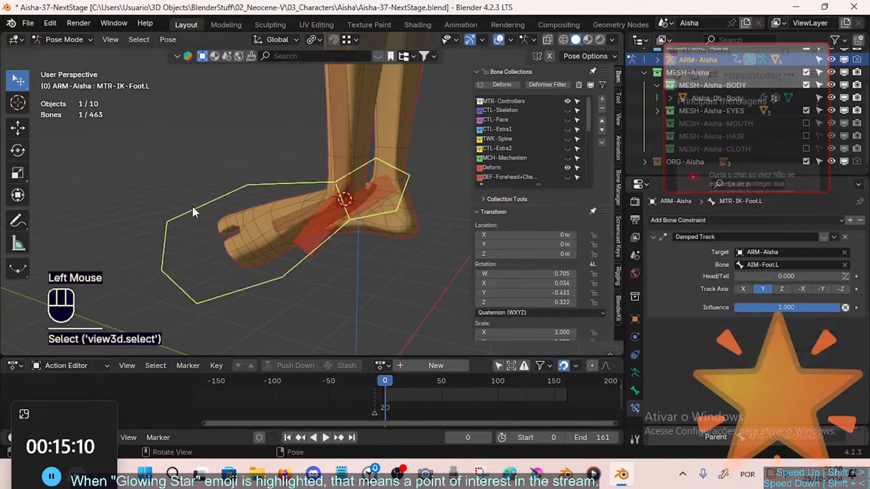
{"action": "key", "text": "r"}
{"action": "key", "text": "r"}
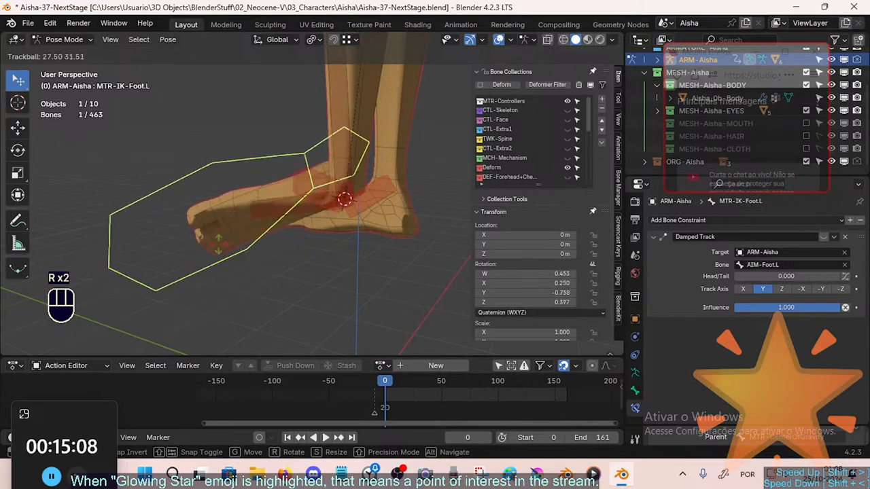
{"action": "key", "text": "r"}
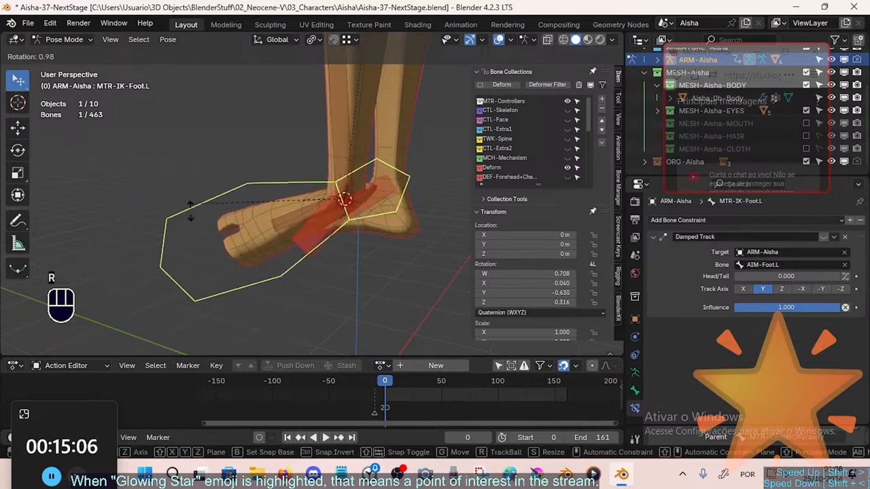
{"action": "left_click", "coordinate": [187, 227]}
Set the Copy Rotation Mix of DEF-FAN-Foot.L to Add.
{"action": "left_click", "coordinate": [327, 178]}
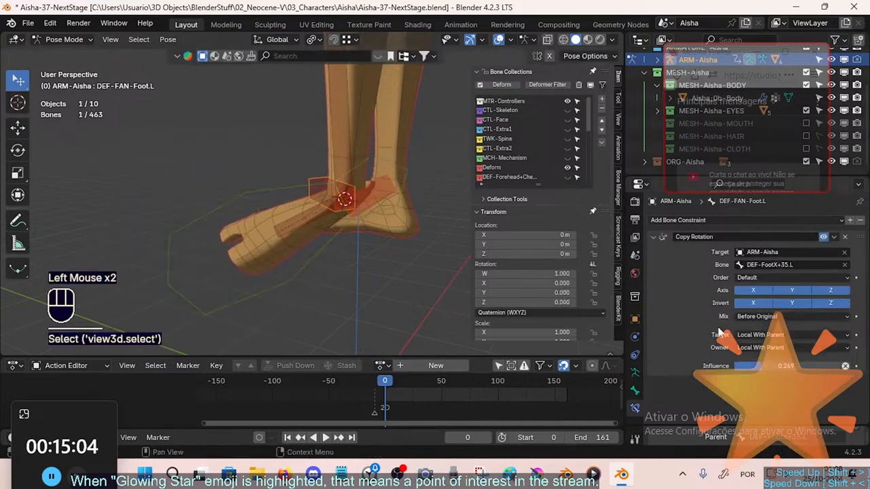
{"action": "left_click", "coordinate": [759, 316]}
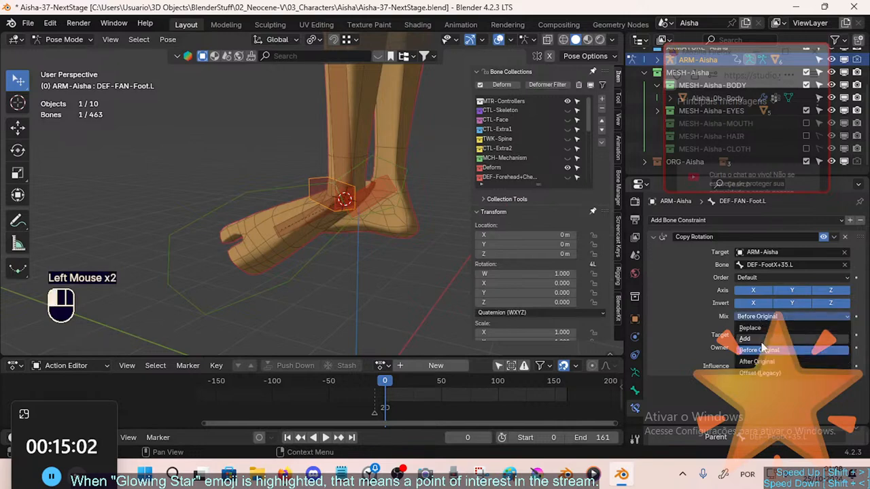
{"action": "left_click", "coordinate": [757, 329]}
Rotate MTR-IK-Foot.L freely in several directions to check the helper bone with the Add mix.
{"action": "left_click", "coordinate": [250, 182]}
{"action": "key", "text": "r"}
{"action": "key", "text": "r"}
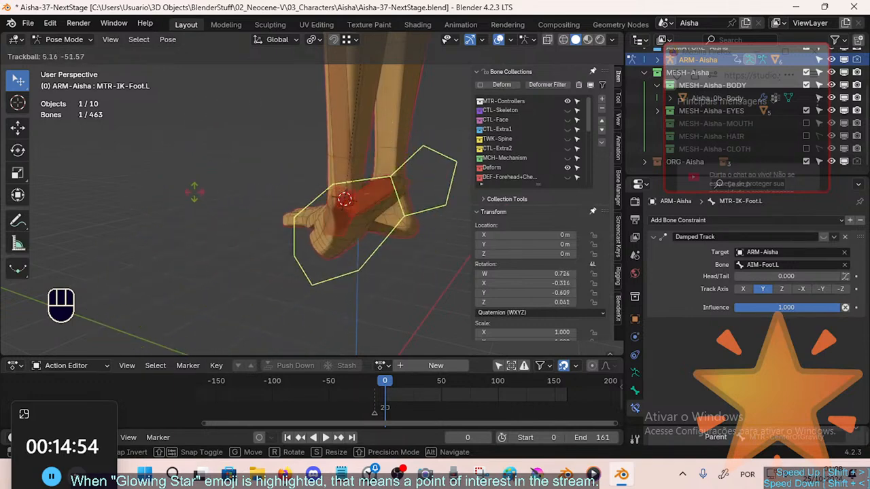
{"action": "left_click", "coordinate": [239, 208]}
{"action": "middle_click_drag", "start_coordinate": [238, 208], "coordinate": [320, 240]}
{"action": "key", "text": "r"}
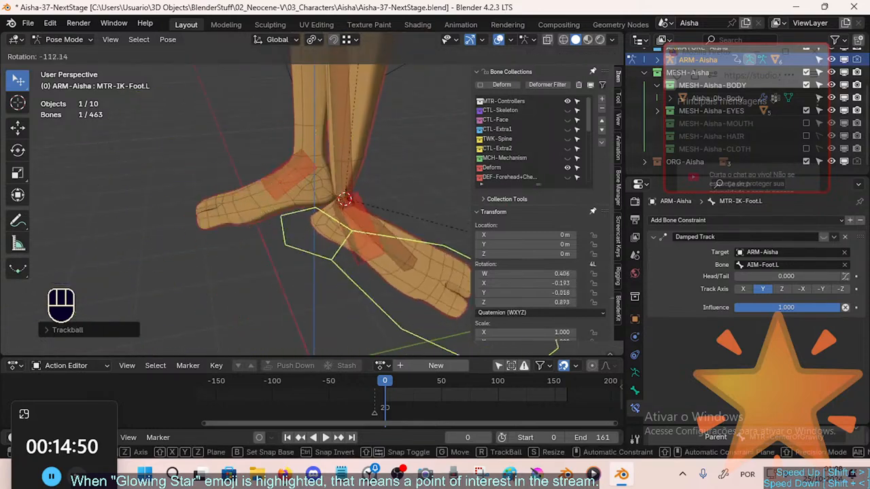
{"action": "left_click", "coordinate": [282, 262]}
{"action": "middle_click_drag", "start_coordinate": [282, 261], "coordinate": [303, 203]}
Set the Copy Rotation target space of DEF-FAN-Foot.L to Local Space (Owner Orientation), with the influence at about 0.442.
{"action": "left_click", "coordinate": [305, 235]}
{"action": "middle_click_drag", "start_coordinate": [305, 235], "coordinate": [311, 265]}
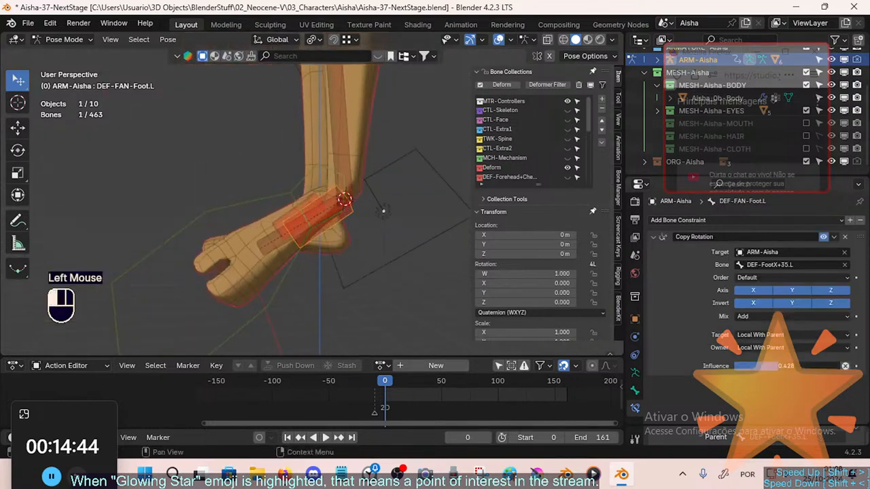
{"action": "left_click", "coordinate": [762, 335]}
{"action": "left_click", "coordinate": [762, 407]}
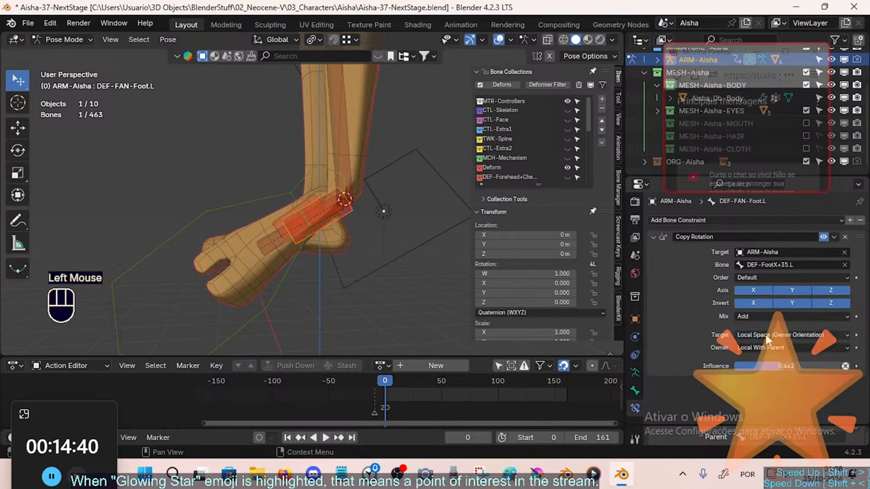
Clear the pose transforms of all visible bones and rotate MTR-IK-Foot.L upward around global X to check DEF-FAN-Foot.L.
{"action": "middle_click_drag", "start_coordinate": [408, 258], "coordinate": [282, 275]}
{"action": "key", "text": "a"}
{"action": "key", "text": "alt+q"}
{"action": "key", "text": "alt+q"}
{"action": "left_click", "coordinate": [323, 305]}
{"action": "key", "text": "r"}
{"action": "key", "text": "x"}
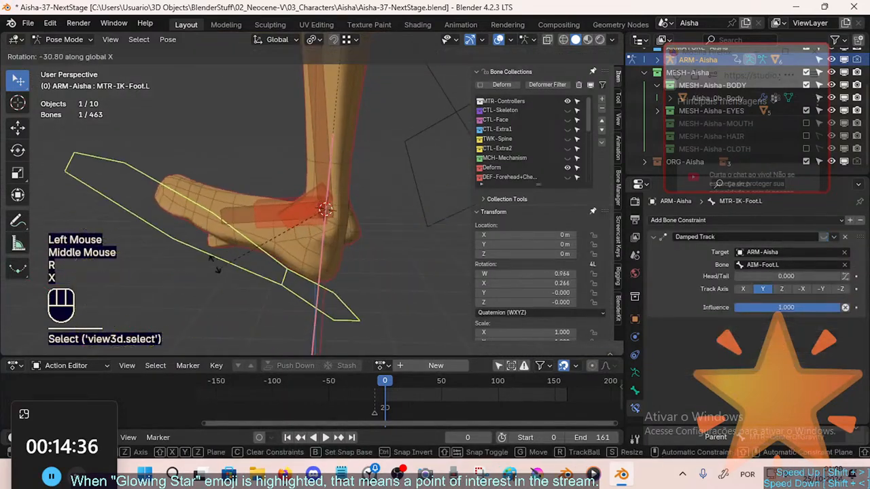
{"action": "double_click", "coordinate": [259, 209]}
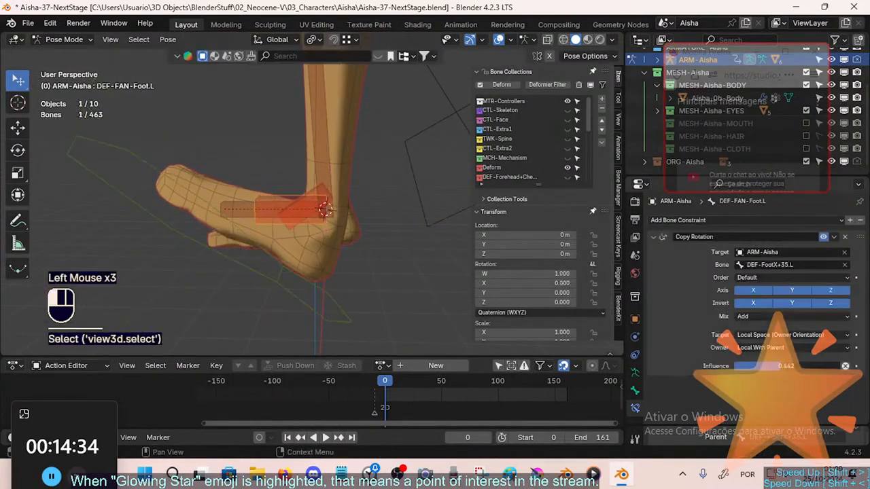
Set the Copy Rotation influence of DEF-FAN-Foot.L to about 0.452 and rotate MTR-IK-Foot.L back down around global X.
{"action": "left_click", "coordinate": [174, 257]}
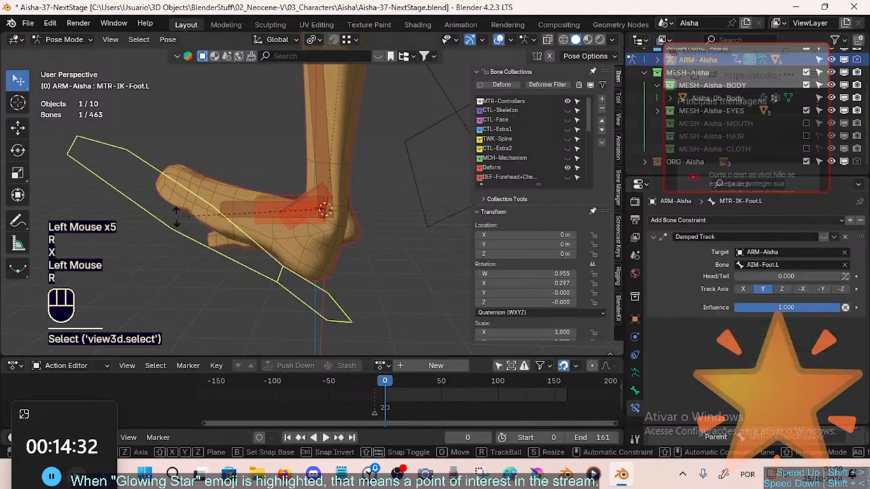
{"action": "key", "text": "r"}
{"action": "key", "text": "x"}
{"action": "left_click", "coordinate": [294, 212]}
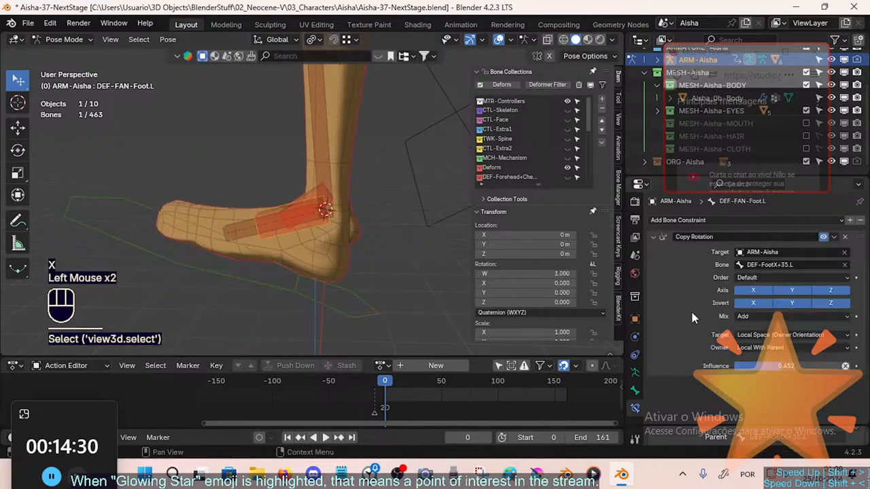
Set the Copy Rotation Mix of DEF-FAN-Foot.L back to Replace and test it by rotating MTR-IK-Foot.L around global X.
{"action": "left_click", "coordinate": [760, 316]}
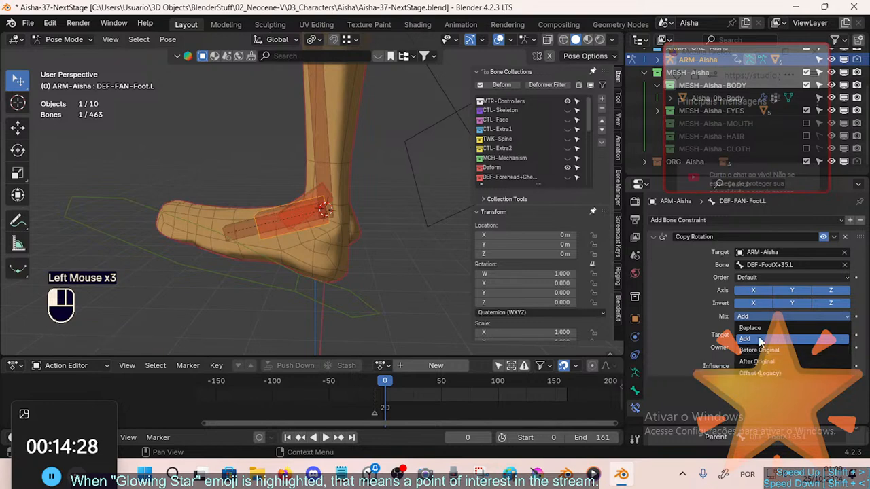
{"action": "left_click", "coordinate": [751, 327]}
{"action": "left_click", "coordinate": [200, 284]}
{"action": "key", "text": "r"}
{"action": "key", "text": "x"}
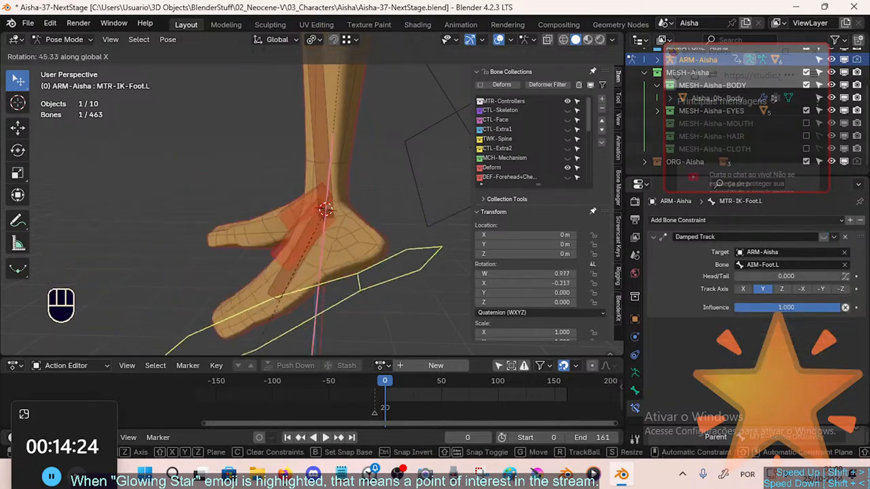
{"action": "left_click", "coordinate": [158, 246]}
Try Local Space as the Copy Rotation target space of DEF-FAN-Foot.L, then restore Local Space (Owner Orientation).
{"action": "left_click", "coordinate": [275, 237]}
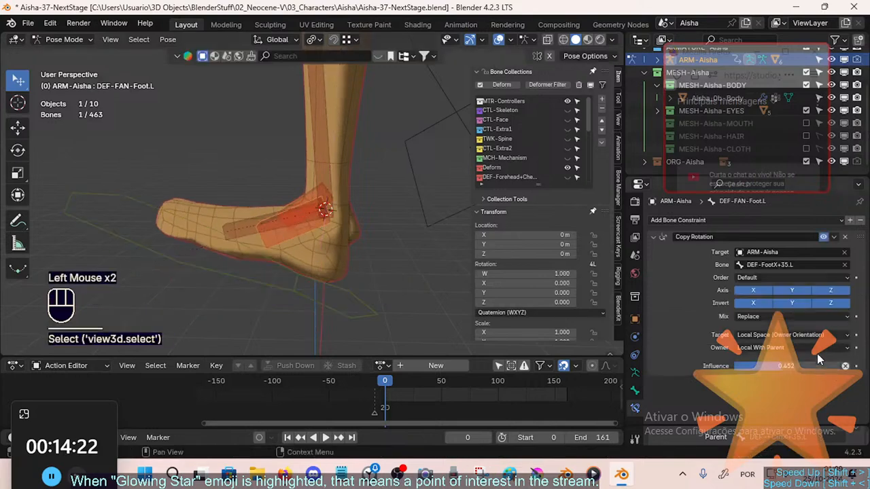
{"action": "left_click", "coordinate": [780, 340]}
{"action": "left_click", "coordinate": [766, 396]}
{"action": "left_click", "coordinate": [769, 336]}
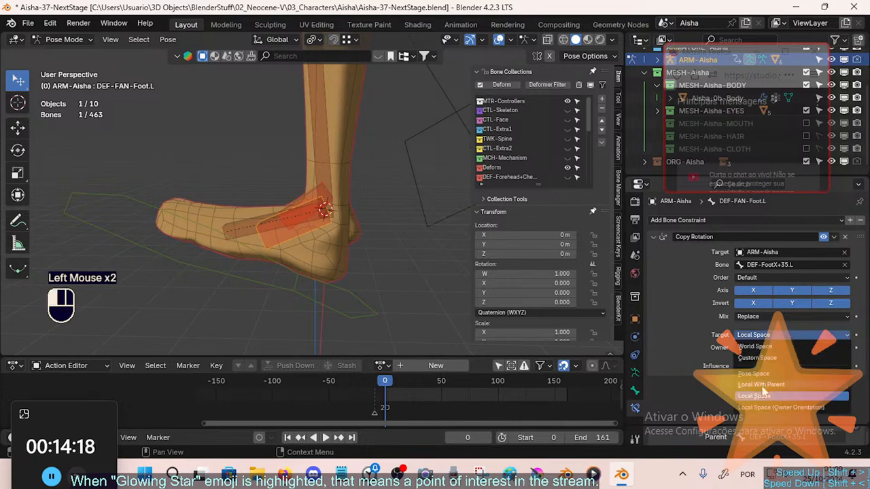
Trackball-rotate MTR-IK-Foot.L to test the ankle with the Replace mix and the owner-oriented target space.
{"action": "middle_click_drag", "start_coordinate": [326, 245], "coordinate": [191, 279]}
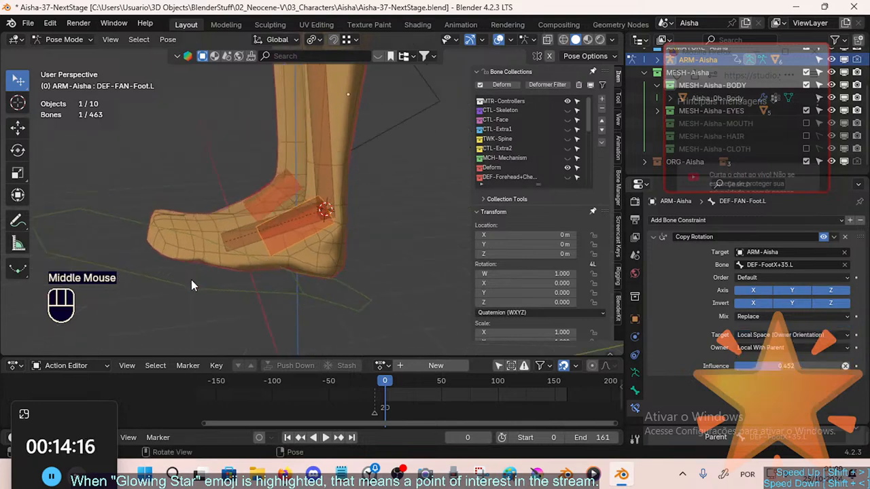
{"action": "left_click", "coordinate": [191, 279]}
{"action": "key", "text": "r"}
{"action": "key", "text": "r"}
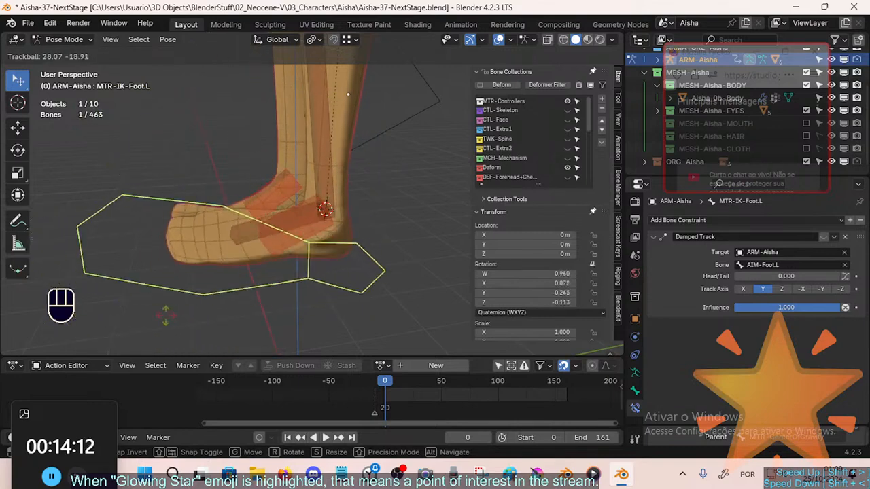
{"action": "left_click", "coordinate": [189, 303]}
Rotate MTR-IK-Foot.L around global X and in the view plane to examine the ankle from the side and front.
{"action": "middle_click_drag", "start_coordinate": [188, 304], "coordinate": [194, 271]}
{"action": "key", "text": "r"}
{"action": "key", "text": "x"}
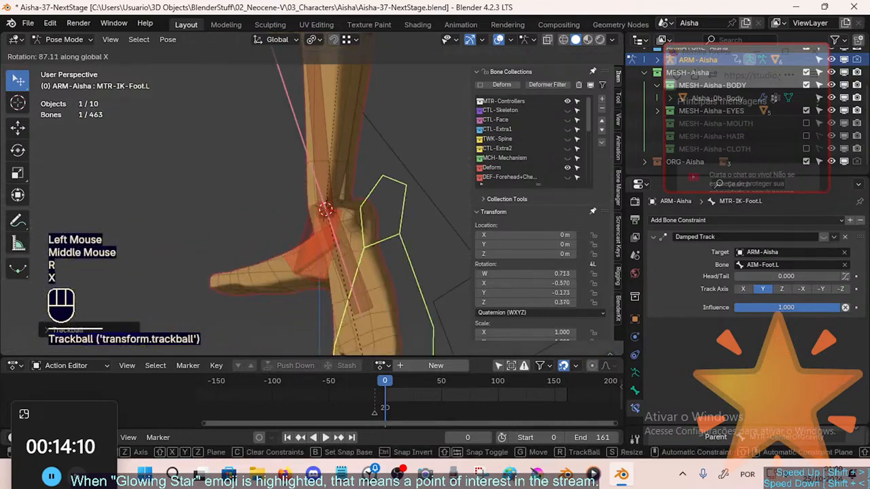
{"action": "left_click", "coordinate": [178, 286]}
{"action": "middle_click_drag", "start_coordinate": [179, 286], "coordinate": [300, 302]}
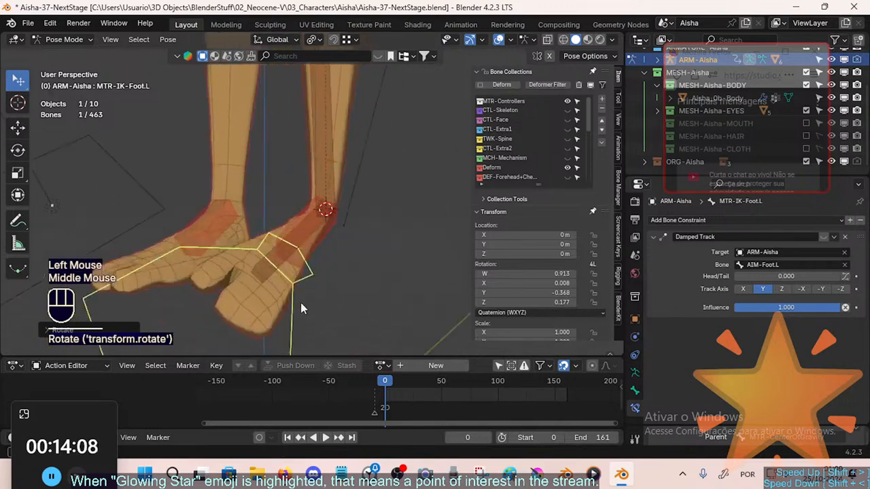
{"action": "key", "text": "r"}
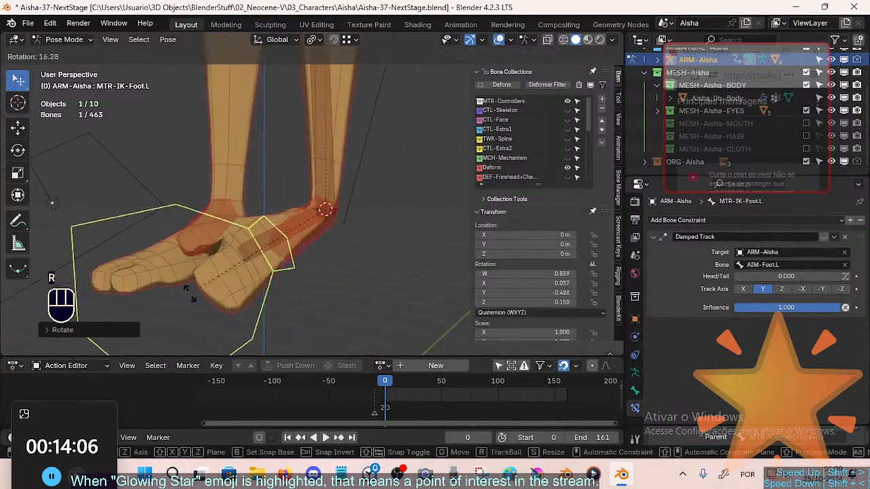
{"action": "left_click", "coordinate": [238, 294]}
Rotate MTR-IK-Foot.L to an extreme downward pose around global X to examine the helper bone.
{"action": "middle_click_drag", "start_coordinate": [238, 294], "coordinate": [183, 289]}
{"action": "key", "text": "r"}
{"action": "key", "text": "r"}
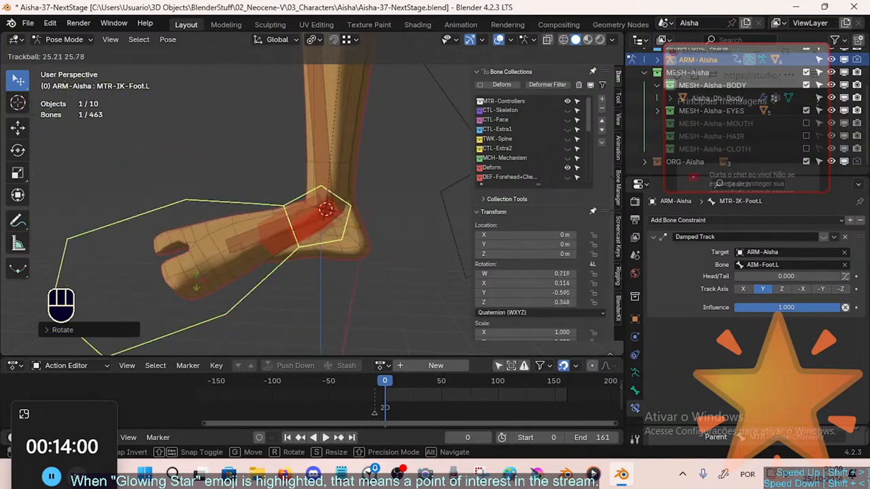
{"action": "key", "text": "x"}
{"action": "left_click", "coordinate": [336, 259]}
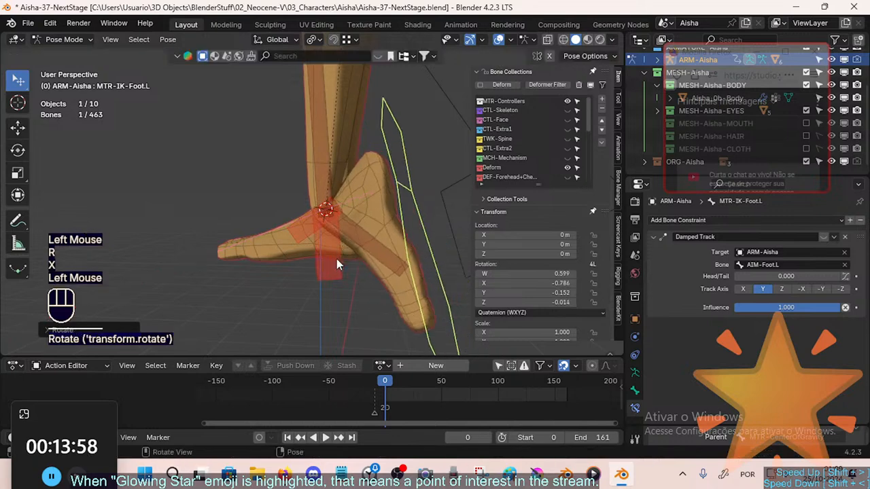
Move MTR-IK-Foot.L down a little, then rotate it freely and around global X to examine the ankle.
{"action": "middle_click", "coordinate": [336, 259]}
{"action": "key", "text": "g"}
{"action": "left_click", "coordinate": [349, 292]}
{"action": "key", "text": "r"}
{"action": "key", "text": "x"}
{"action": "key", "text": "r"}
{"action": "key", "text": "r"}
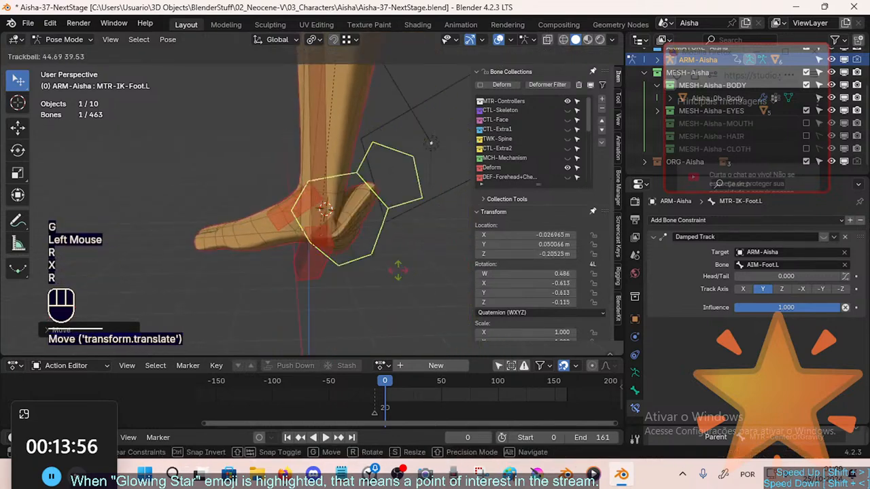
{"action": "key", "text": "r"}
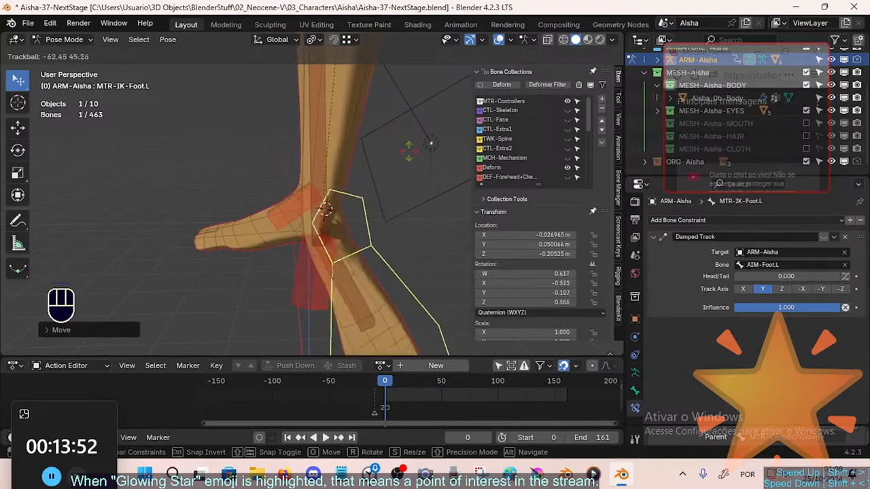
{"action": "left_click", "coordinate": [387, 193]}
{"action": "key", "text": "r"}
{"action": "key", "text": "x"}
{"action": "left_click", "coordinate": [262, 233]}
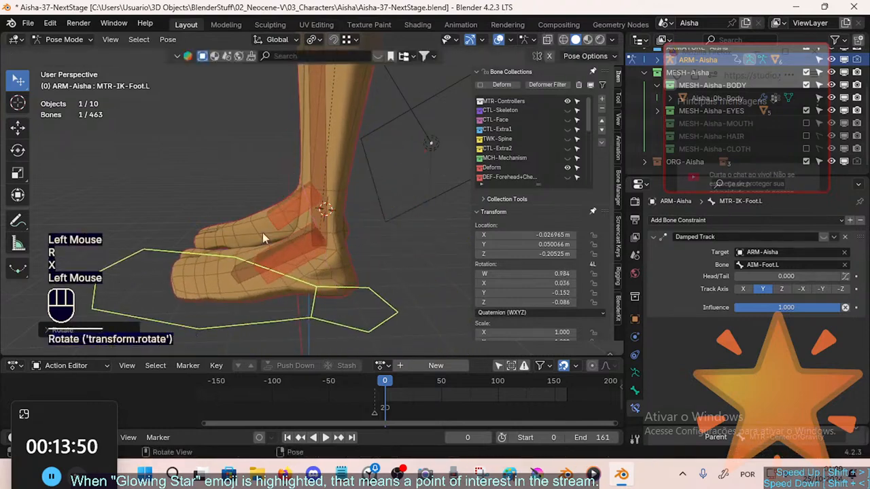
Clear the pose transforms of all visible bones and reselect MTR-IK-Foot.L.
{"action": "middle_click_drag", "start_coordinate": [262, 232], "coordinate": [291, 270]}
{"action": "key", "text": "a"}
{"action": "key", "text": "alt+q"}
{"action": "key", "text": "alt+q"}
{"action": "left_click", "coordinate": [280, 251]}
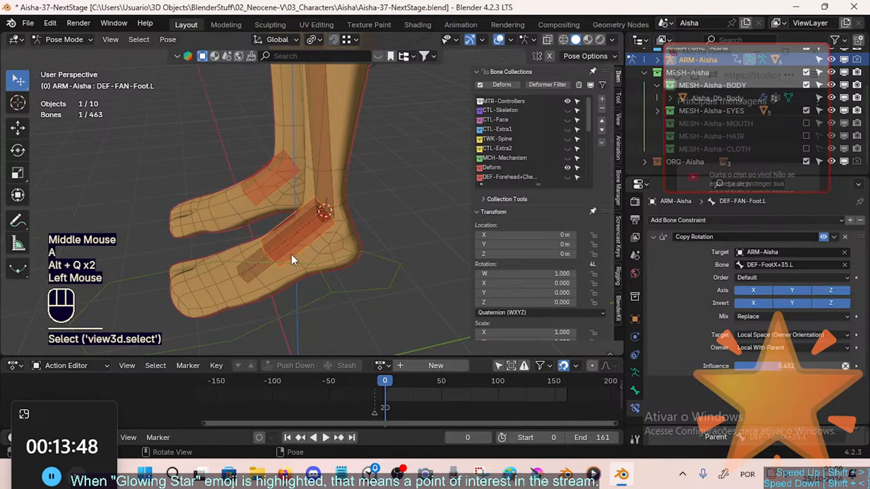
{"action": "left_click", "coordinate": [270, 282]}
{"action": "left_click", "coordinate": [273, 271]}
{"action": "left_click", "coordinate": [293, 270]}
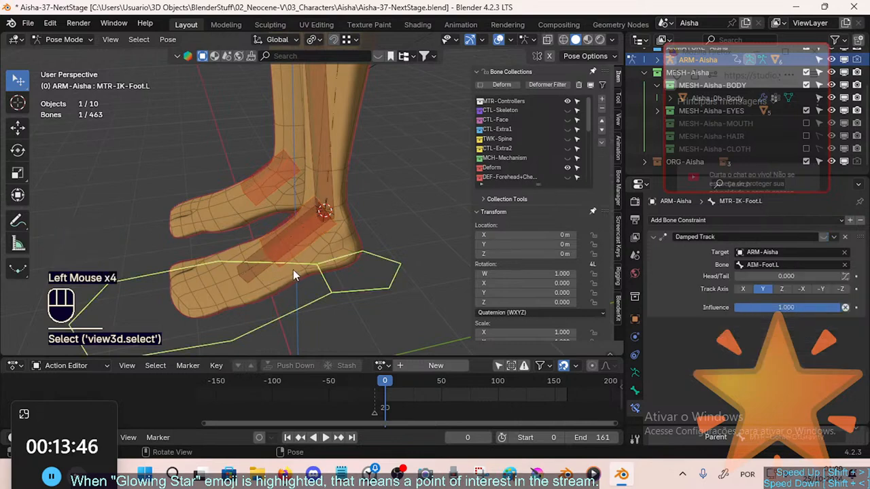
Select DEF-FootX+35.L and DEF-FAN-Foot.L in turn to examine their placement and the helper's Copy Rotation settings.
{"action": "left_click", "coordinate": [292, 242]}
{"action": "mouse_move", "coordinate": [299, 255]}
{"action": "middle_mouse_down"}
{"action": "mouse_move", "coordinate": [287, 217]}
{"action": "mouse_move", "coordinate": [300, 238]}
{"action": "middle_mouse_up"}
{"action": "scroll", "coordinate": [291, 250], "scroll_direction": "up", "scroll_amount": 1}
{"action": "left_click", "coordinate": [305, 251]}
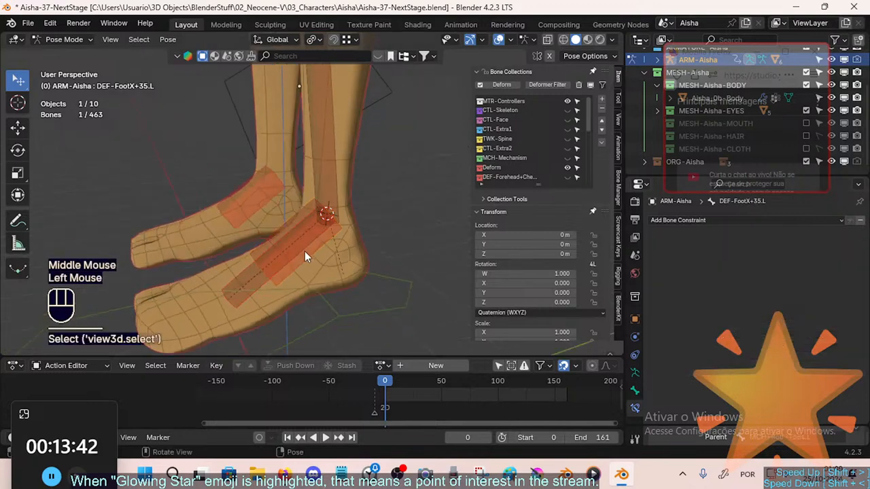
{"action": "left_click", "coordinate": [262, 272]}
{"action": "left_click", "coordinate": [260, 272]}
{"action": "left_click", "coordinate": [288, 267]}
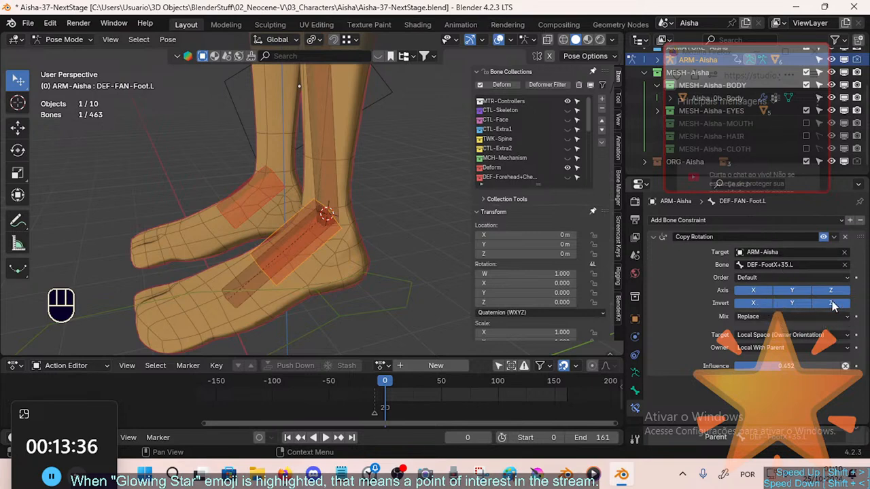
{"action": "middle_click_drag", "start_coordinate": [379, 265], "coordinate": [316, 238]}
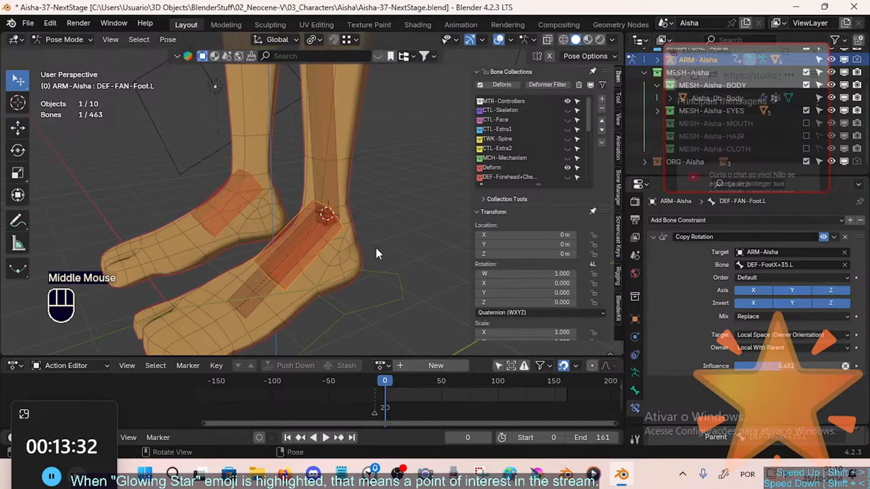
{"action": "middle_click_drag", "start_coordinate": [377, 253], "coordinate": [283, 245]}
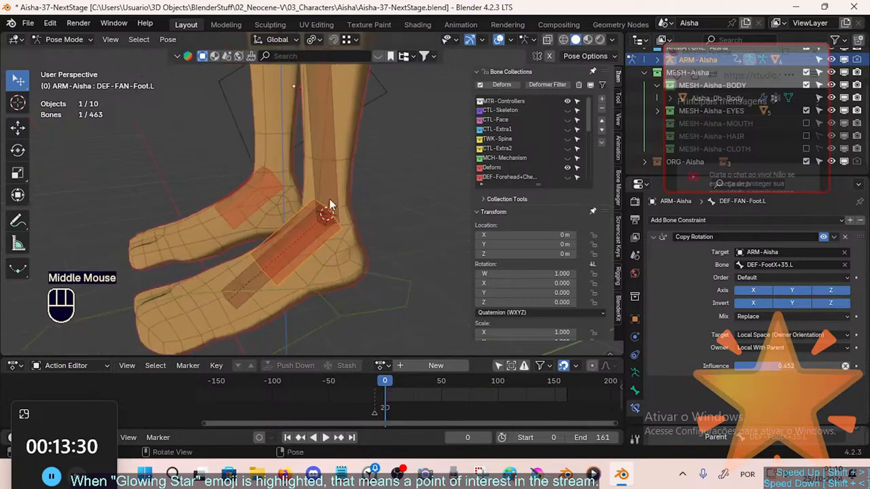
{"action": "left_click", "coordinate": [276, 270]}
{"action": "left_click", "coordinate": [292, 242]}
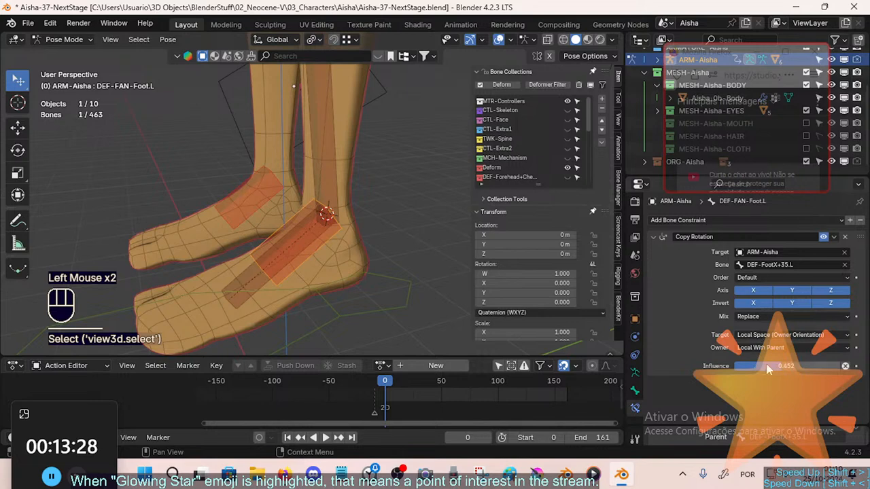
Reselect DEF-FAN-Foot.L and lower its Copy Rotation influence to 0.221.
{"action": "left_click", "coordinate": [240, 287]}
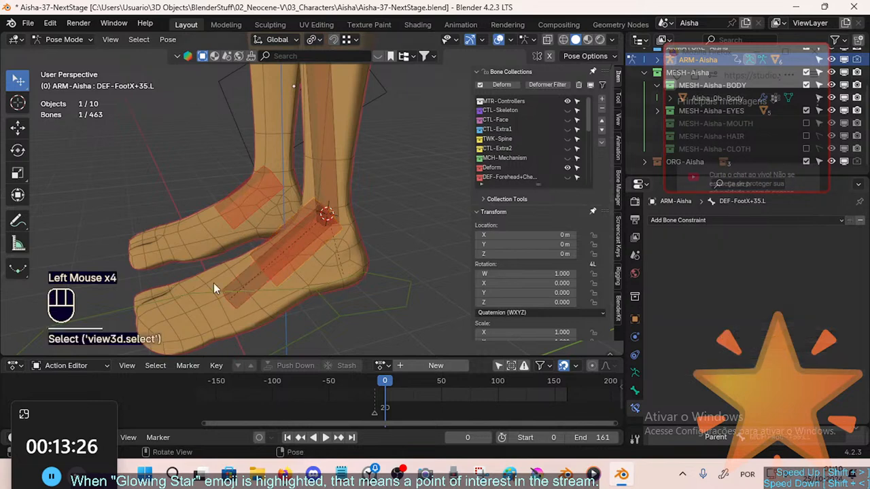
{"action": "middle_click_drag", "start_coordinate": [213, 283], "coordinate": [182, 273]}
{"action": "left_click", "coordinate": [194, 274]}
{"action": "left_click", "coordinate": [286, 258]}
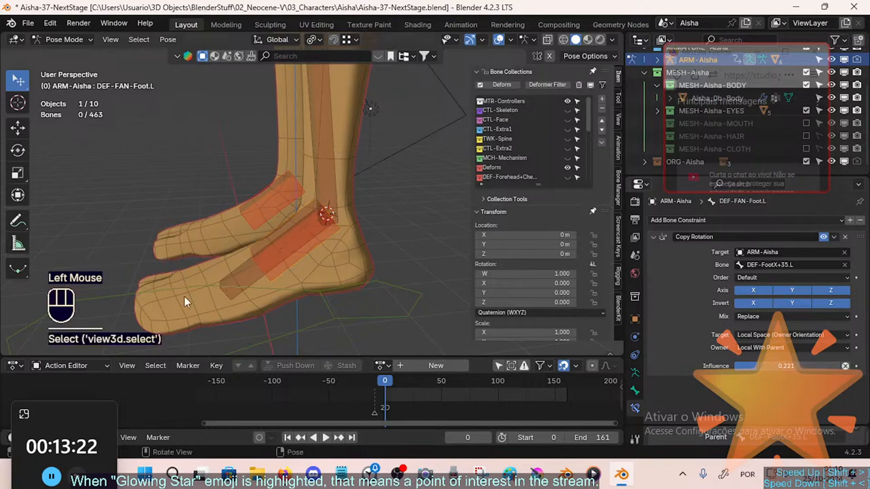
Move MTR-IK-Foot.L slightly and rotate it repeatedly around global X to examine the ankle deformation.
{"action": "left_click_drag", "start_coordinate": [184, 297], "coordinate": [187, 285]}
{"action": "middle_click_drag", "start_coordinate": [187, 285], "coordinate": [191, 232]}
{"action": "key", "text": "r"}
{"action": "key", "text": "x"}
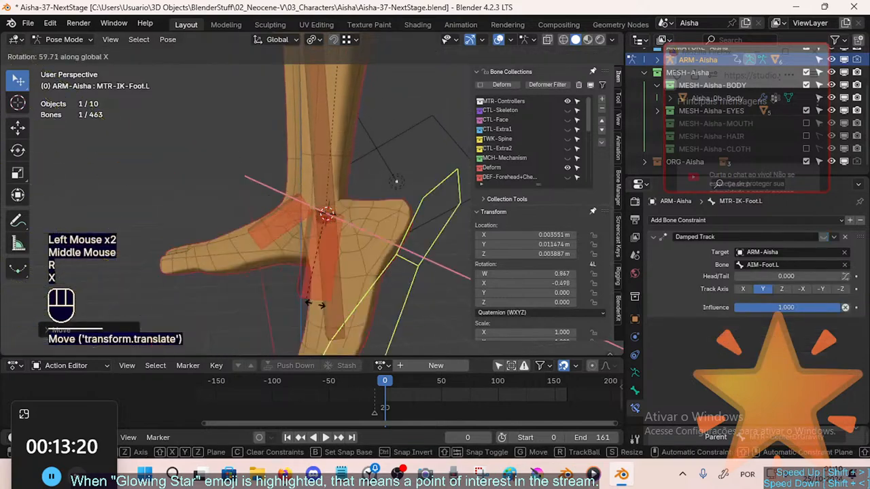
{"action": "left_click", "coordinate": [246, 261]}
{"action": "key", "text": "r"}
{"action": "key", "text": "x"}
{"action": "left_click", "coordinate": [231, 249]}
{"action": "key", "text": "r"}
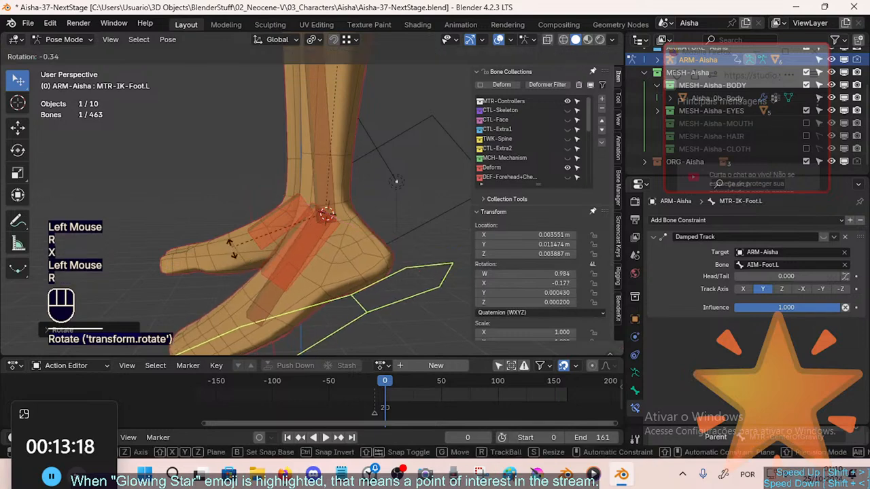
{"action": "key", "text": "x"}
{"action": "left_click", "coordinate": [259, 306]}
Try Local Space as the target space of DEF-FAN-Foot.L's Copy Rotation constraint.
{"action": "left_click", "coordinate": [260, 306]}
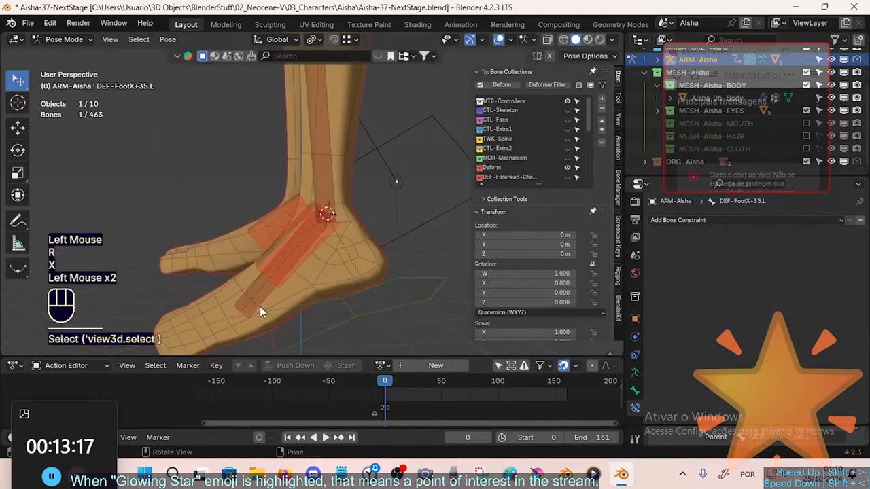
{"action": "left_click", "coordinate": [308, 264]}
{"action": "left_click", "coordinate": [760, 334]}
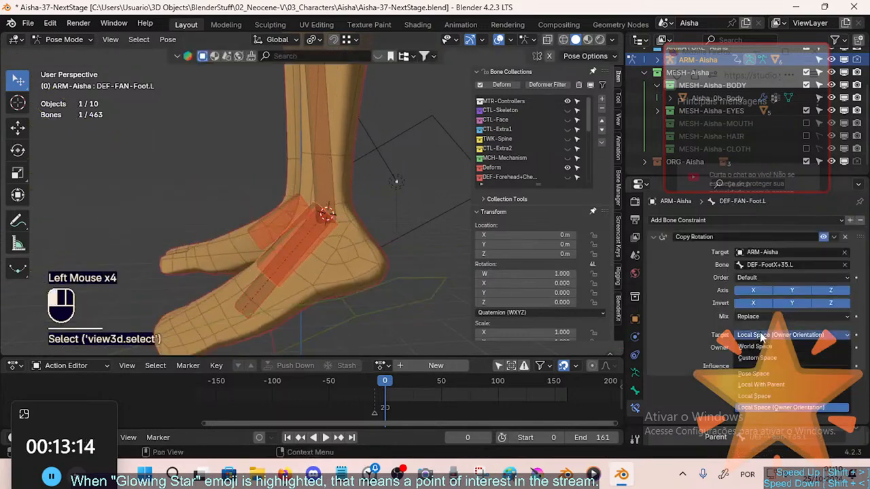
{"action": "left_click", "coordinate": [760, 397]}
Rotate MTR-IK-Foot.L in the view plane and freely to examine how the helper bone follows.
{"action": "left_click", "coordinate": [229, 310]}
{"action": "key", "text": "r"}
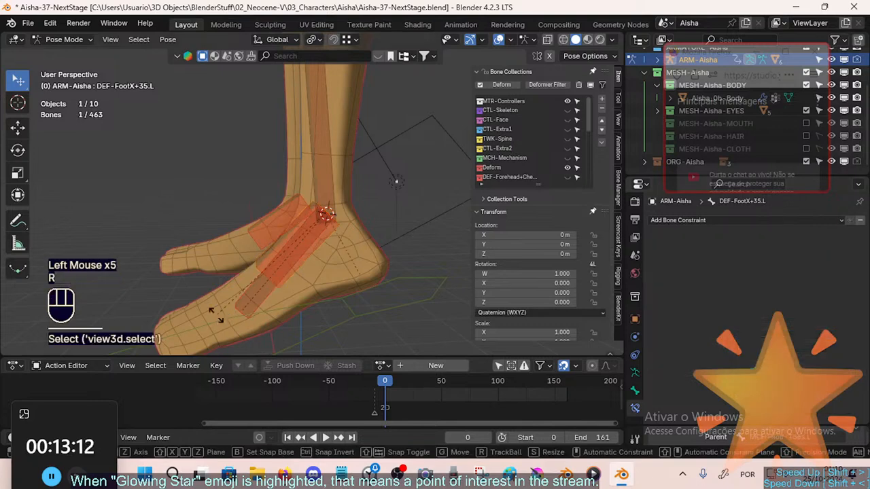
{"action": "left_click", "coordinate": [228, 325]}
{"action": "key", "text": "r"}
{"action": "key", "text": "r"}
{"action": "key", "text": "Escape"}
{"action": "left_click", "coordinate": [214, 321]}
{"action": "key", "text": "r"}
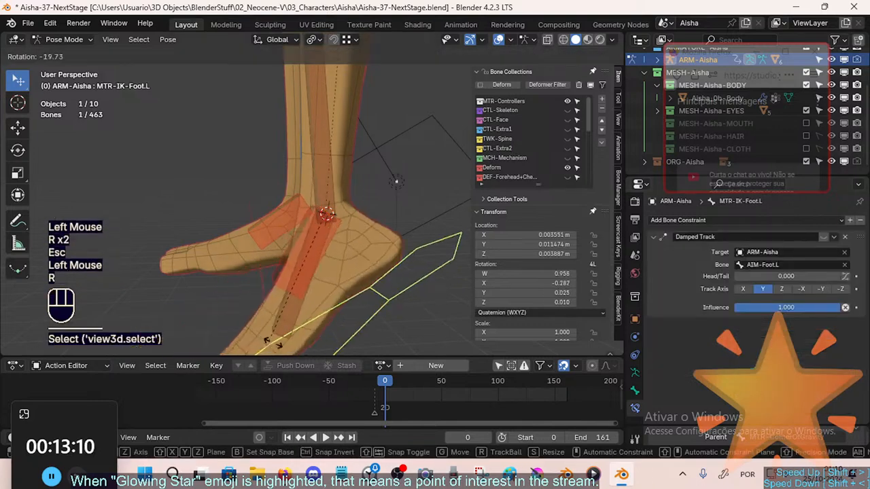
{"action": "key", "text": "r"}
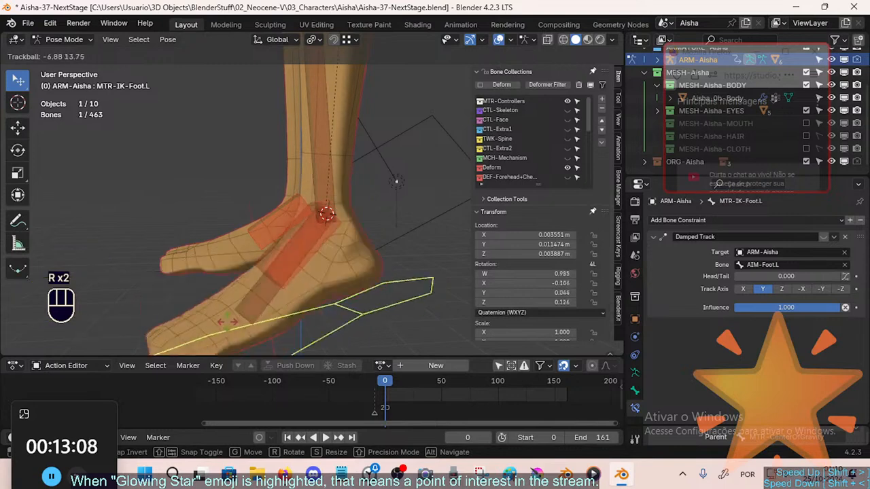
{"action": "left_click", "coordinate": [285, 281]}
Set the target space of DEF-FAN-Foot.L's Copy Rotation back to Local Space (Owner Orientation).
{"action": "left_click", "coordinate": [305, 262]}
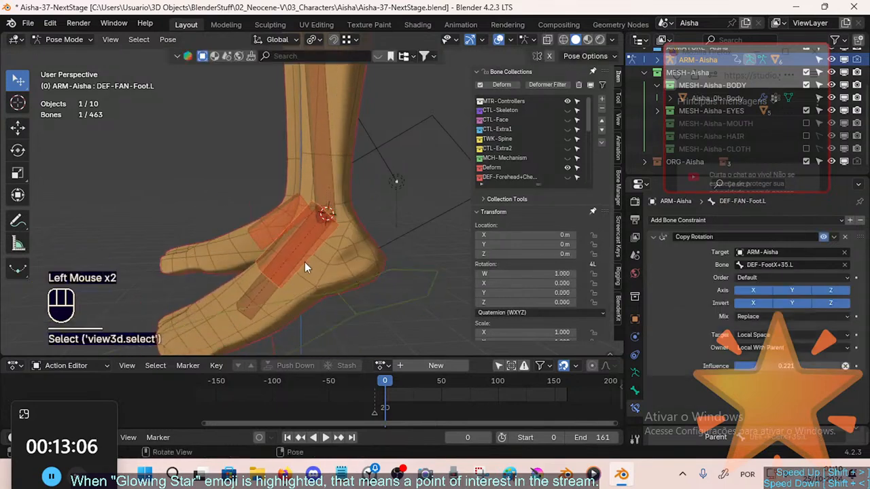
{"action": "left_click", "coordinate": [769, 337]}
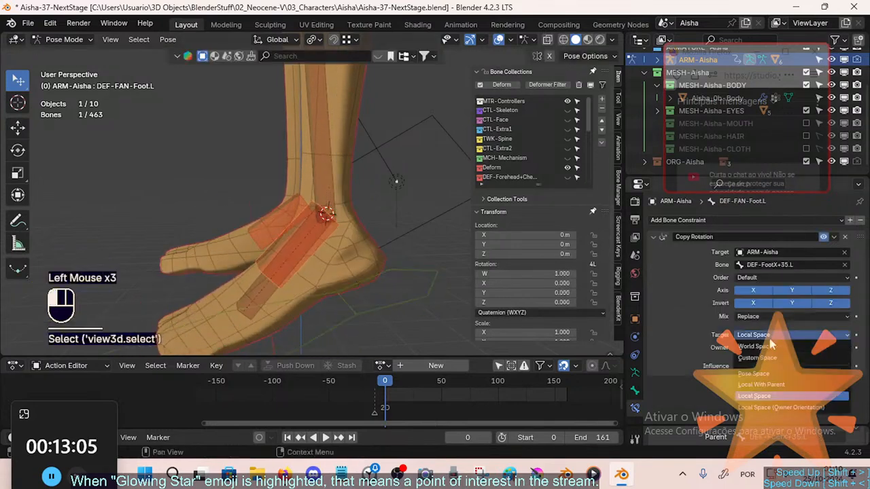
{"action": "left_click", "coordinate": [767, 408]}
Clear the pose transforms of all visible bones.
{"action": "middle_click_drag", "start_coordinate": [373, 271], "coordinate": [375, 286]}
{"action": "key", "text": "a"}
{"action": "key", "text": "alt+q"}
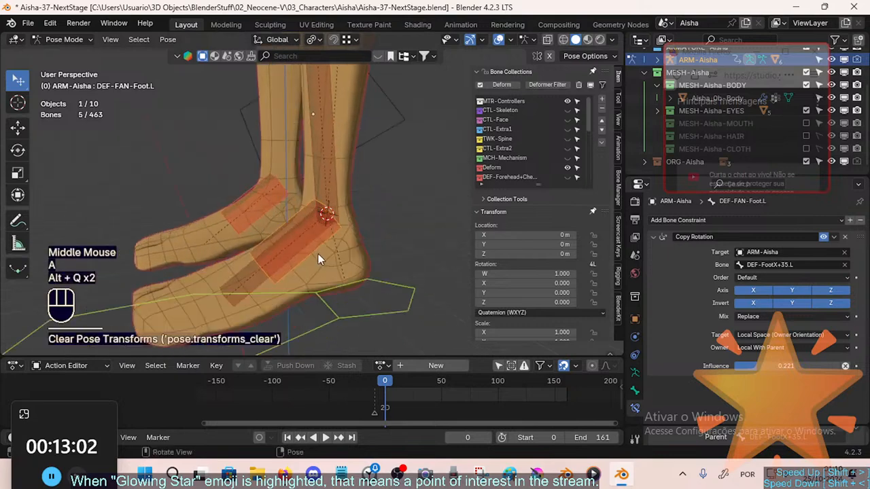
Leave Pose Mode, select the armature together with the body mesh, and enter Weight Paint mode on the mesh.
{"action": "key", "text": "ctrl+Tab"}
{"action": "left_click", "coordinate": [326, 241]}
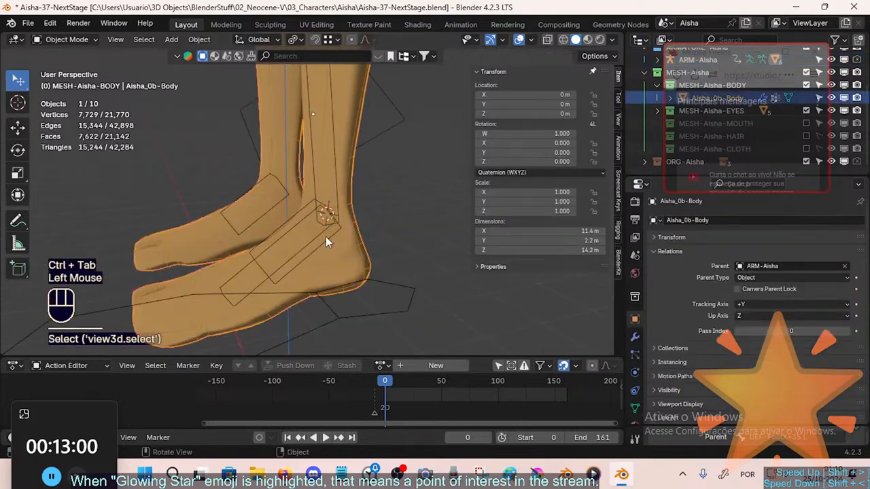
{"action": "left_click", "coordinate": [352, 243]}
{"action": "left_click", "coordinate": [358, 246], "text": "shift"}
{"action": "key", "text": "ctrl+Tab"}
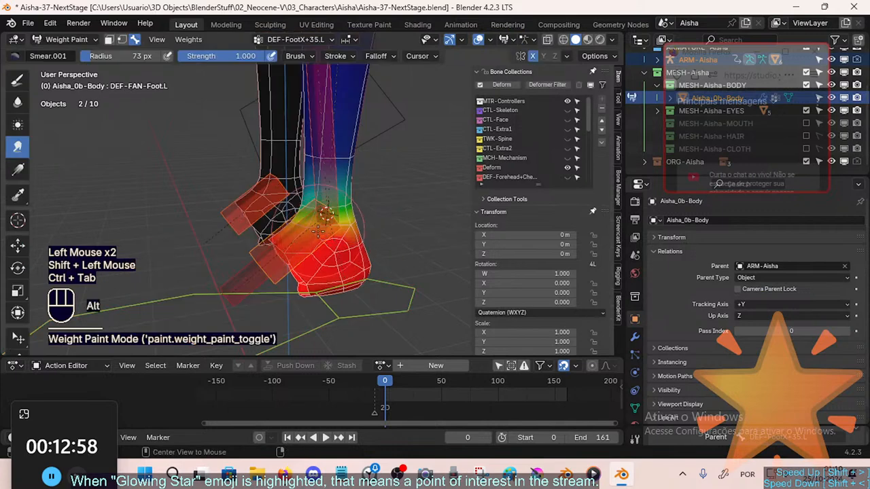
Display the ankle weights of DEF-FootX+35.L and DEF-Shin.L, and save the file.
{"action": "left_click", "coordinate": [317, 231], "text": "alt"}
{"action": "left_click", "coordinate": [331, 193], "text": "alt"}
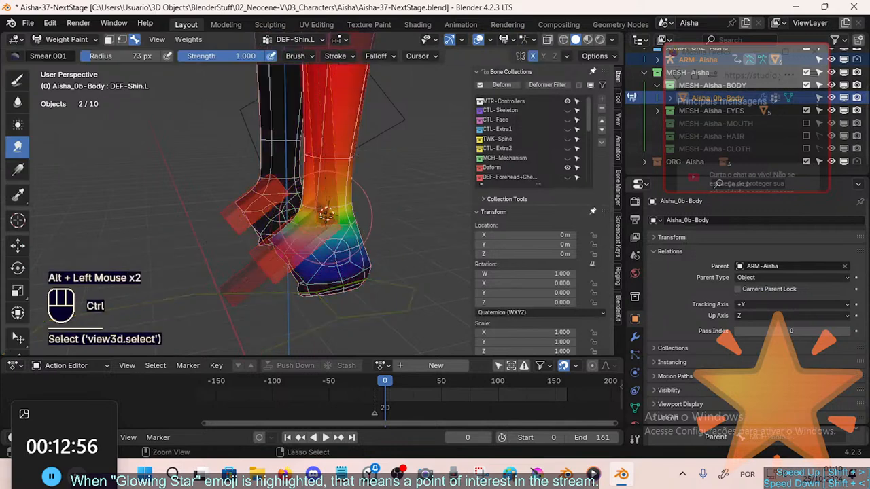
{"action": "key", "text": "ctrl+s"}
Compare the weight falloff of DEF-FootX+35.L and DEF-Shin.L across the left ankle.
{"action": "left_click", "coordinate": [289, 252], "text": "alt"}
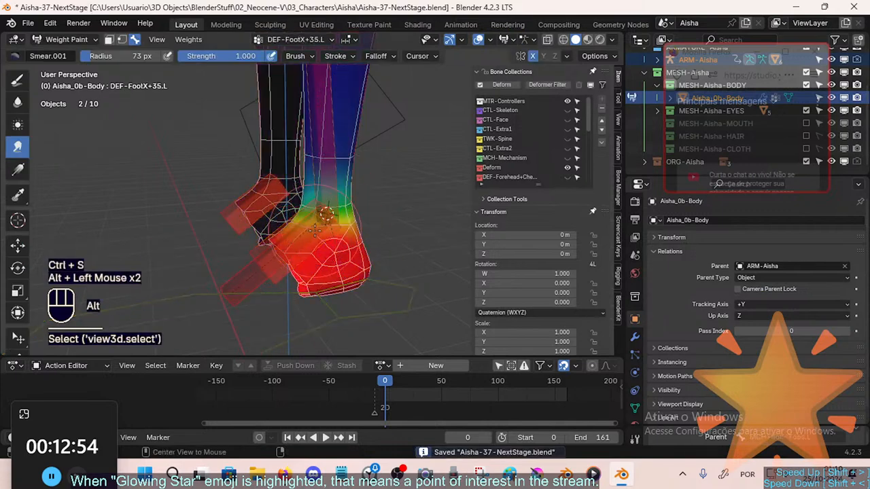
{"action": "left_click", "coordinate": [330, 193], "text": "alt"}
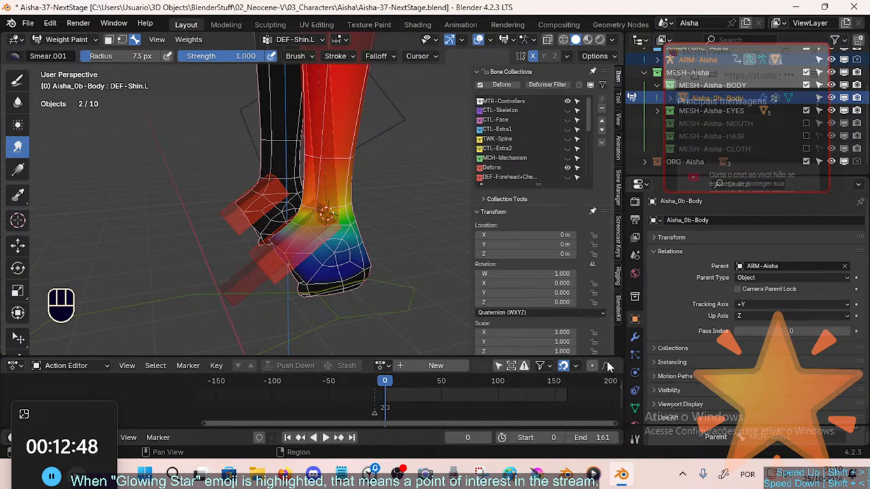
{"action": "left_click", "coordinate": [314, 237], "text": "alt"}
{"action": "left_click", "coordinate": [316, 239], "text": "alt"}
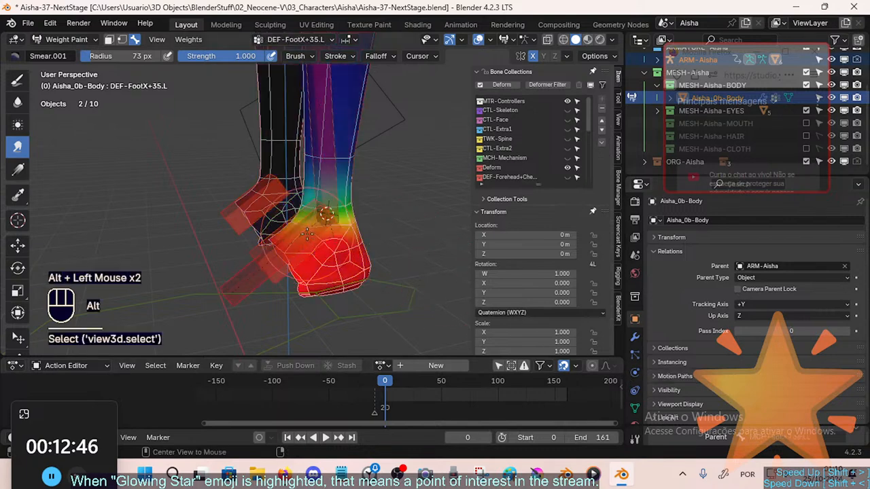
{"action": "scroll", "coordinate": [333, 248], "scroll_direction": "up", "scroll_amount": 2}
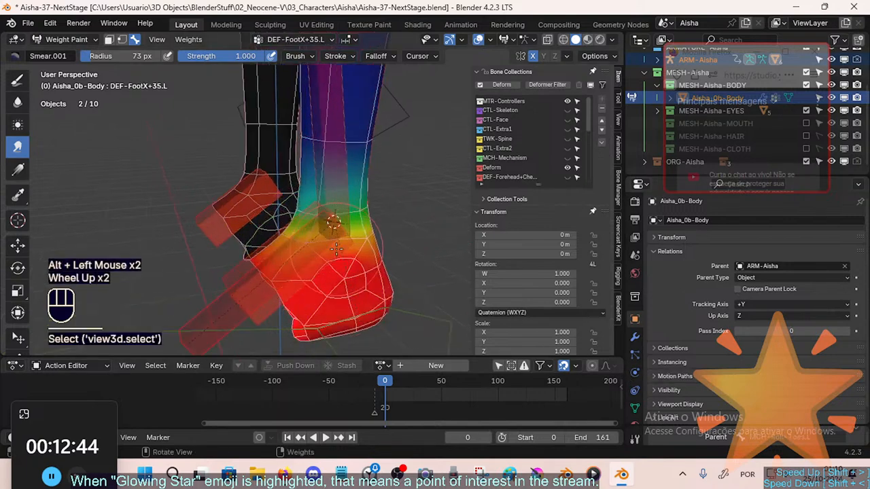
Select DEF-FAN-Foot.L and paint its first weights across the left ankle with the Draw brush at weight 1.000.
{"action": "left_click", "coordinate": [275, 233], "text": "alt"}
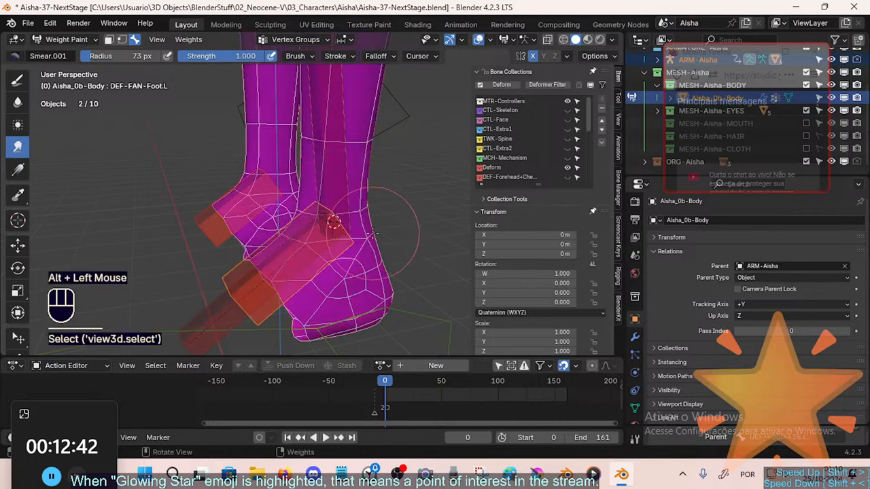
{"action": "key", "text": "ctrl"}
{"action": "left_click", "coordinate": [17, 79]}
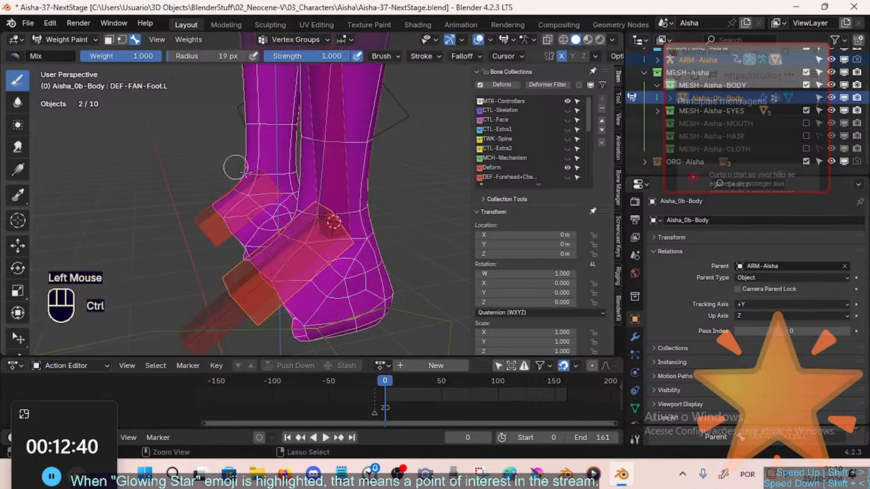
{"action": "key", "text": "ctrl+f"}
{"action": "left_click", "coordinate": [360, 214]}
{"action": "left_click", "coordinate": [336, 215]}
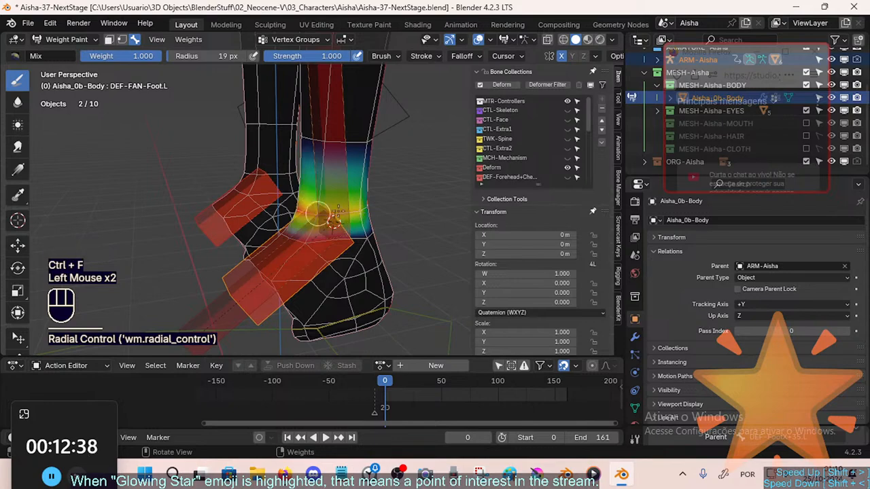
Extend DEF-FAN-Foot.L's painted weights around the inner, rear and outer sides of the left ankle.
{"action": "middle_click_drag", "start_coordinate": [361, 209], "coordinate": [307, 232]}
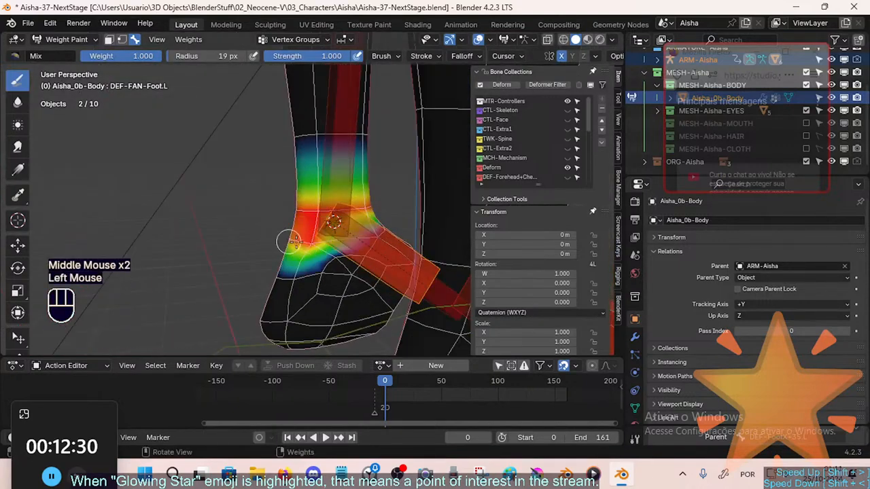
{"action": "mouse_move", "coordinate": [397, 242]}
{"action": "middle_mouse_down"}
{"action": "mouse_move", "coordinate": [345, 238]}
{"action": "mouse_move", "coordinate": [331, 247]}
{"action": "mouse_move", "coordinate": [334, 235]}
{"action": "mouse_move", "coordinate": [305, 231]}
{"action": "middle_mouse_up"}
{"action": "left_click", "coordinate": [346, 247]}
{"action": "left_click", "coordinate": [305, 231]}
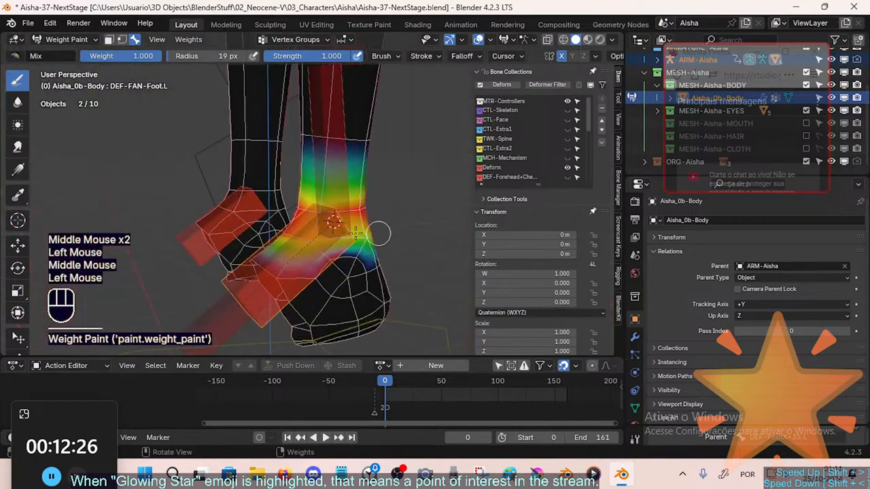
Preview the timeline and assign the FootRotations action to the body mesh.
{"action": "middle_click_drag", "start_coordinate": [400, 233], "coordinate": [332, 348]}
{"action": "left_click", "coordinate": [379, 380]}
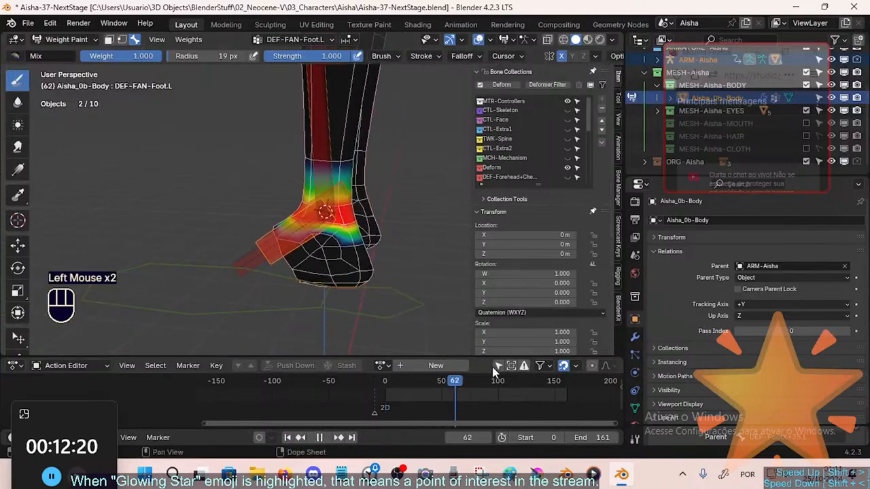
{"action": "left_click", "coordinate": [382, 366]}
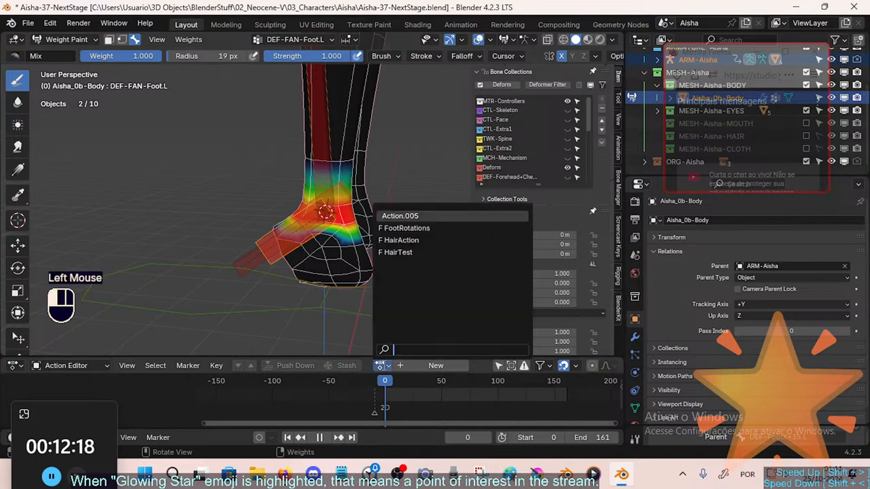
{"action": "left_click", "coordinate": [406, 229]}
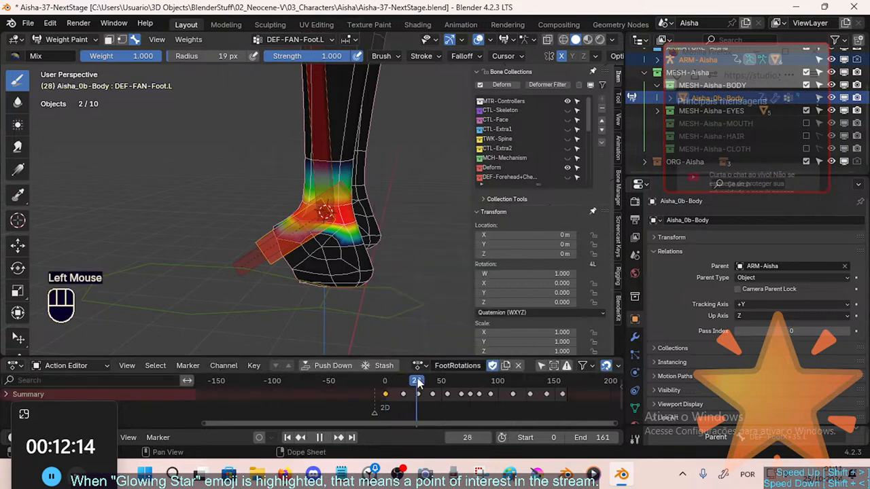
Leave Weight Paint mode, return the timeline to frame 0, and select the ARM-Aisha armature.
{"action": "key", "text": "ctrl+Tab"}
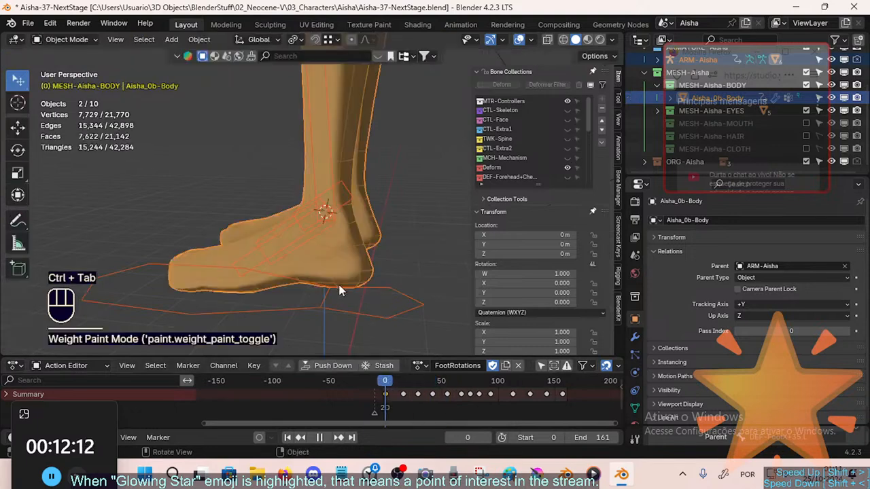
{"action": "left_click_drag", "start_coordinate": [425, 380], "coordinate": [385, 380]}
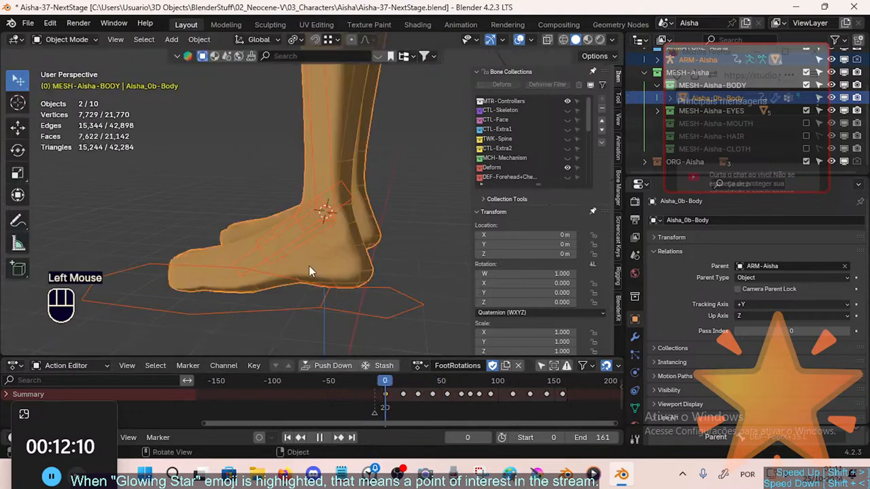
{"action": "left_click", "coordinate": [278, 258]}
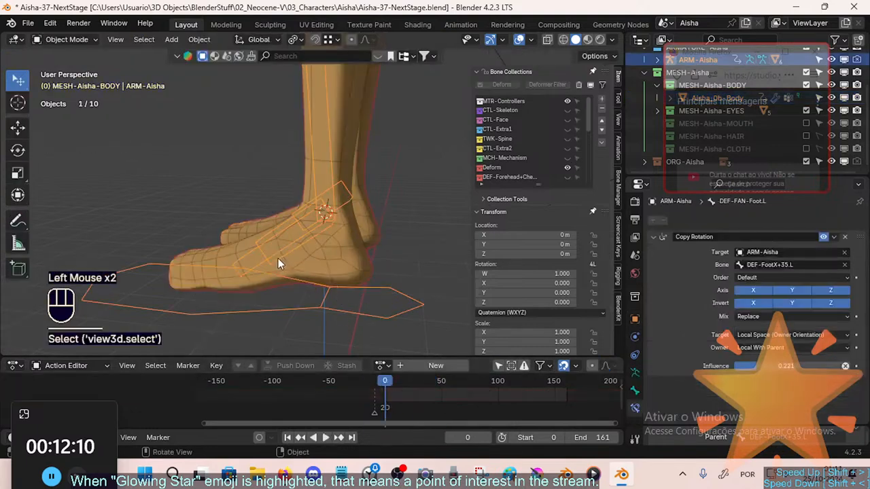
Enter Pose Mode on ARM-Aisha and scrub the FootRotations action to frame 41 to show the left foot's downward bend.
{"action": "left_click", "coordinate": [384, 369]}
{"action": "left_click", "coordinate": [408, 229]}
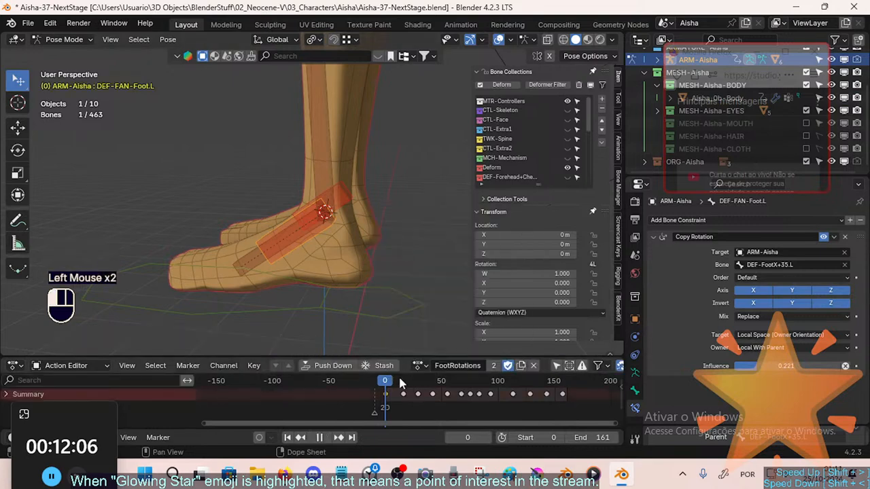
{"action": "left_click_drag", "start_coordinate": [401, 384], "coordinate": [425, 378]}
{"action": "middle_click_drag", "start_coordinate": [409, 284], "coordinate": [450, 282]}
{"action": "mouse_move", "coordinate": [435, 382]}
{"action": "left_mouse_down"}
{"action": "mouse_move", "coordinate": [413, 386]}
{"action": "mouse_move", "coordinate": [444, 386]}
{"action": "left_mouse_up"}
{"action": "left_click", "coordinate": [431, 386]}
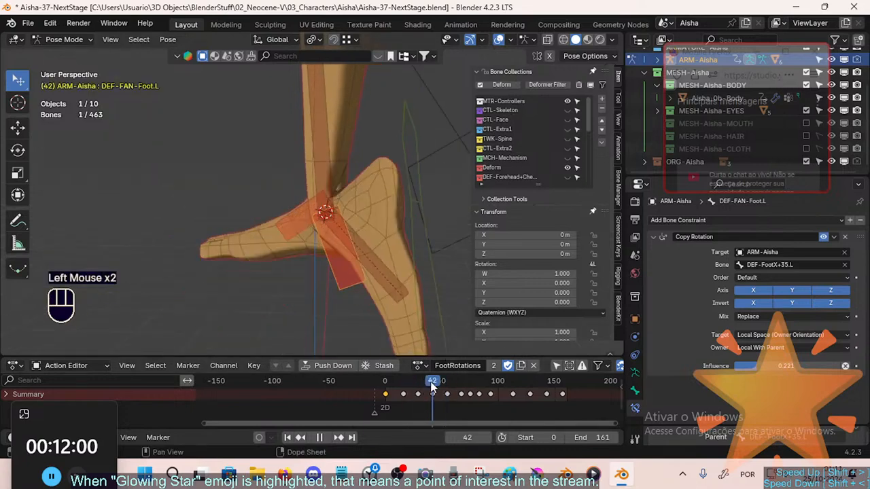
Return to Object Mode, add the body mesh to the armature selection, and enter Weight Paint mode with DEF-FAN-Foot.L active.
{"action": "left_click", "coordinate": [342, 236]}
{"action": "left_click", "coordinate": [343, 230]}
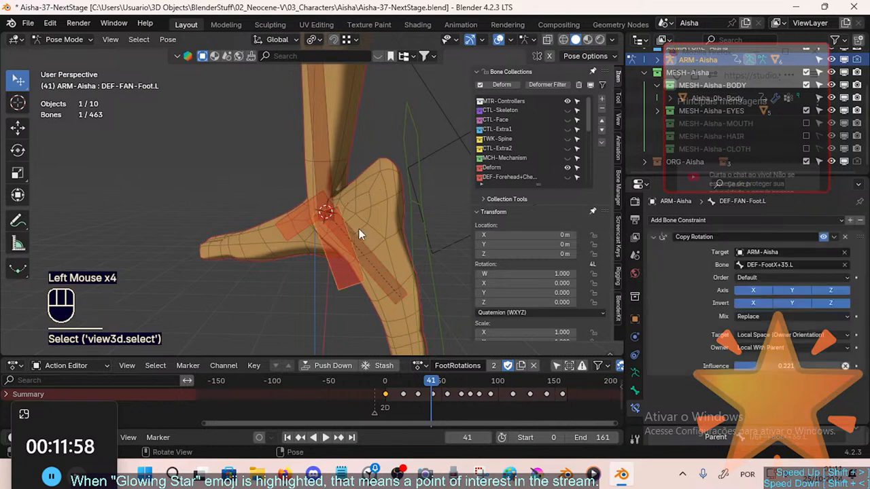
{"action": "key", "text": "ctrl+Tab"}
{"action": "left_click", "coordinate": [353, 259]}
{"action": "left_click", "coordinate": [376, 223], "text": "shift"}
{"action": "left_click", "coordinate": [377, 223], "text": "shift"}
{"action": "key", "text": "ctrl+Tab"}
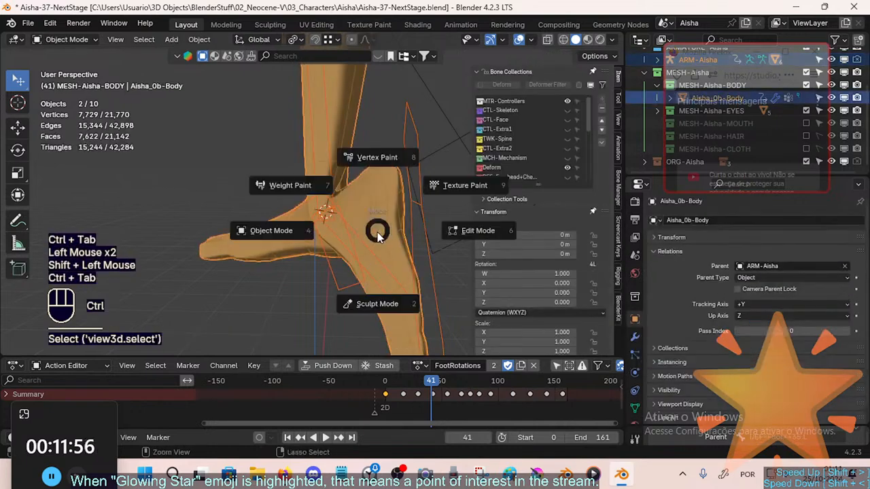
{"action": "left_click", "coordinate": [367, 232], "text": "alt"}
{"action": "middle_click_drag", "start_coordinate": [333, 248], "coordinate": [348, 218]}
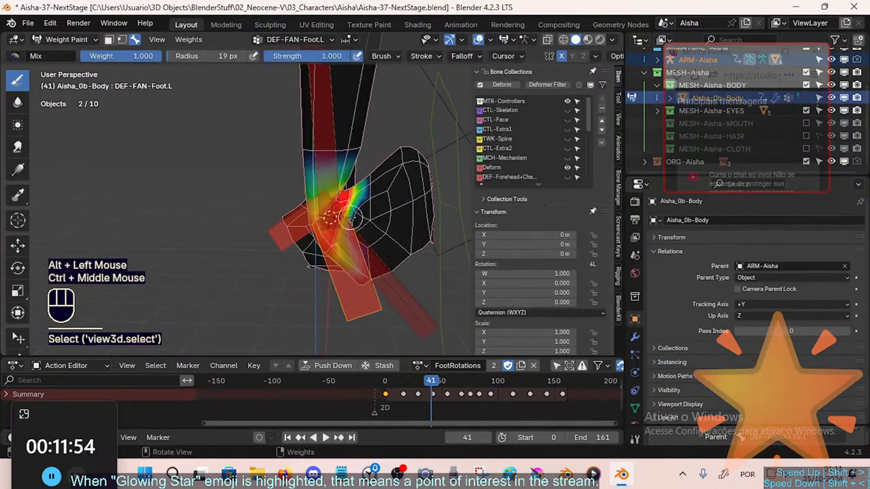
Smooth DEF-FAN-Foot.L's vertex weights with factor 0.230, 3 iterations and Expand/Contract at -1.000.
{"action": "left_click", "coordinate": [188, 39]}
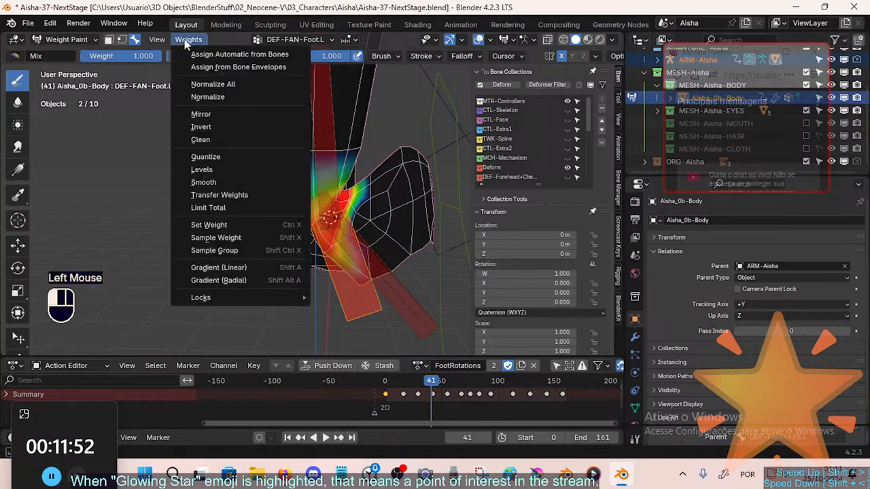
{"action": "left_click", "coordinate": [203, 182]}
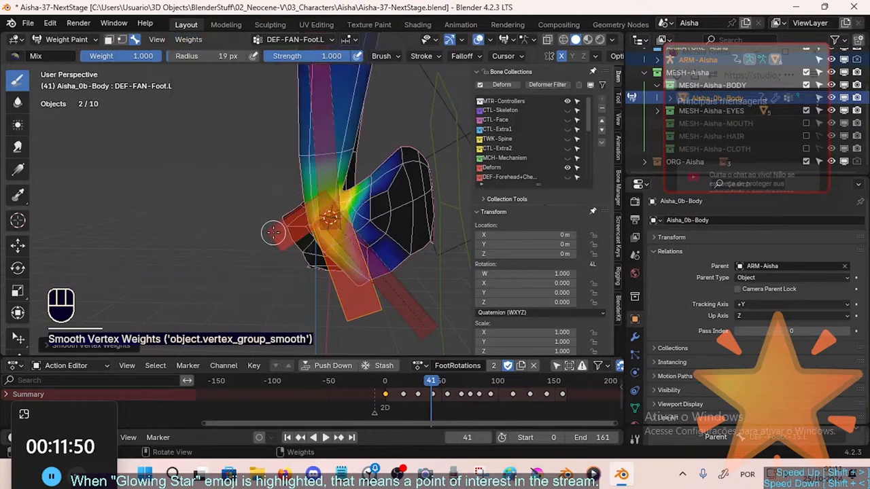
{"action": "left_click", "coordinate": [81, 345]}
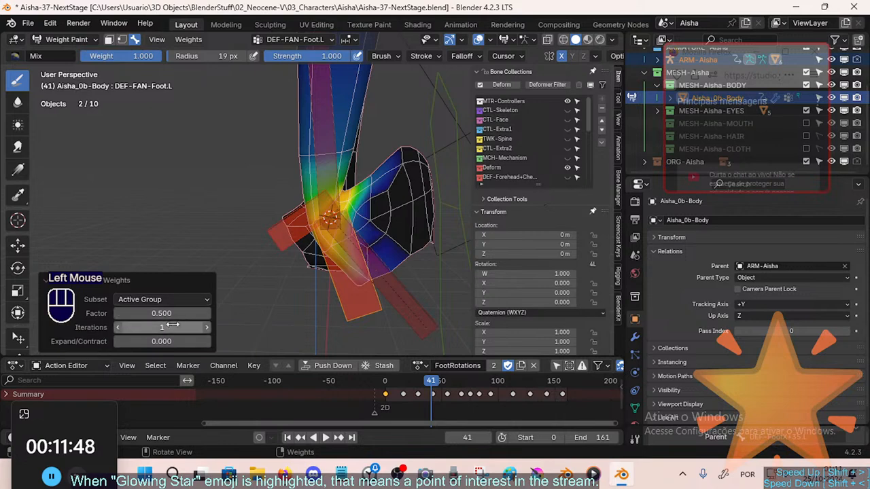
{"action": "left_click", "coordinate": [208, 328]}
{"action": "left_click_drag", "start_coordinate": [167, 341], "coordinate": [76, 345]}
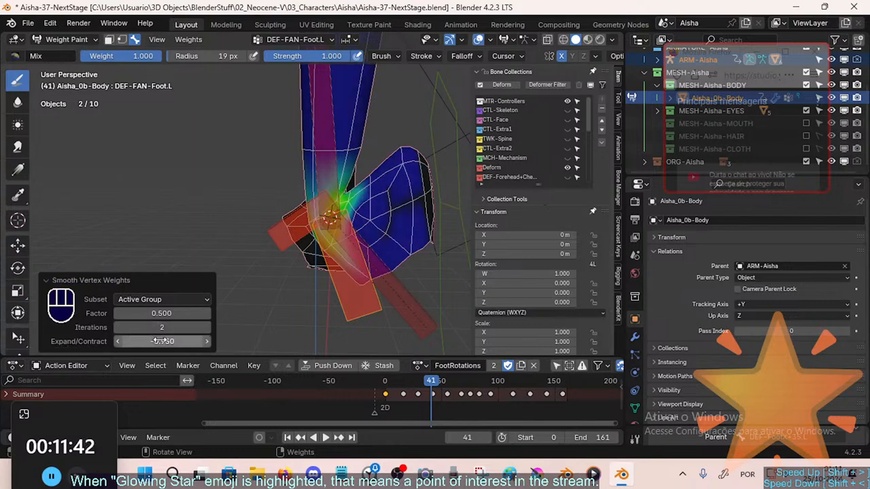
{"action": "left_click_drag", "start_coordinate": [161, 342], "coordinate": [34, 343]}
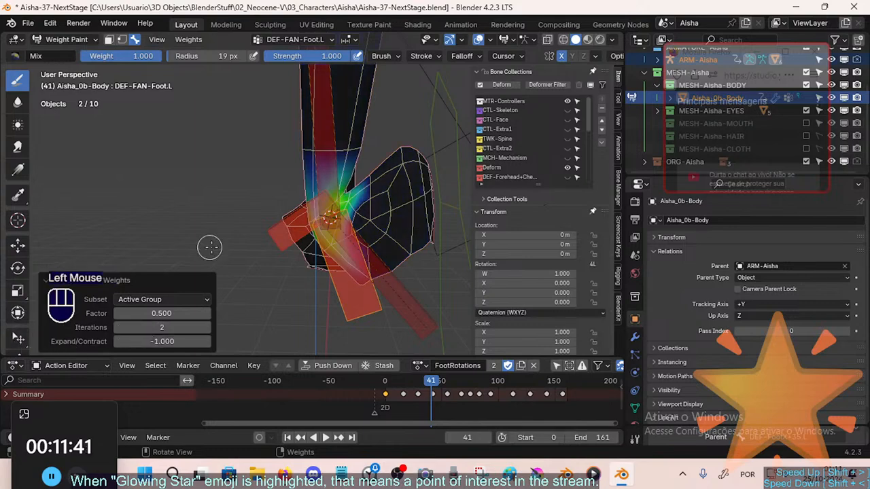
{"action": "left_click", "coordinate": [208, 329]}
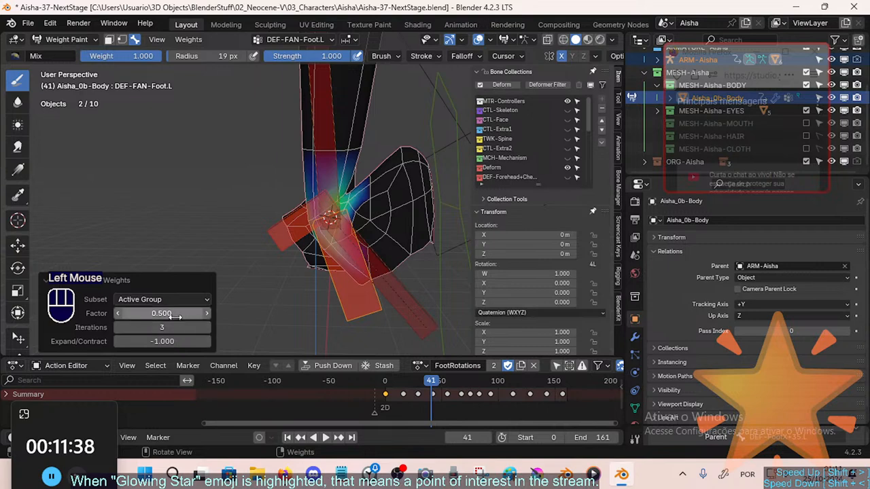
{"action": "left_click_drag", "start_coordinate": [213, 313], "coordinate": [164, 314]}
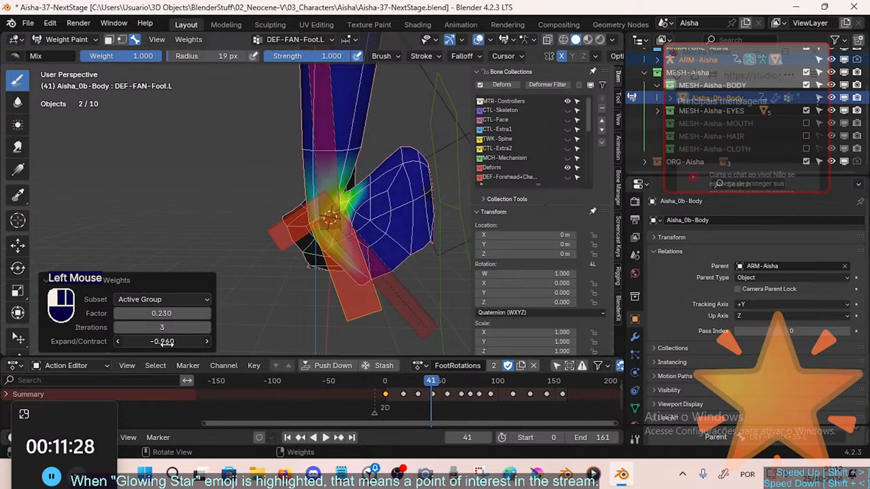
{"action": "left_click_drag", "start_coordinate": [156, 342], "coordinate": [145, 332]}
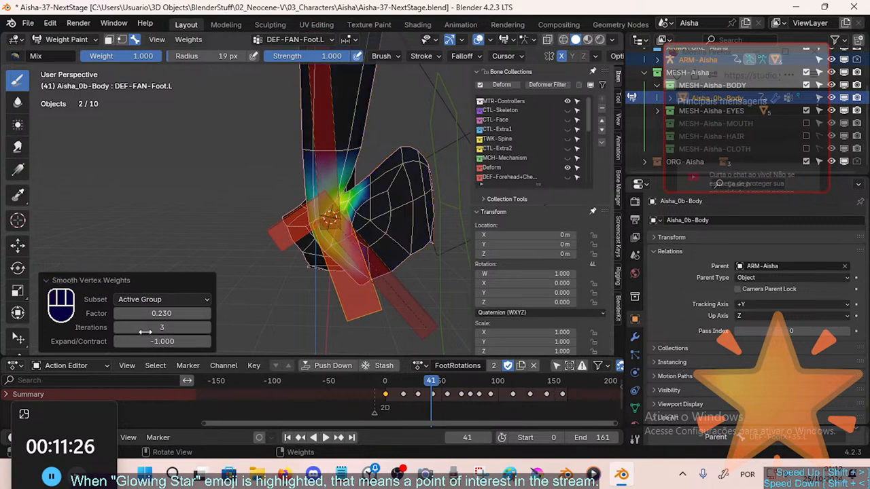
Blur the DEF-FAN-Foot.L weights around the left lower leg just above the ankle.
{"action": "left_click", "coordinate": [17, 103]}
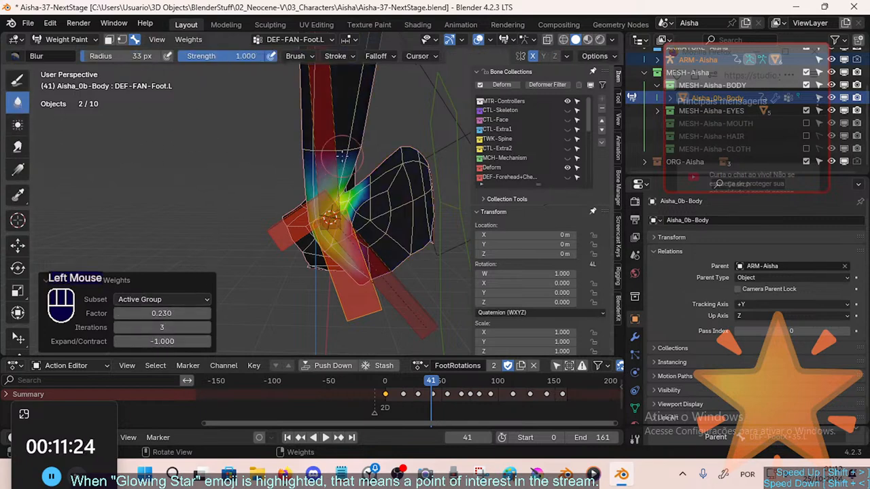
{"action": "mouse_move", "coordinate": [342, 156]}
{"action": "left_mouse_down"}
{"action": "mouse_move", "coordinate": [326, 148]}
{"action": "mouse_move", "coordinate": [357, 161]}
{"action": "left_mouse_up"}
{"action": "mouse_move", "coordinate": [357, 160]}
{"action": "middle_mouse_down"}
{"action": "mouse_move", "coordinate": [310, 160]}
{"action": "mouse_move", "coordinate": [340, 154]}
{"action": "middle_mouse_up"}
{"action": "left_click_drag", "start_coordinate": [328, 122], "coordinate": [327, 166]}
{"action": "middle_click_drag", "start_coordinate": [319, 163], "coordinate": [353, 156]}
{"action": "middle_click_drag", "start_coordinate": [285, 153], "coordinate": [309, 150]}
{"action": "left_click_drag", "start_coordinate": [309, 149], "coordinate": [338, 150]}
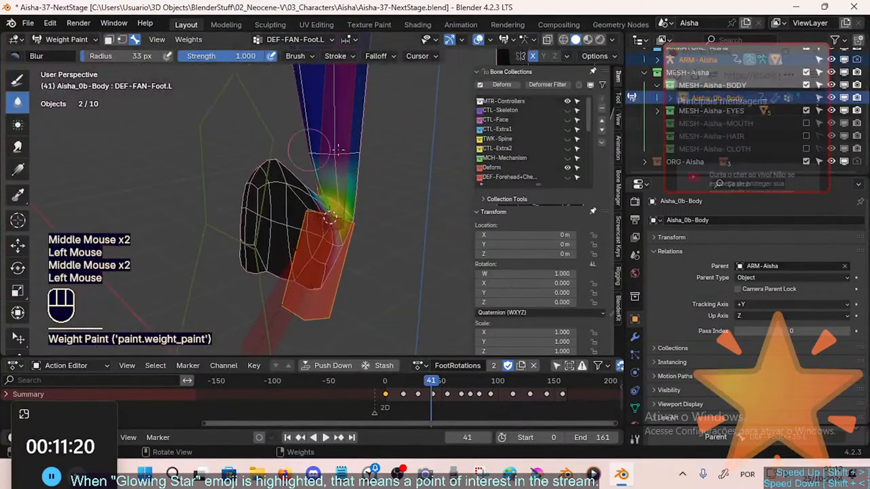
{"action": "middle_click_drag", "start_coordinate": [345, 157], "coordinate": [330, 215]}
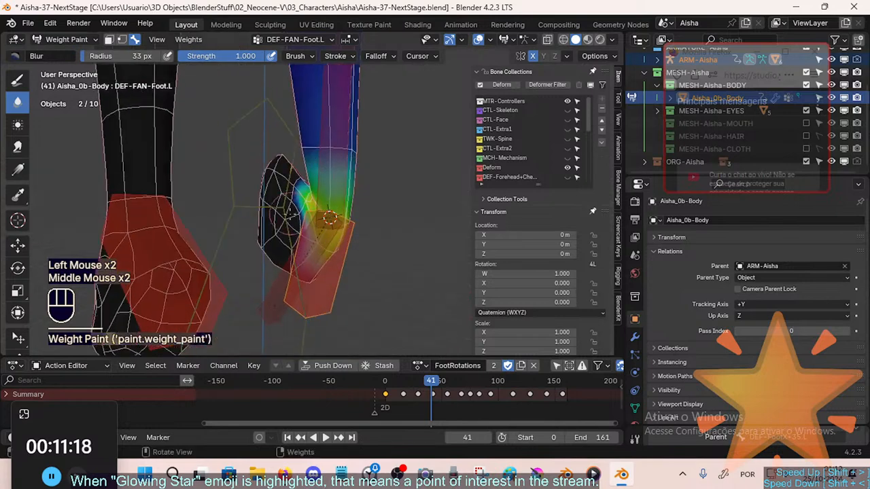
Set the Blur brush radius to 35 px and soften the weights across the back of the left heel.
{"action": "key", "text": "f"}
{"action": "left_click", "coordinate": [329, 217]}
{"action": "left_click", "coordinate": [329, 218]}
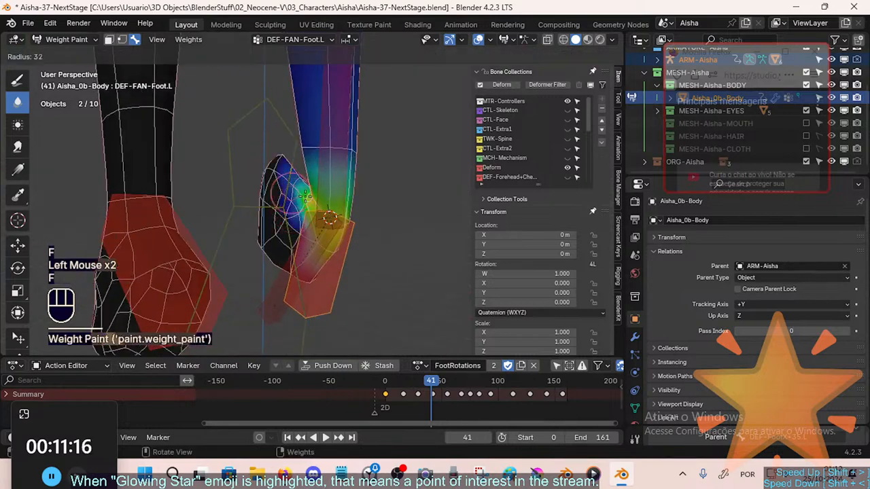
{"action": "key", "text": "f"}
{"action": "left_click", "coordinate": [329, 218]}
{"action": "left_click_drag", "start_coordinate": [285, 231], "coordinate": [282, 230]}
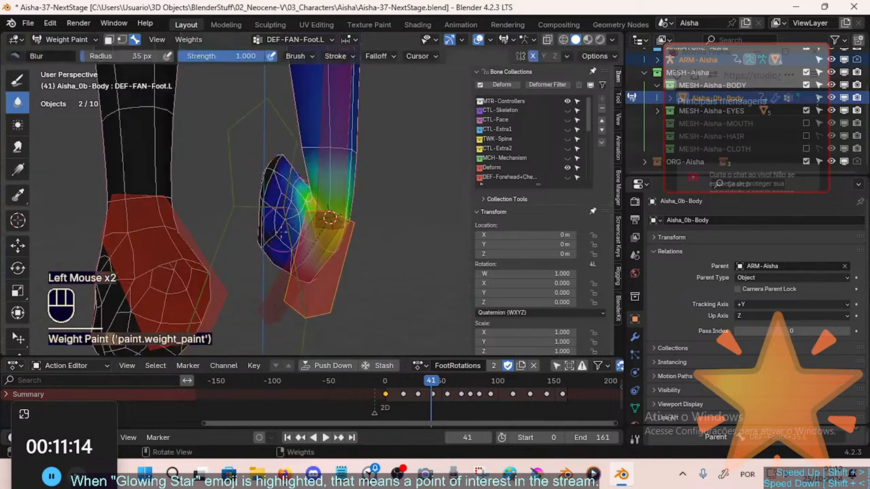
{"action": "left_click", "coordinate": [282, 231]}
Blur the weights around the left heel, the sides of the ankle and the lower calf.
{"action": "mouse_move", "coordinate": [282, 231]}
{"action": "middle_mouse_down"}
{"action": "mouse_move", "coordinate": [300, 252]}
{"action": "mouse_move", "coordinate": [299, 241]}
{"action": "mouse_move", "coordinate": [366, 260]}
{"action": "mouse_move", "coordinate": [364, 190]}
{"action": "mouse_move", "coordinate": [388, 171]}
{"action": "mouse_move", "coordinate": [332, 87]}
{"action": "middle_mouse_up"}
{"action": "left_click", "coordinate": [293, 249]}
{"action": "left_click", "coordinate": [368, 261]}
{"action": "left_click", "coordinate": [366, 233]}
{"action": "left_click", "coordinate": [372, 197]}
{"action": "left_click", "coordinate": [364, 190]}
{"action": "left_click", "coordinate": [340, 87]}
{"action": "mouse_move", "coordinate": [383, 158]}
{"action": "middle_mouse_down"}
{"action": "mouse_move", "coordinate": [420, 156]}
{"action": "mouse_move", "coordinate": [361, 144]}
{"action": "middle_mouse_up"}
{"action": "left_click", "coordinate": [358, 143]}
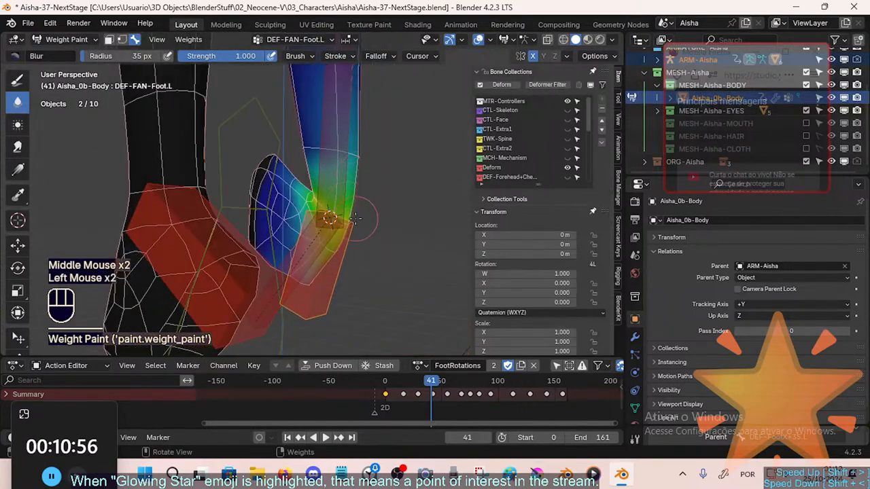
Blur the weights across the left shin along the edge loop just above the ankle.
{"action": "mouse_move", "coordinate": [331, 164]}
{"action": "middle_mouse_down"}
{"action": "mouse_move", "coordinate": [347, 164]}
{"action": "mouse_move", "coordinate": [285, 159]}
{"action": "mouse_move", "coordinate": [320, 178]}
{"action": "middle_mouse_up"}
{"action": "left_click", "coordinate": [336, 163]}
{"action": "left_click", "coordinate": [311, 161]}
{"action": "left_click", "coordinate": [285, 160]}
Switch to the Smear brush and smear the weights along the front of the left shin.
{"action": "left_click", "coordinate": [18, 80]}
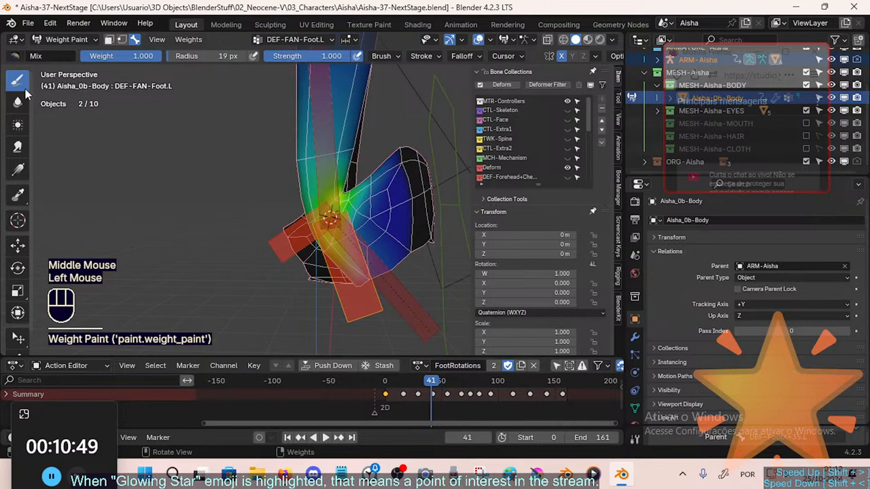
{"action": "left_click", "coordinate": [21, 148]}
{"action": "left_click_drag", "start_coordinate": [301, 142], "coordinate": [303, 107]}
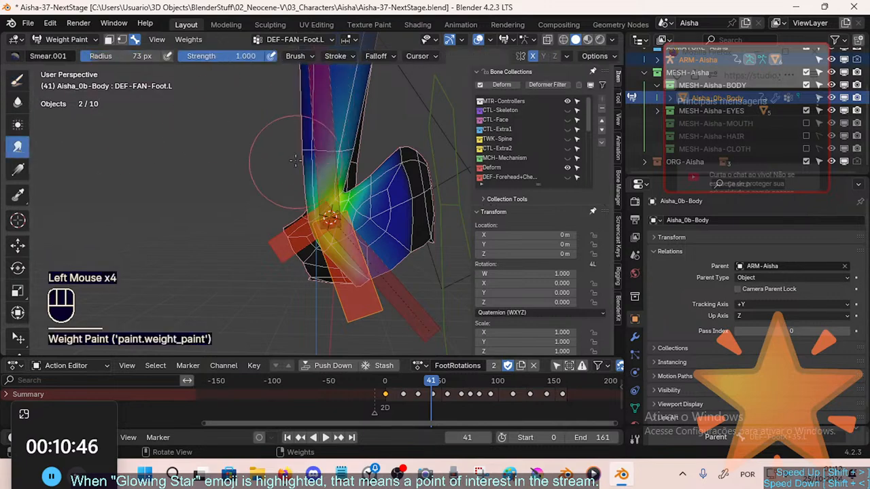
{"action": "middle_click_drag", "start_coordinate": [328, 121], "coordinate": [333, 258], "text": "shift"}
{"action": "middle_click_drag", "start_coordinate": [333, 258], "coordinate": [339, 285]}
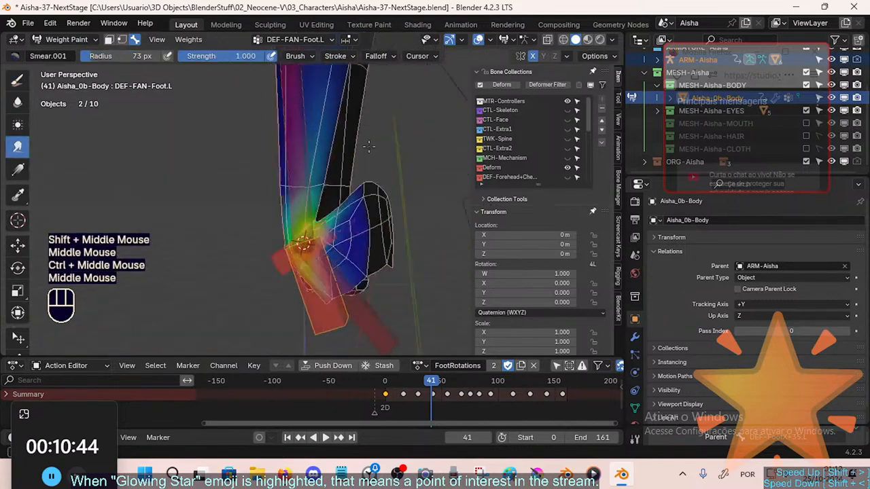
Scrub to frame 46 and smear the weights on the back of the lower leg above the heel, undoing unwanted strokes.
{"action": "mouse_move", "coordinate": [429, 378]}
{"action": "left_mouse_down"}
{"action": "mouse_move", "coordinate": [394, 378]}
{"action": "mouse_move", "coordinate": [434, 373]}
{"action": "left_mouse_up"}
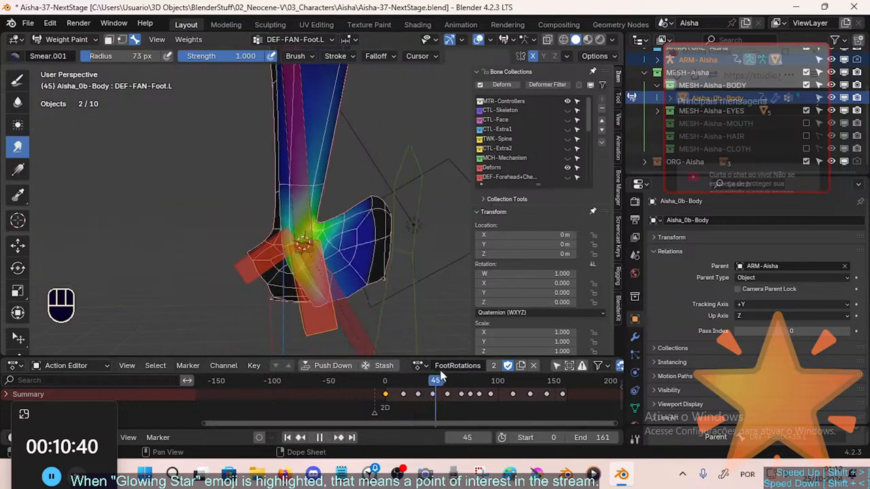
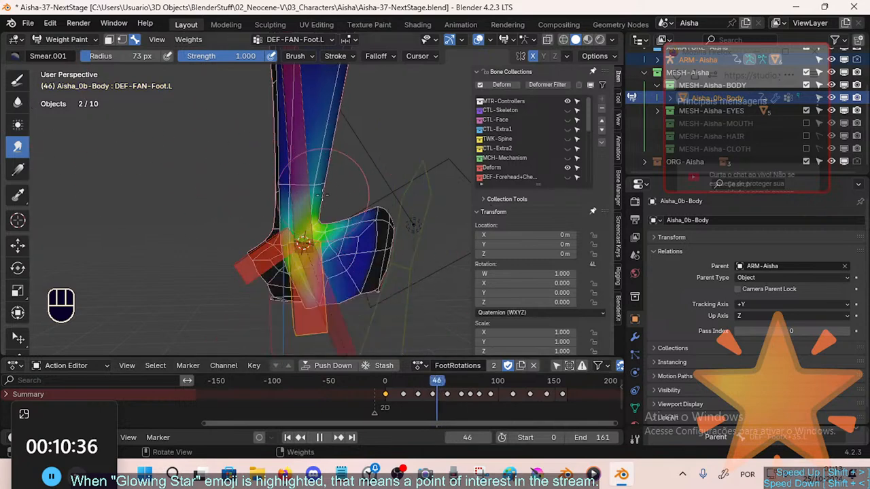
{"action": "key", "text": "ctrl+z"}
{"action": "left_click", "coordinate": [321, 216]}
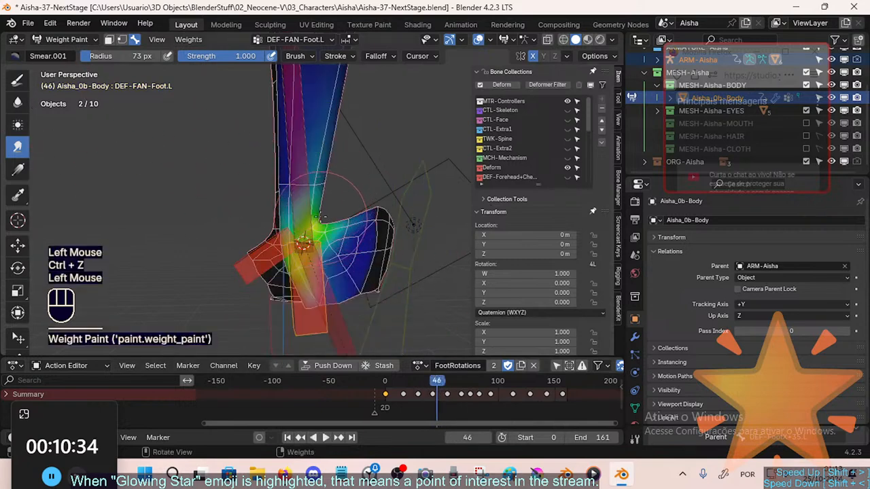
{"action": "left_click", "coordinate": [321, 199]}
{"action": "key", "text": "ctrl+z"}
{"action": "left_click", "coordinate": [321, 196]}
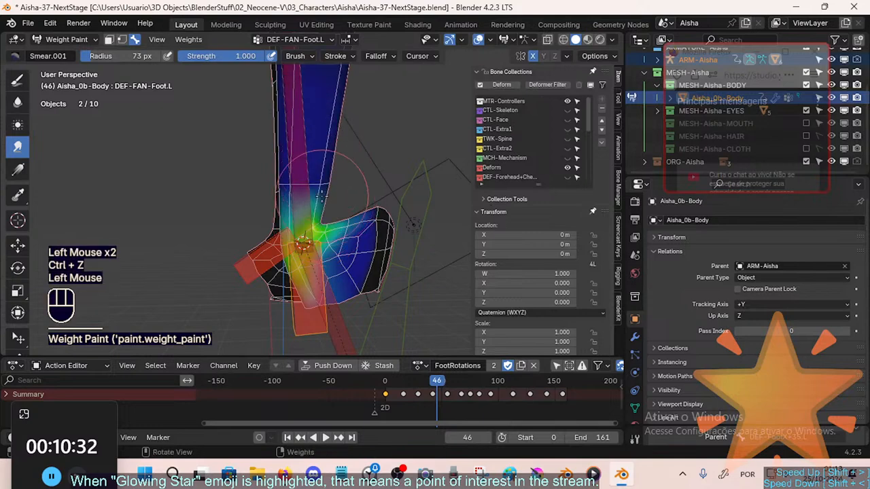
{"action": "key", "text": "ctrl+z"}
{"action": "left_click", "coordinate": [329, 161]}
Scrub to frame 44 and try smearing the weights down the Achilles area into the heel crease, undoing the unwanted stroke.
{"action": "mouse_move", "coordinate": [395, 157]}
{"action": "middle_mouse_down"}
{"action": "mouse_move", "coordinate": [353, 161]}
{"action": "mouse_move", "coordinate": [388, 166]}
{"action": "mouse_move", "coordinate": [401, 177]}
{"action": "mouse_move", "coordinate": [469, 158]}
{"action": "mouse_move", "coordinate": [469, 170]}
{"action": "mouse_move", "coordinate": [272, 170]}
{"action": "middle_mouse_up"}
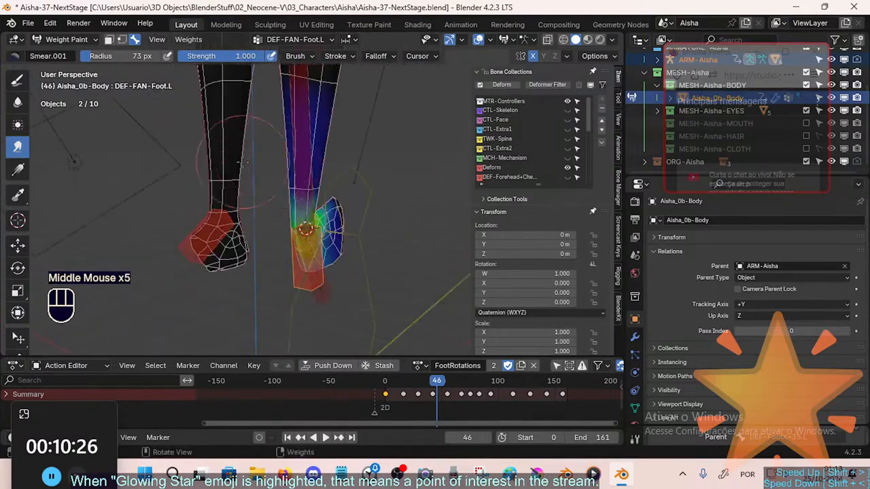
{"action": "middle_click_drag", "start_coordinate": [428, 180], "coordinate": [349, 257]}
{"action": "mouse_move", "coordinate": [435, 381]}
{"action": "left_mouse_down"}
{"action": "mouse_move", "coordinate": [405, 383]}
{"action": "mouse_move", "coordinate": [438, 382]}
{"action": "left_mouse_up"}
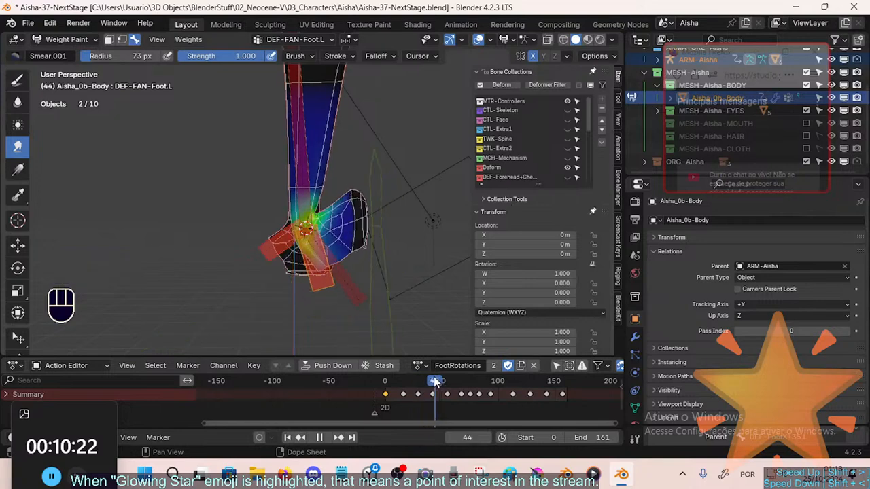
{"action": "middle_click_drag", "start_coordinate": [398, 268], "coordinate": [363, 226], "text": "ctrl"}
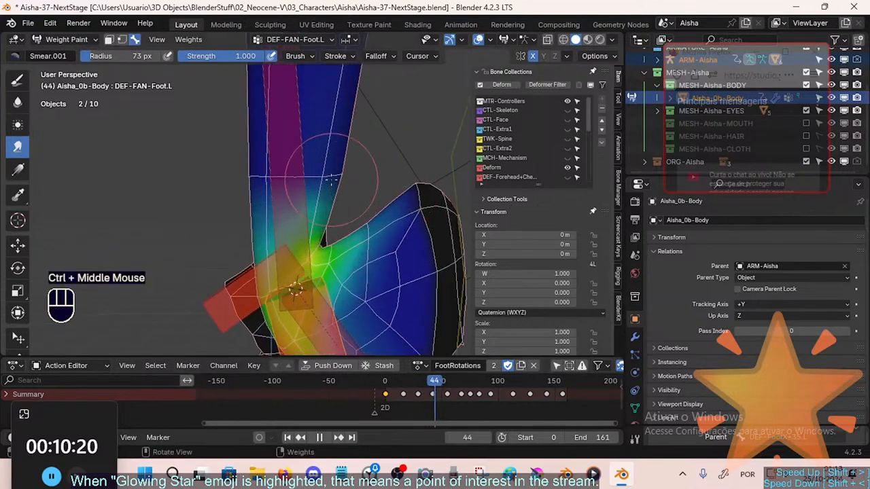
{"action": "mouse_move", "coordinate": [331, 178]}
{"action": "left_mouse_down"}
{"action": "mouse_move", "coordinate": [343, 194]}
{"action": "mouse_move", "coordinate": [328, 188]}
{"action": "mouse_move", "coordinate": [323, 211]}
{"action": "left_mouse_up"}
{"action": "key", "text": "ctrl+z"}
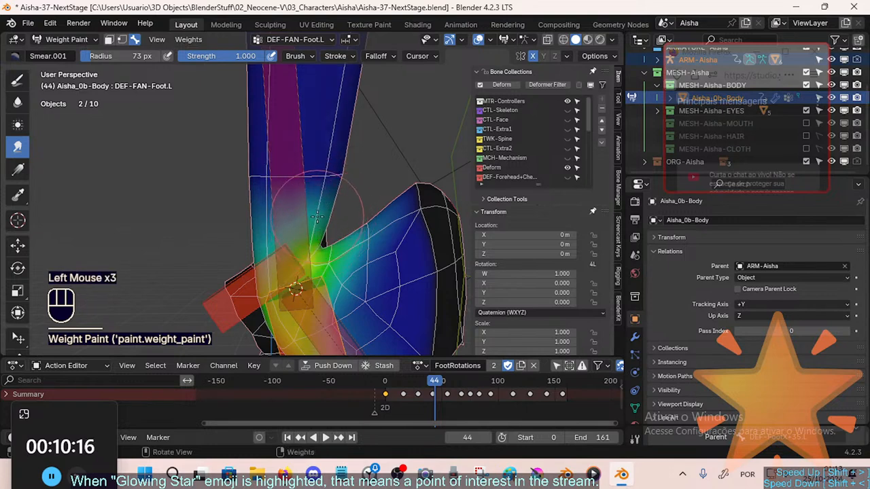
Smear the weights on the upper heel and lower shin beside the ankle crease, undoing unwanted strokes.
{"action": "left_click_drag", "start_coordinate": [392, 225], "coordinate": [362, 232]}
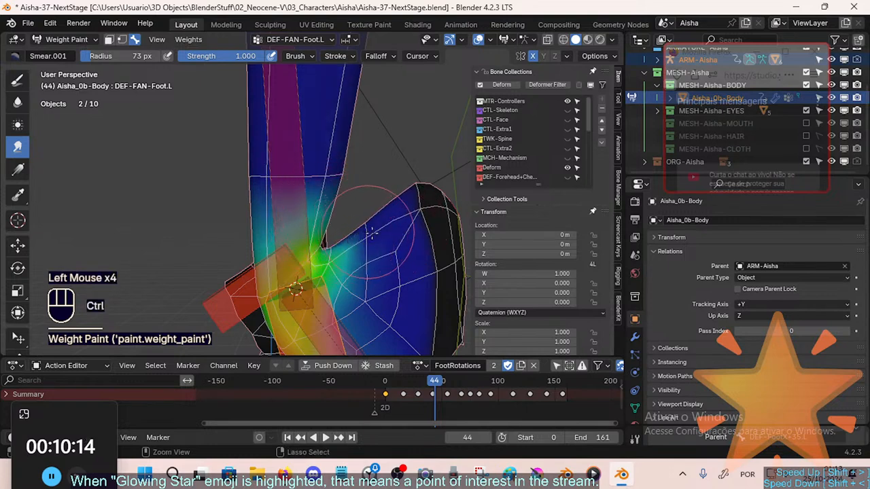
{"action": "key", "text": "ctrl+z"}
{"action": "left_click", "coordinate": [350, 237]}
{"action": "middle_click_drag", "start_coordinate": [353, 238], "coordinate": [365, 241], "text": "ctrl"}
{"action": "middle_click", "coordinate": [364, 238]}
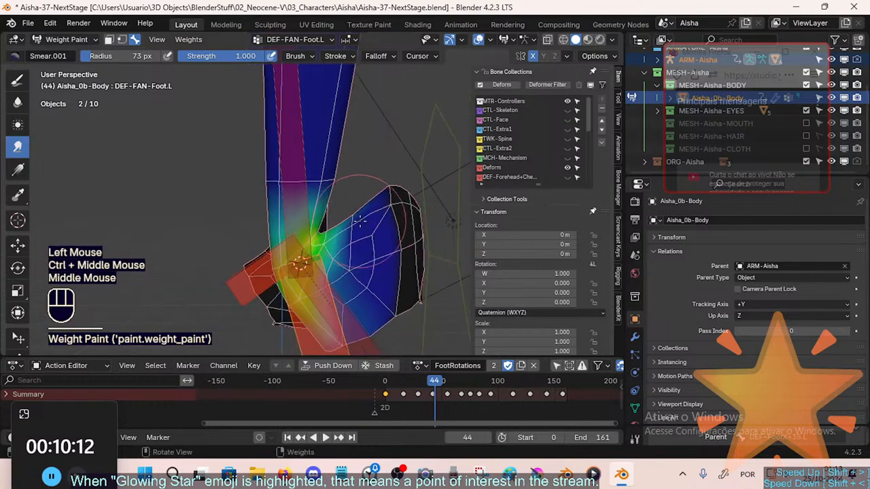
{"action": "middle_click", "coordinate": [358, 231]}
{"action": "key", "text": "ctrl+z"}
{"action": "left_click", "coordinate": [349, 219]}
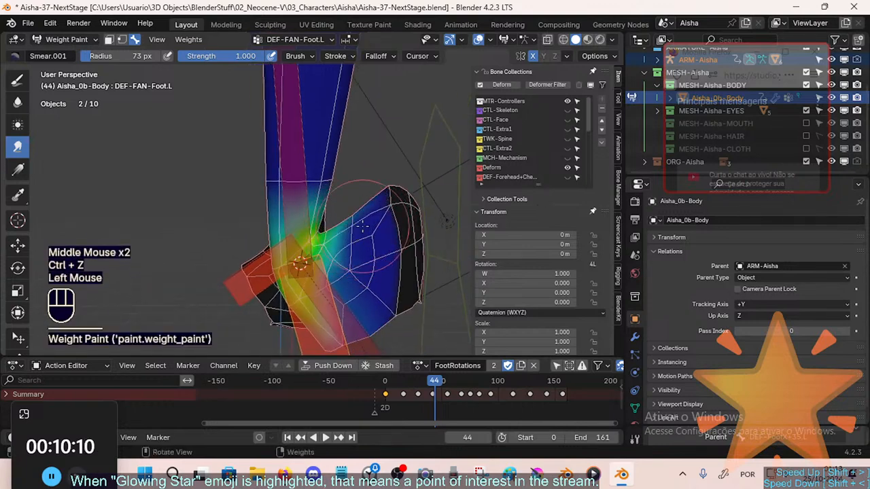
{"action": "middle_click_drag", "start_coordinate": [349, 220], "coordinate": [333, 204]}
{"action": "key", "text": "ctrl+z"}
{"action": "left_click", "coordinate": [306, 175]}
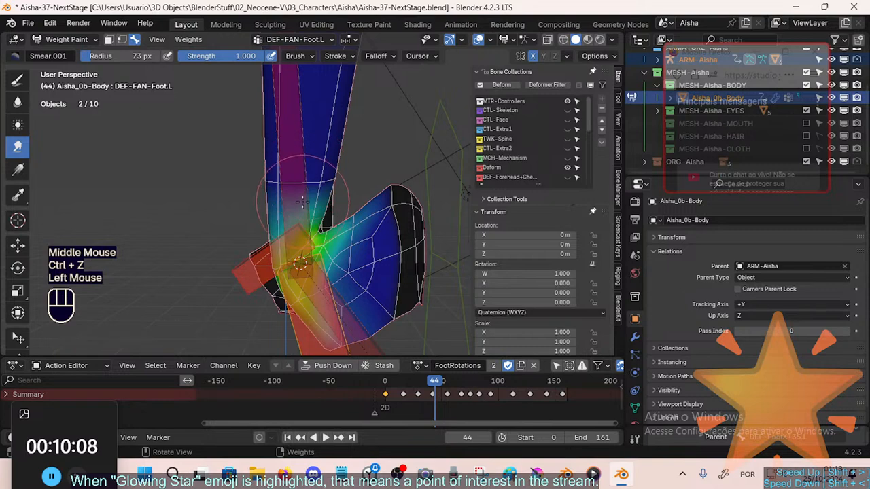
Switch to the Gradient tool, undo a full-weight trial, set the weight to 0 and apply radial gradients over the heel crease.
{"action": "left_click", "coordinate": [18, 170]}
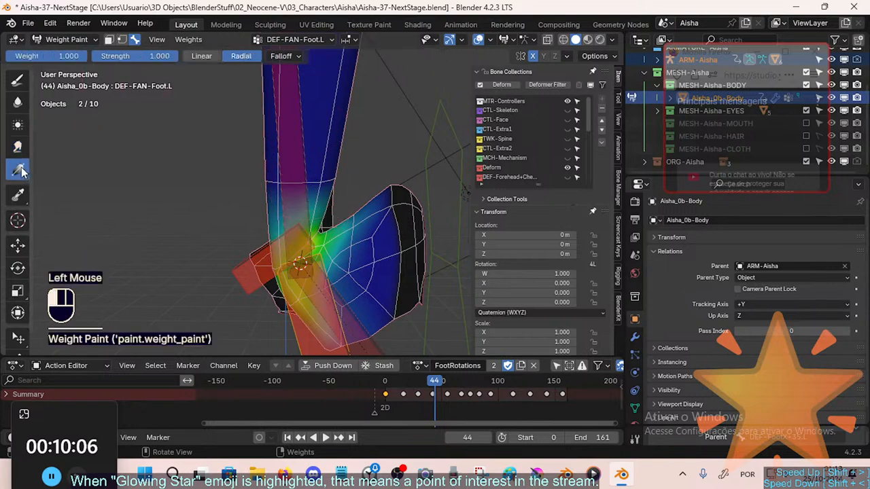
{"action": "left_click_drag", "start_coordinate": [327, 184], "coordinate": [337, 183]}
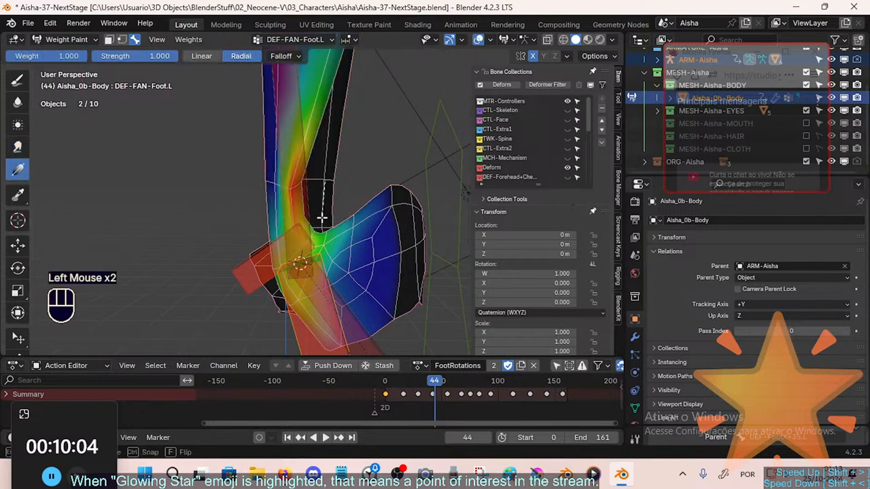
{"action": "key", "text": "ctrl+z"}
{"action": "right_click", "coordinate": [315, 159]}
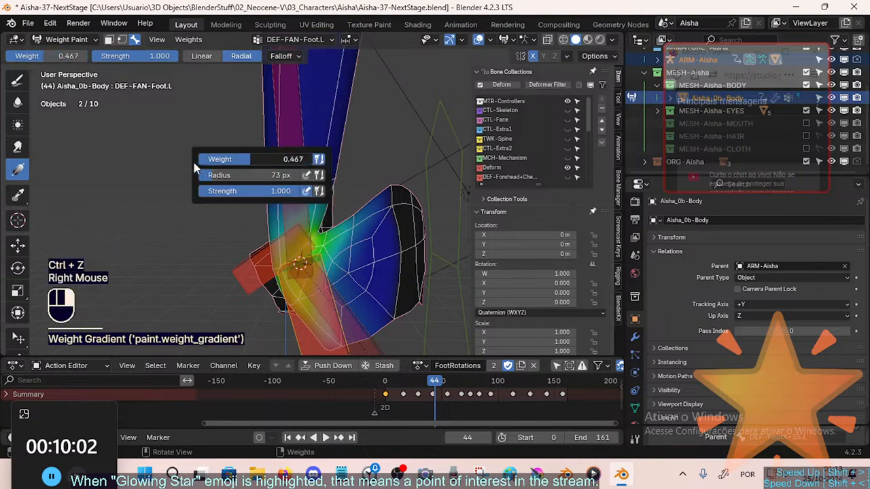
{"action": "left_click_drag", "start_coordinate": [194, 163], "coordinate": [125, 170]}
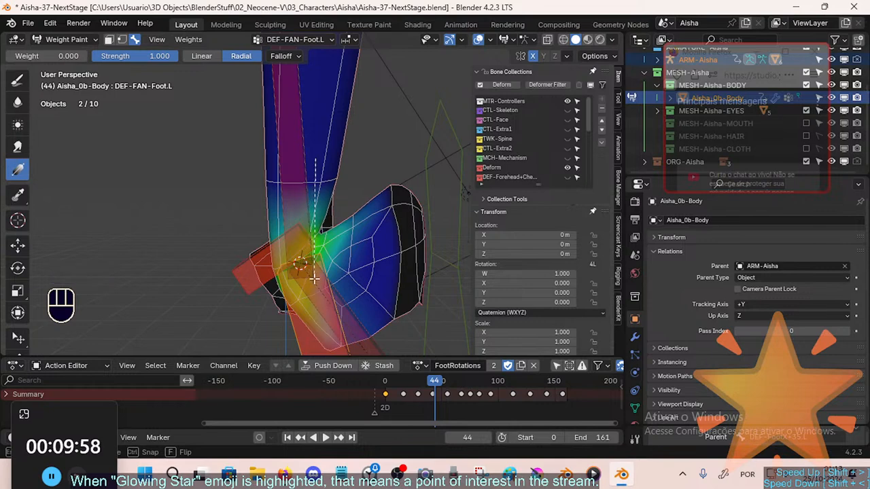
{"action": "left_click_drag", "start_coordinate": [314, 277], "coordinate": [314, 275]}
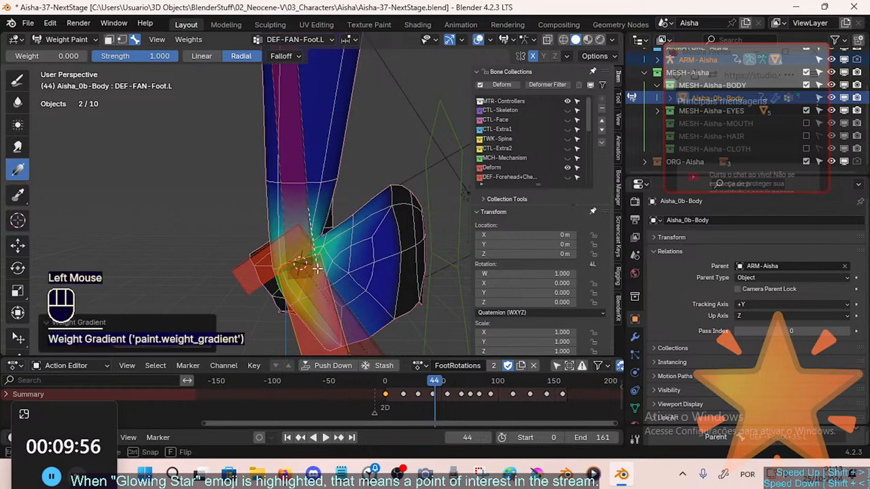
{"action": "middle_click_drag", "start_coordinate": [312, 245], "coordinate": [162, 151]}
Switch to the Blur brush, scrub to frame 30 and blur the weights at the back of the ankle.
{"action": "left_click", "coordinate": [17, 100]}
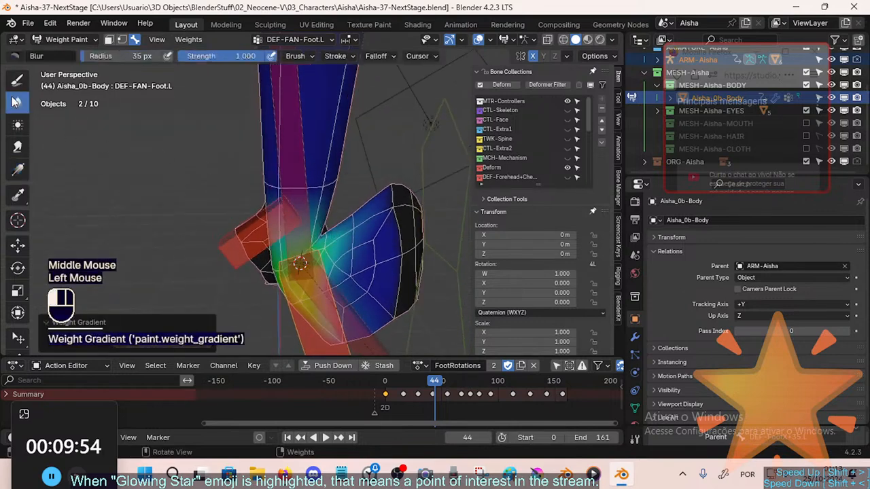
{"action": "mouse_move", "coordinate": [435, 382]}
{"action": "left_mouse_down"}
{"action": "mouse_move", "coordinate": [420, 385]}
{"action": "mouse_move", "coordinate": [424, 369]}
{"action": "mouse_move", "coordinate": [418, 383]}
{"action": "left_mouse_up"}
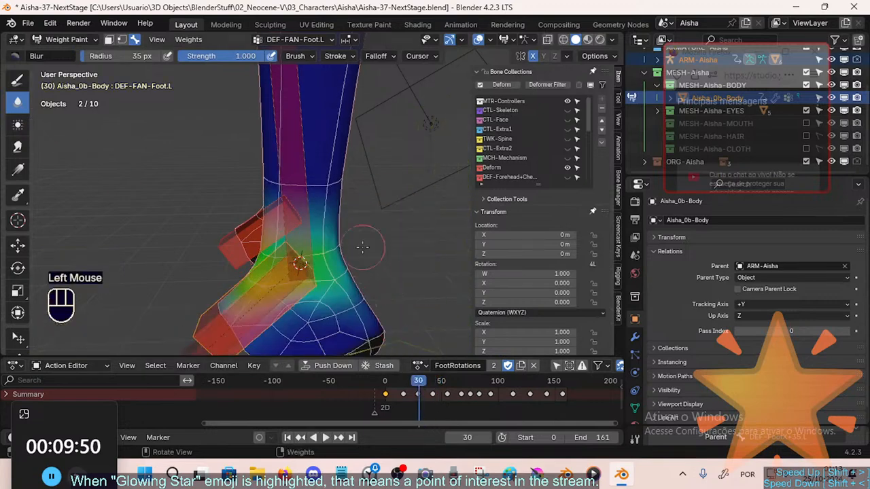
{"action": "mouse_move", "coordinate": [363, 246]}
{"action": "middle_mouse_down"}
{"action": "mouse_move", "coordinate": [325, 259]}
{"action": "mouse_move", "coordinate": [316, 252]}
{"action": "middle_mouse_up"}
{"action": "left_click", "coordinate": [331, 258]}
{"action": "left_click", "coordinate": [325, 259]}
{"action": "left_click", "coordinate": [317, 250]}
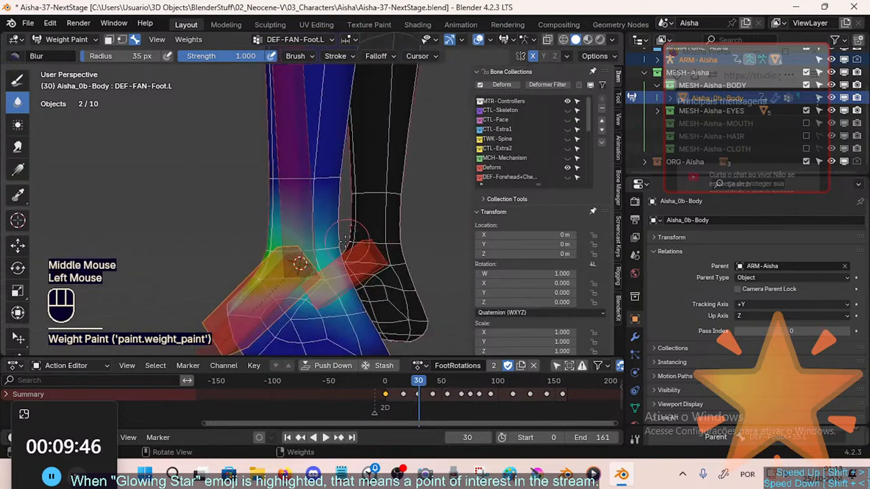
Switch to the Draw brush, sample a weight from the back of the ankle, adjust it to 0.279 and paint around the ankle.
{"action": "left_click", "coordinate": [18, 80]}
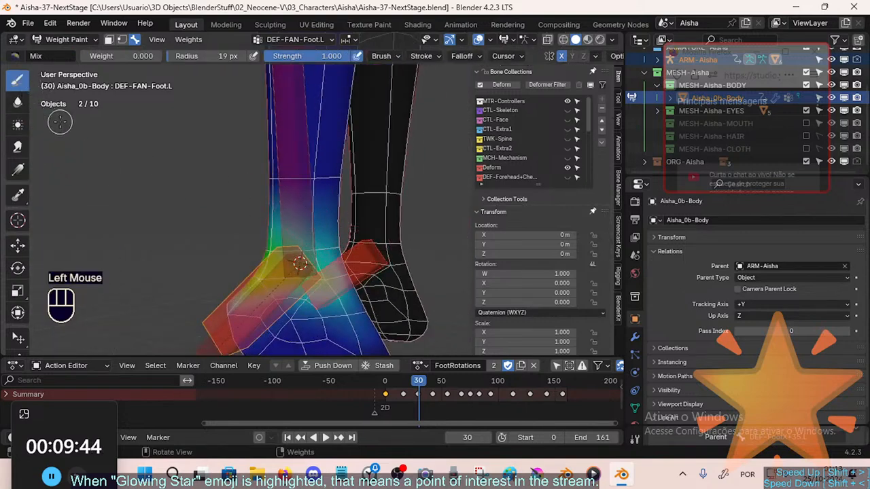
{"action": "key", "text": "shift+x"}
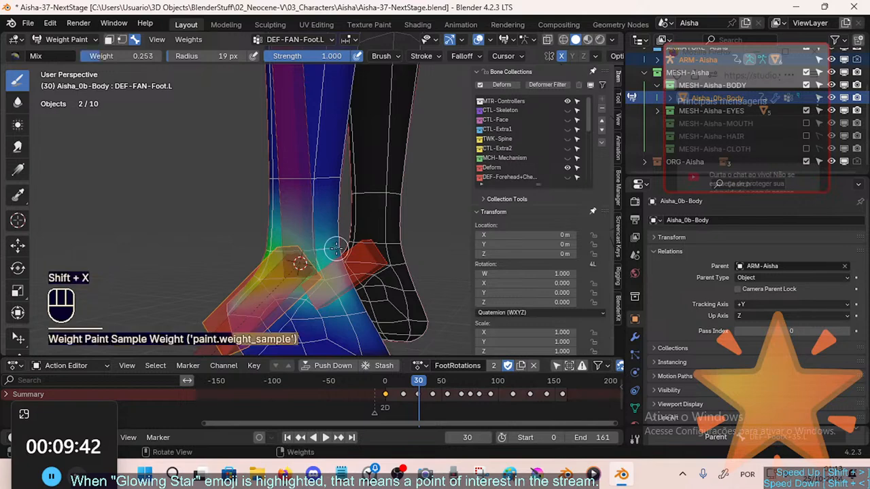
{"action": "key", "text": "ctrl+f"}
{"action": "left_click", "coordinate": [330, 245]}
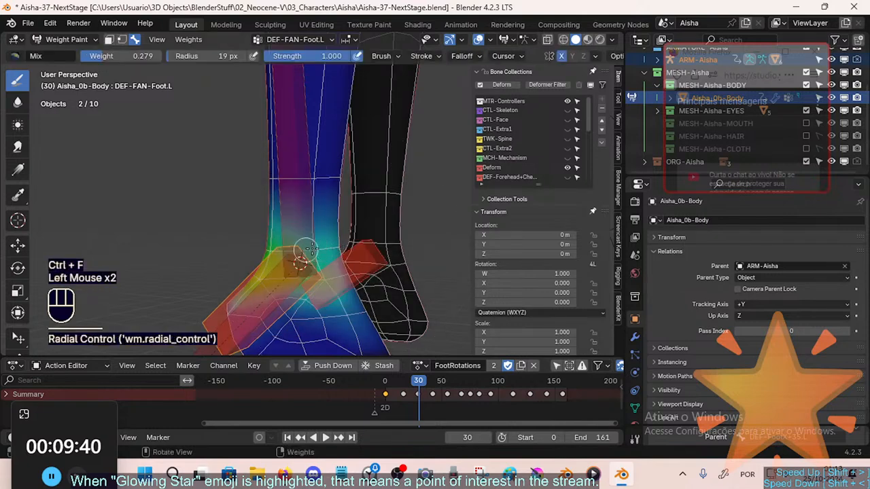
{"action": "middle_click_drag", "start_coordinate": [341, 281], "coordinate": [286, 268]}
{"action": "left_click", "coordinate": [277, 278]}
{"action": "mouse_move", "coordinate": [342, 254]}
{"action": "middle_mouse_down"}
{"action": "mouse_move", "coordinate": [285, 271]}
{"action": "mouse_move", "coordinate": [364, 285]}
{"action": "middle_mouse_up"}
{"action": "left_click", "coordinate": [292, 264]}
{"action": "middle_click_drag", "start_coordinate": [291, 265], "coordinate": [231, 269]}
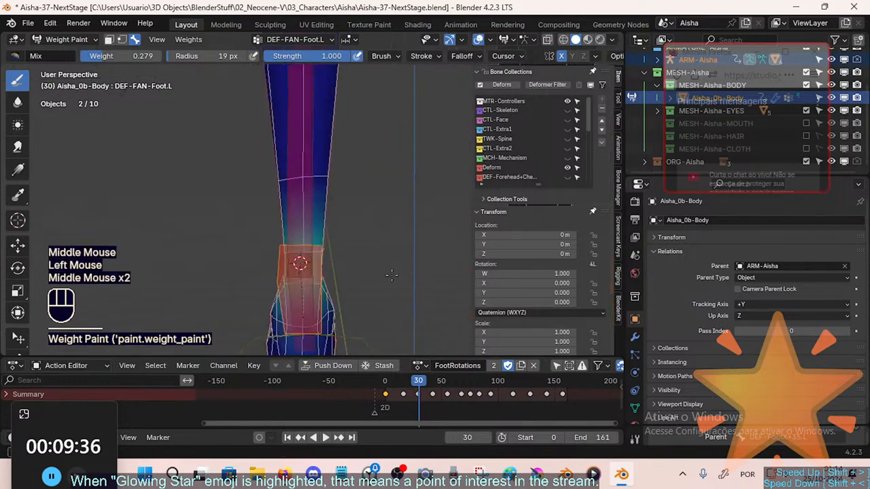
Scrub through the heel-crease pose to frame 37 and raise the Draw brush weight to 0.824.
{"action": "middle_click_drag", "start_coordinate": [442, 299], "coordinate": [365, 301]}
{"action": "left_click_drag", "start_coordinate": [414, 384], "coordinate": [429, 381]}
{"action": "middle_click_drag", "start_coordinate": [408, 320], "coordinate": [368, 300]}
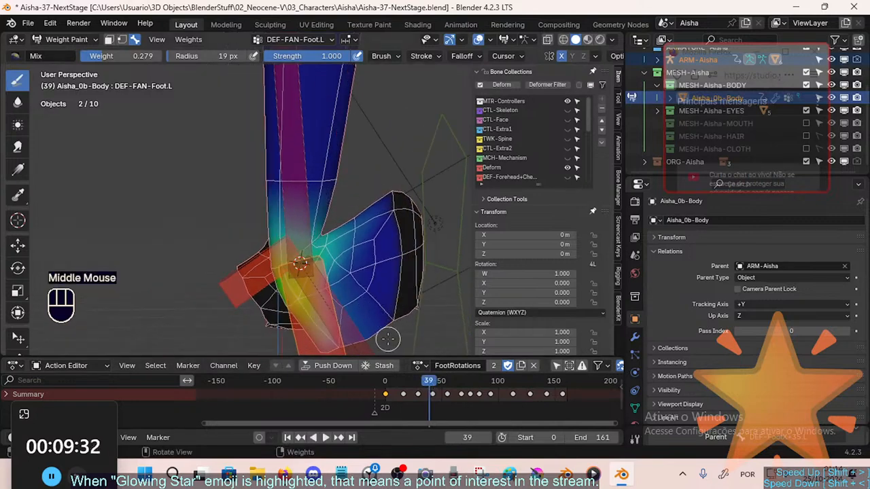
{"action": "left_click_drag", "start_coordinate": [434, 380], "coordinate": [426, 384]}
{"action": "mouse_move", "coordinate": [375, 280]}
{"action": "middle_mouse_down"}
{"action": "mouse_move", "coordinate": [328, 242]}
{"action": "mouse_move", "coordinate": [356, 245]}
{"action": "middle_mouse_up"}
{"action": "left_click", "coordinate": [323, 236]}
{"action": "key", "text": "ctrl+f"}
{"action": "left_click", "coordinate": [340, 245]}
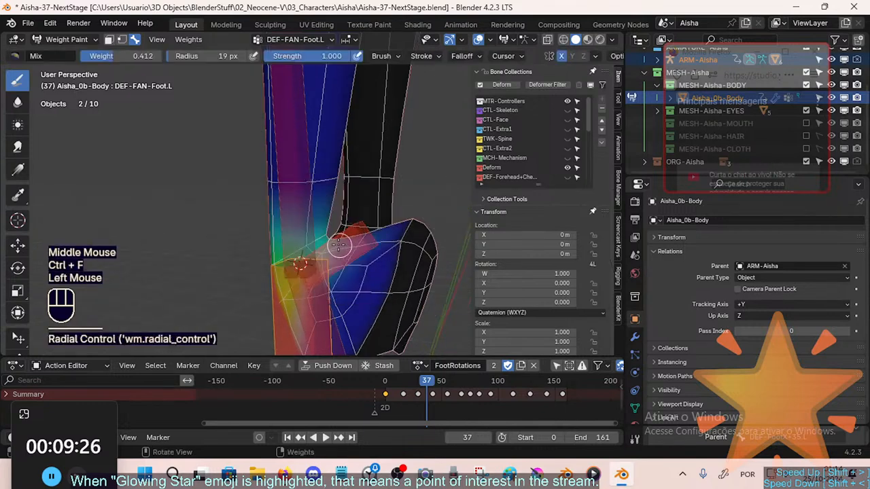
{"action": "key", "text": "ctrl+f"}
{"action": "left_click", "coordinate": [375, 252]}
Try painting the 0.824 weight onto the heel crease at frame 40, undoing the strokes.
{"action": "mouse_move", "coordinate": [425, 384]}
{"action": "left_mouse_down"}
{"action": "mouse_move", "coordinate": [414, 384]}
{"action": "mouse_move", "coordinate": [425, 384]}
{"action": "left_mouse_up"}
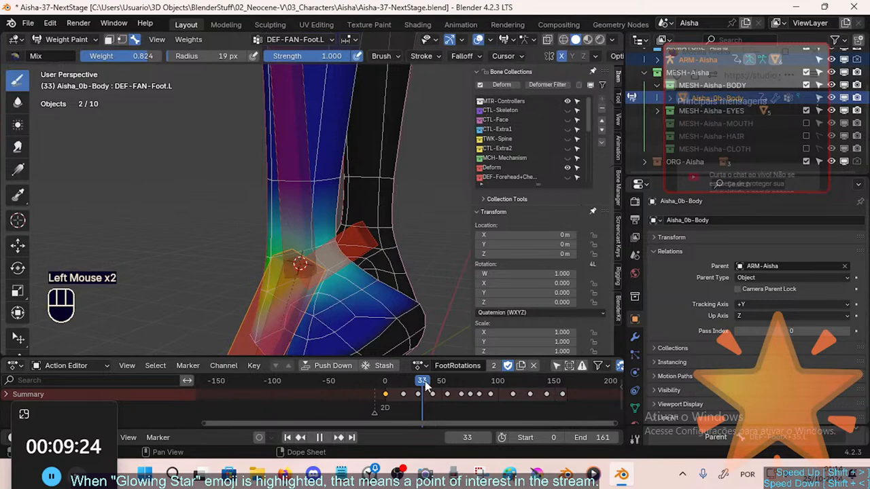
{"action": "middle_click_drag", "start_coordinate": [331, 241], "coordinate": [327, 246]}
{"action": "left_click", "coordinate": [328, 243]}
{"action": "key", "text": "ctrl+z"}
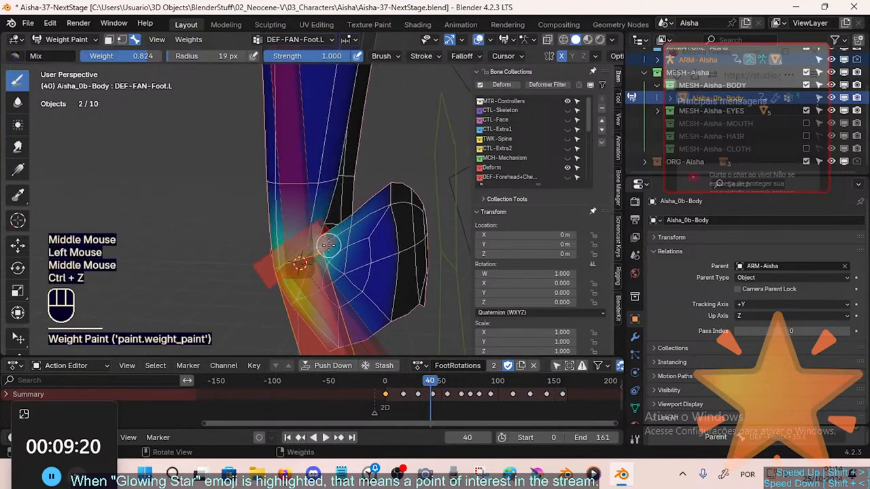
{"action": "left_click", "coordinate": [330, 233]}
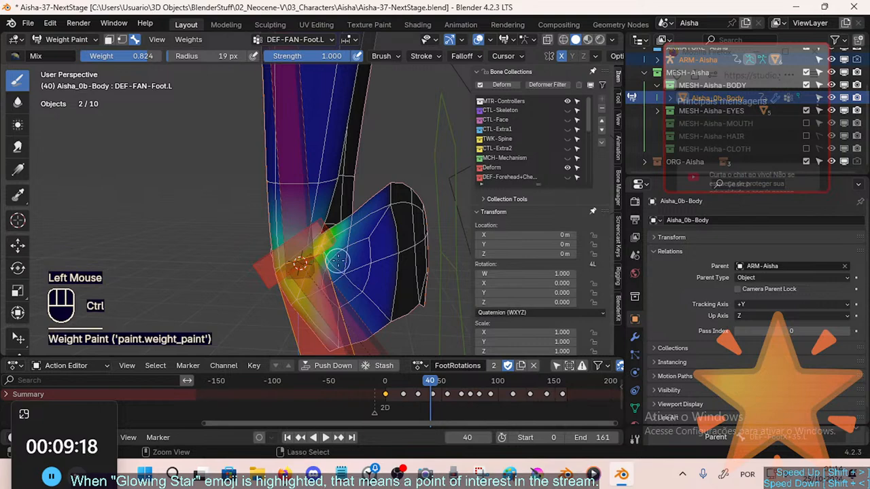
{"action": "key", "text": "ctrl+z"}
Scrub to frame 36 and paint the heel crease with a weight of 0.824.
{"action": "left_click", "coordinate": [428, 383]}
{"action": "left_click_drag", "start_coordinate": [428, 384], "coordinate": [424, 382]}
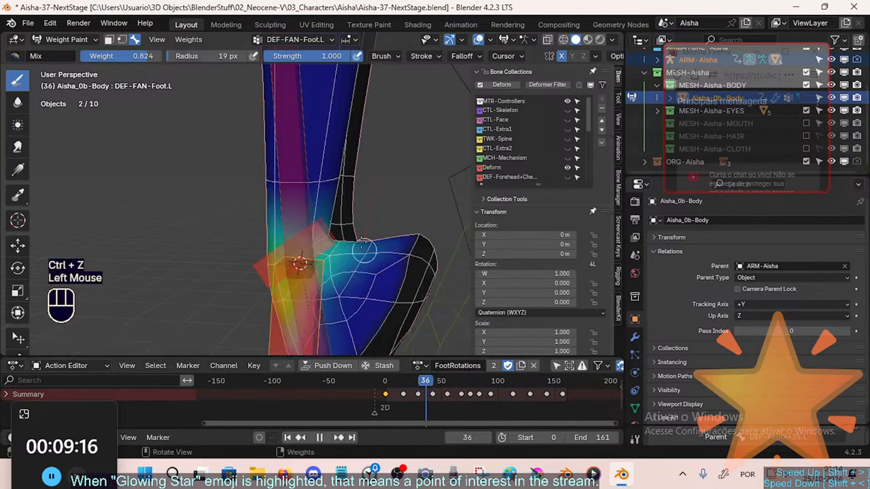
{"action": "mouse_move", "coordinate": [331, 258]}
{"action": "middle_mouse_down"}
{"action": "mouse_move", "coordinate": [297, 261]}
{"action": "mouse_move", "coordinate": [343, 253]}
{"action": "mouse_move", "coordinate": [303, 262]}
{"action": "mouse_move", "coordinate": [197, 241]}
{"action": "mouse_move", "coordinate": [261, 269]}
{"action": "middle_mouse_up"}
{"action": "left_click", "coordinate": [343, 253]}
{"action": "left_click_drag", "start_coordinate": [261, 269], "coordinate": [270, 257]}
{"action": "mouse_move", "coordinate": [270, 257]}
{"action": "middle_mouse_down"}
{"action": "mouse_move", "coordinate": [307, 248]}
{"action": "mouse_move", "coordinate": [448, 297]}
{"action": "mouse_move", "coordinate": [404, 372]}
{"action": "middle_mouse_up"}
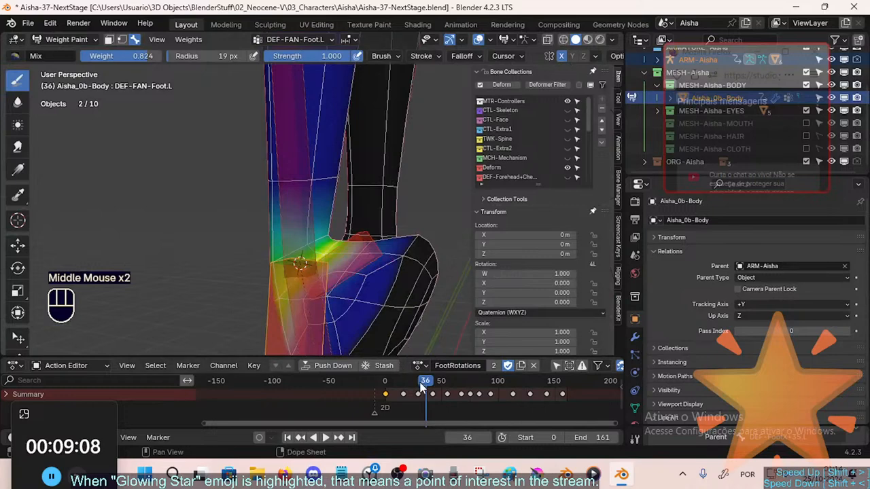
Scrub to frame 39, switch to the Blur brush and blur the painted weights between the crease and the heel.
{"action": "mouse_move", "coordinate": [421, 386]}
{"action": "left_mouse_down"}
{"action": "mouse_move", "coordinate": [412, 384]}
{"action": "mouse_move", "coordinate": [430, 383]}
{"action": "left_mouse_up"}
{"action": "middle_click_drag", "start_coordinate": [435, 285], "coordinate": [429, 391]}
{"action": "left_click_drag", "start_coordinate": [429, 384], "coordinate": [429, 383]}
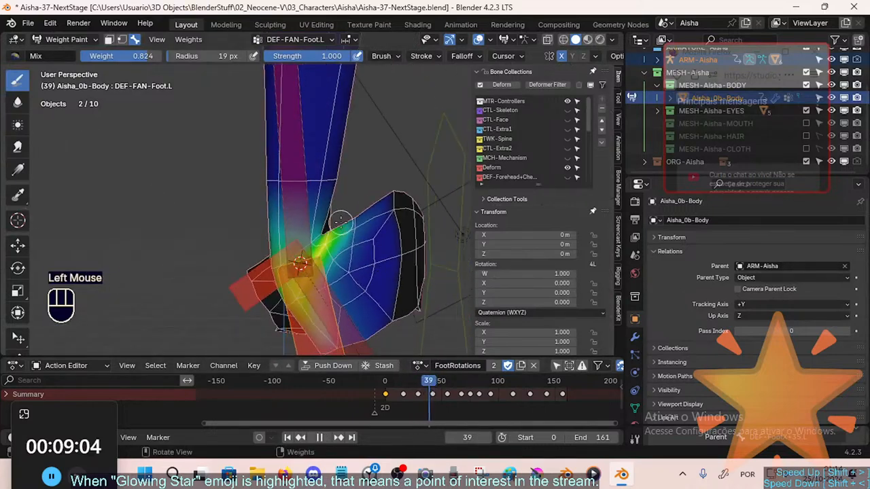
{"action": "middle_click_drag", "start_coordinate": [340, 222], "coordinate": [237, 175]}
{"action": "left_click", "coordinate": [20, 109]}
{"action": "left_click", "coordinate": [18, 104]}
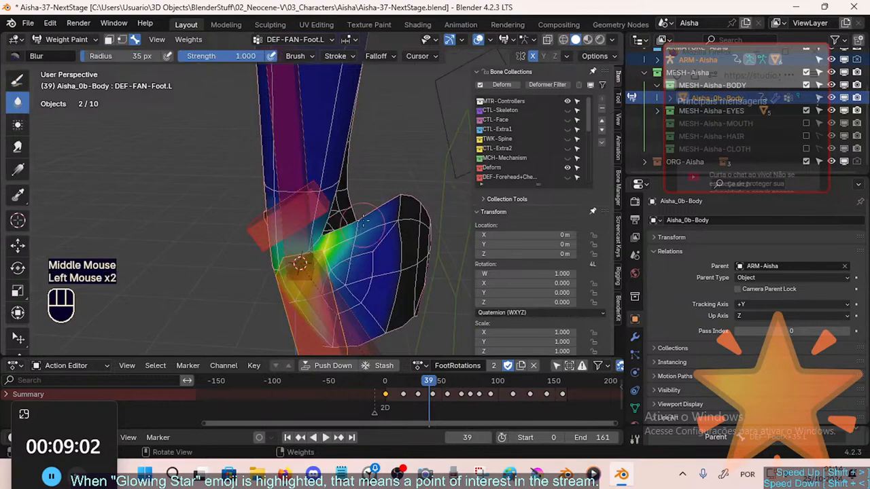
{"action": "middle_click_drag", "start_coordinate": [357, 214], "coordinate": [343, 222]}
{"action": "left_click", "coordinate": [351, 245]}
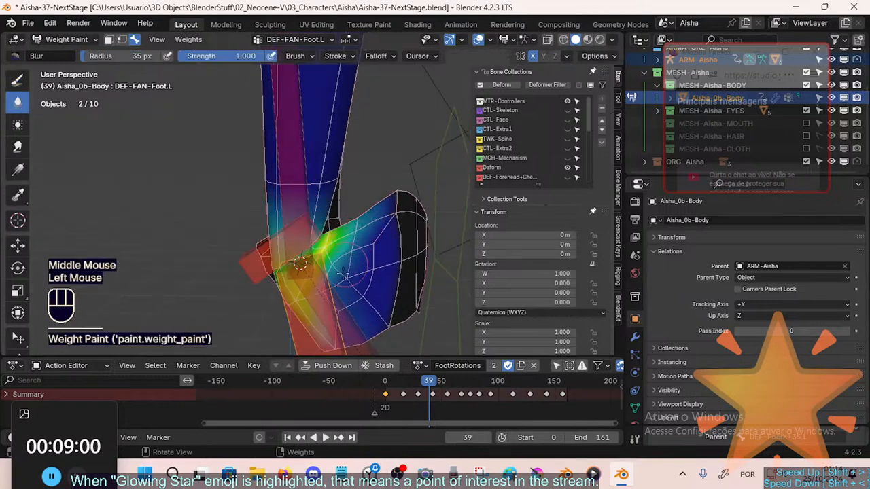
Blur the weights on the opposite side of the heel crease, undoing an unwanted stroke.
{"action": "mouse_move", "coordinate": [403, 243]}
{"action": "middle_mouse_down"}
{"action": "mouse_move", "coordinate": [180, 233]}
{"action": "mouse_move", "coordinate": [255, 274]}
{"action": "mouse_move", "coordinate": [268, 261]}
{"action": "mouse_move", "coordinate": [248, 228]}
{"action": "middle_mouse_up"}
{"action": "left_click", "coordinate": [255, 275]}
{"action": "key", "text": "ctrl+z"}
{"action": "left_click", "coordinate": [249, 228]}
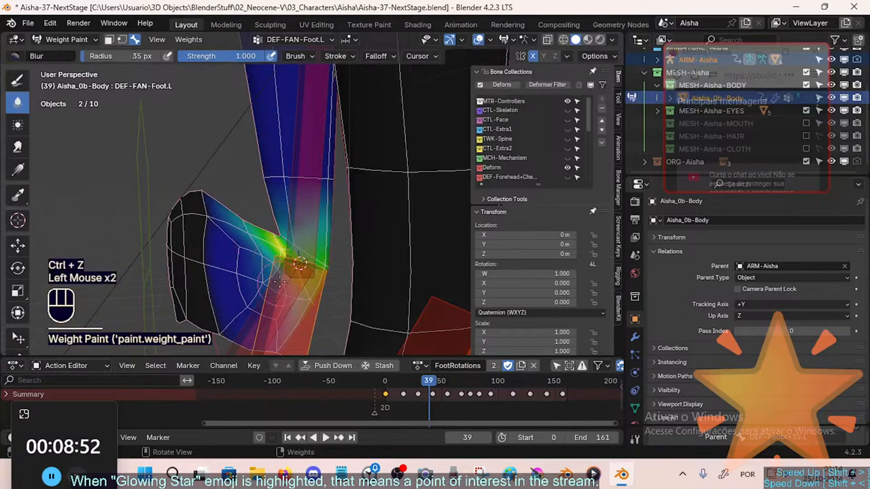
{"action": "middle_click_drag", "start_coordinate": [278, 282], "coordinate": [299, 272]}
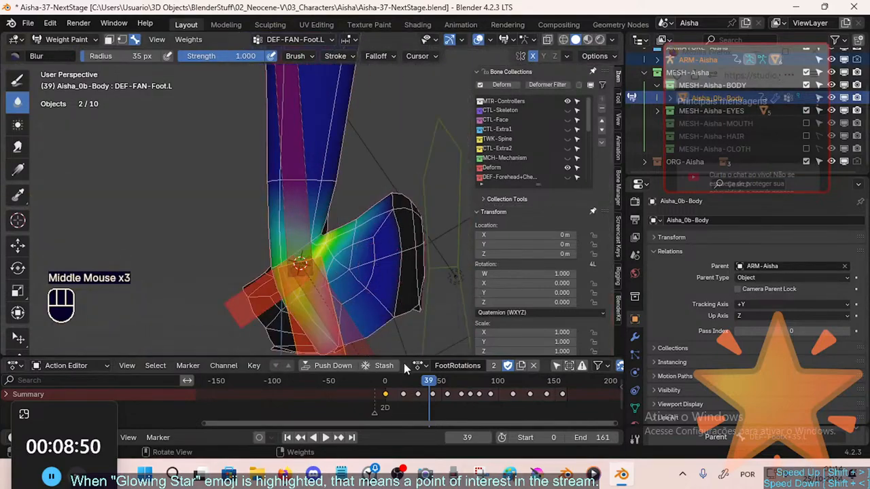
Scrub to frame 32, reduce the Blur brush radius to 20 px and blur the back of the ankle above the heel.
{"action": "left_click_drag", "start_coordinate": [428, 389], "coordinate": [421, 389]}
{"action": "middle_click_drag", "start_coordinate": [360, 227], "coordinate": [340, 235]}
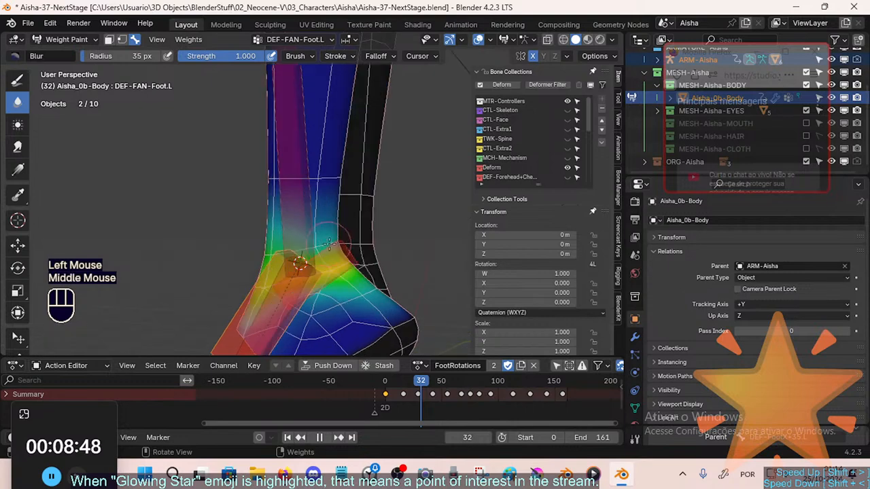
{"action": "left_click", "coordinate": [329, 241]}
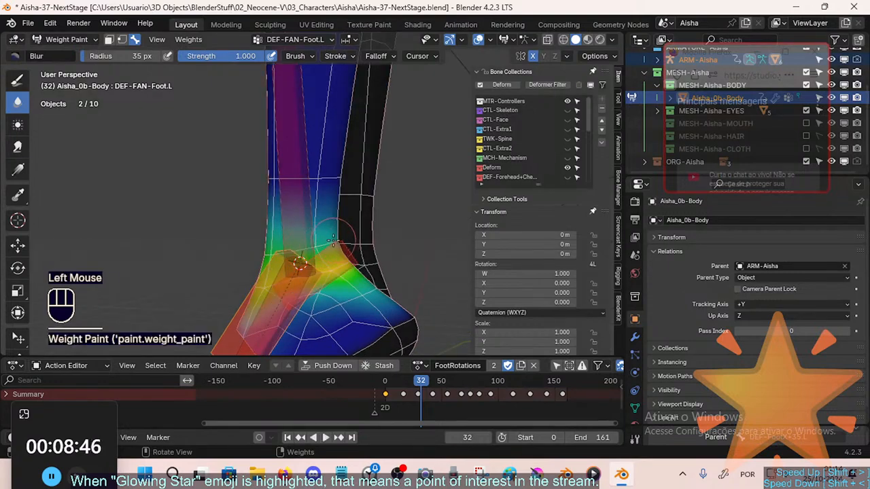
{"action": "key", "text": "shift+f"}
{"action": "left_click", "coordinate": [383, 231]}
{"action": "key", "text": "f"}
{"action": "left_click", "coordinate": [337, 243]}
{"action": "left_click", "coordinate": [337, 243]}
{"action": "mouse_move", "coordinate": [335, 240]}
{"action": "middle_mouse_down"}
{"action": "mouse_move", "coordinate": [299, 239]}
{"action": "mouse_move", "coordinate": [420, 271]}
{"action": "mouse_move", "coordinate": [448, 293]}
{"action": "middle_mouse_up"}
{"action": "left_click", "coordinate": [299, 240]}
Scrub to frame 42 and blur the weights along the folded heel crease.
{"action": "left_click_drag", "start_coordinate": [419, 382], "coordinate": [434, 383]}
{"action": "middle_click_drag", "start_coordinate": [388, 299], "coordinate": [404, 304]}
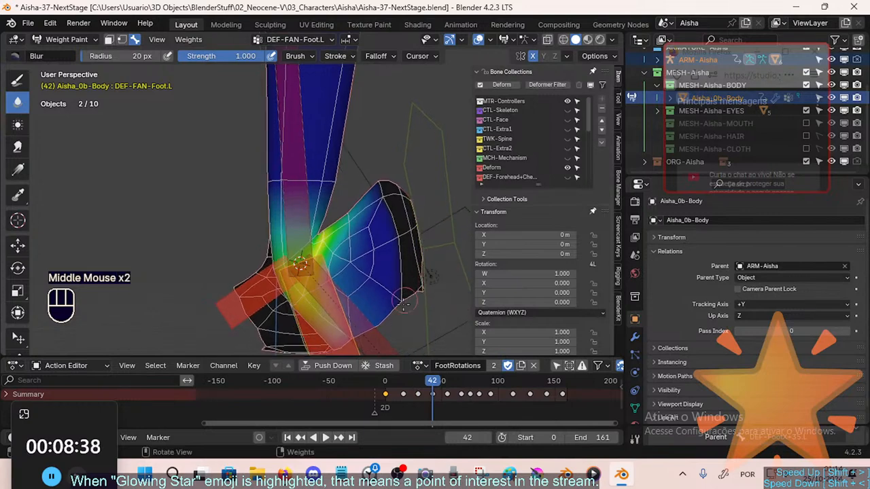
{"action": "left_click_drag", "start_coordinate": [345, 216], "coordinate": [364, 235]}
Scrub to frame 34, blur the weights around the back of the ankle and check the pose at frame 42.
{"action": "left_click_drag", "start_coordinate": [432, 384], "coordinate": [423, 382]}
{"action": "mouse_move", "coordinate": [406, 276]}
{"action": "middle_mouse_down"}
{"action": "mouse_move", "coordinate": [320, 285]}
{"action": "mouse_move", "coordinate": [297, 257]}
{"action": "mouse_move", "coordinate": [306, 272]}
{"action": "mouse_move", "coordinate": [401, 307]}
{"action": "middle_mouse_up"}
{"action": "left_click", "coordinate": [300, 263]}
{"action": "left_click", "coordinate": [300, 263]}
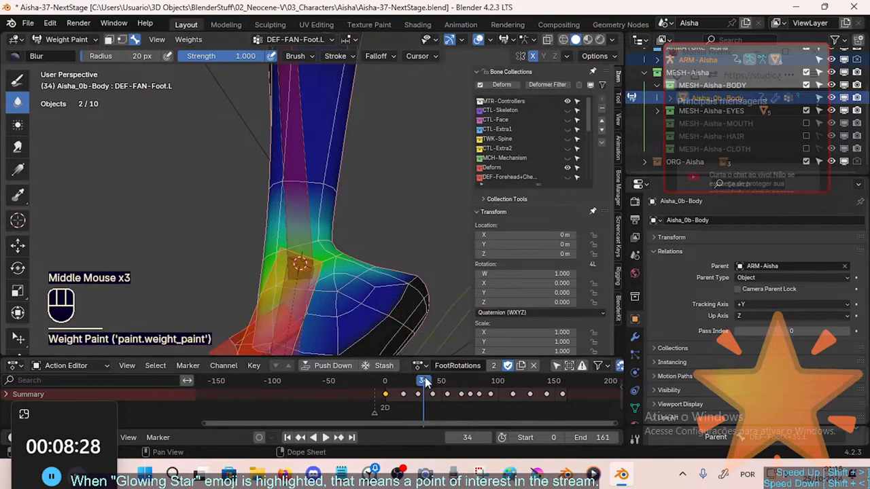
{"action": "left_click_drag", "start_coordinate": [425, 382], "coordinate": [432, 383]}
{"action": "middle_click_drag", "start_coordinate": [432, 367], "coordinate": [424, 348]}
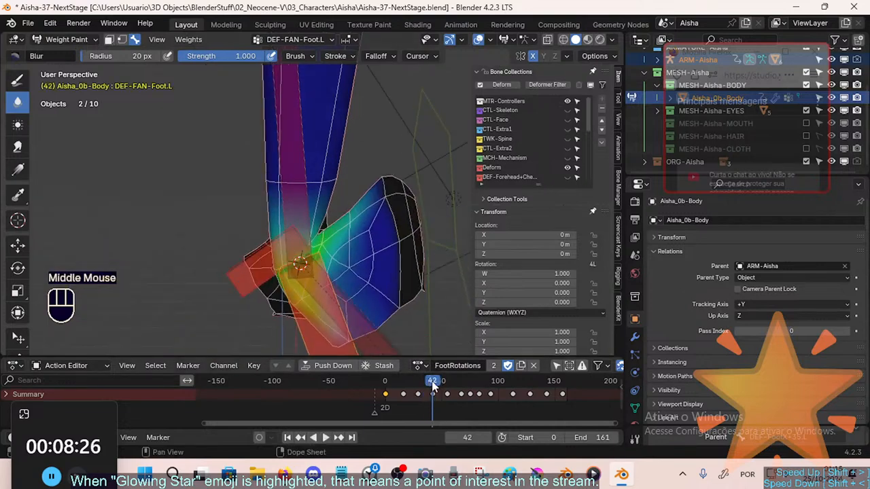
Scrub to frame 32, switch to the Gradient tool, set the weight to 0.224 and apply a gradient over the ankle above the heel.
{"action": "left_click_drag", "start_coordinate": [433, 384], "coordinate": [421, 382]}
{"action": "middle_click_drag", "start_coordinate": [435, 340], "coordinate": [220, 196]}
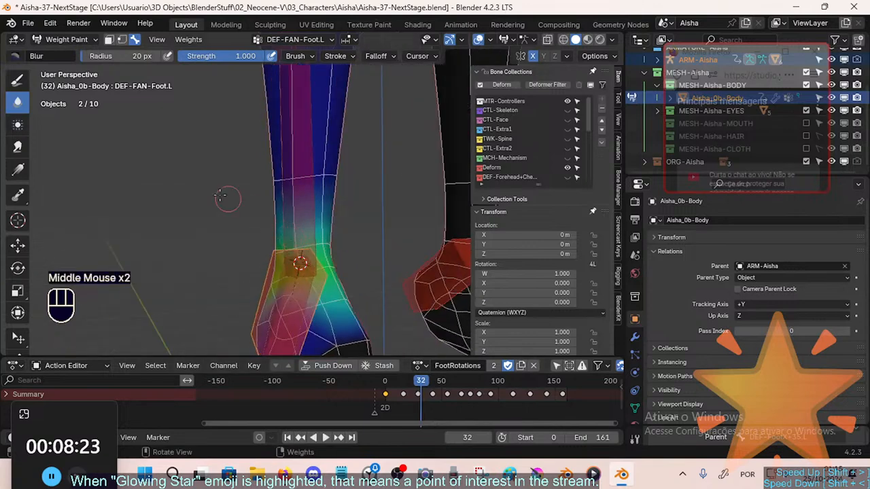
{"action": "left_click", "coordinate": [18, 80]}
{"action": "left_click", "coordinate": [17, 169]}
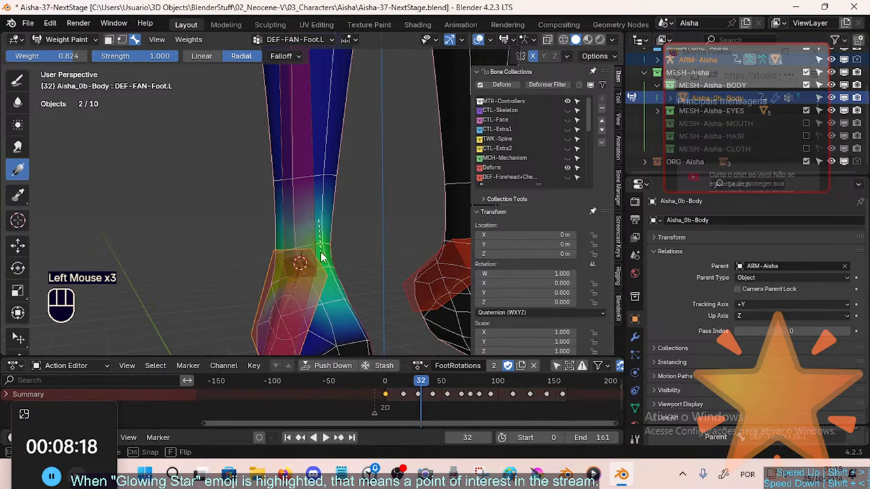
{"action": "key", "text": "ctrl+z"}
{"action": "right_click", "coordinate": [323, 229]}
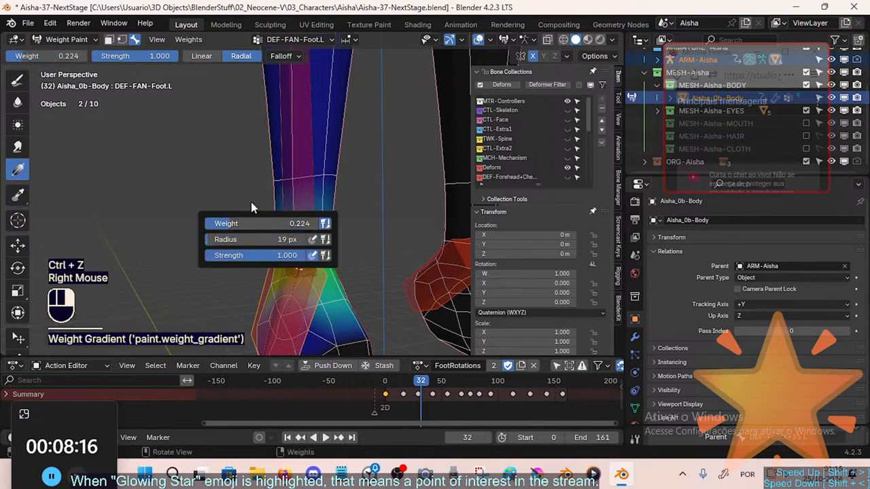
{"action": "left_click_drag", "start_coordinate": [317, 224], "coordinate": [317, 244]}
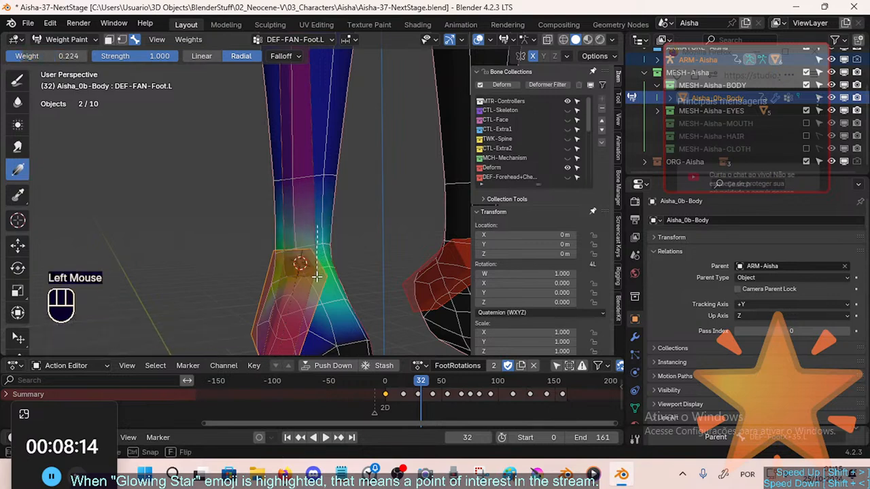
{"action": "left_click_drag", "start_coordinate": [316, 276], "coordinate": [316, 275]}
Apply a matching weight gradient on the opposite side of the ankle.
{"action": "middle_click_drag", "start_coordinate": [317, 275], "coordinate": [295, 208]}
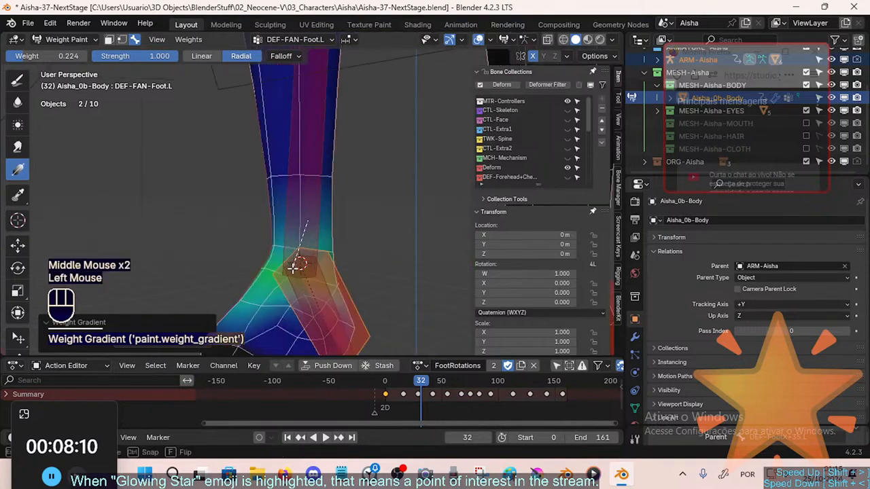
{"action": "left_click_drag", "start_coordinate": [293, 269], "coordinate": [290, 281]}
{"action": "middle_click_drag", "start_coordinate": [333, 265], "coordinate": [416, 270]}
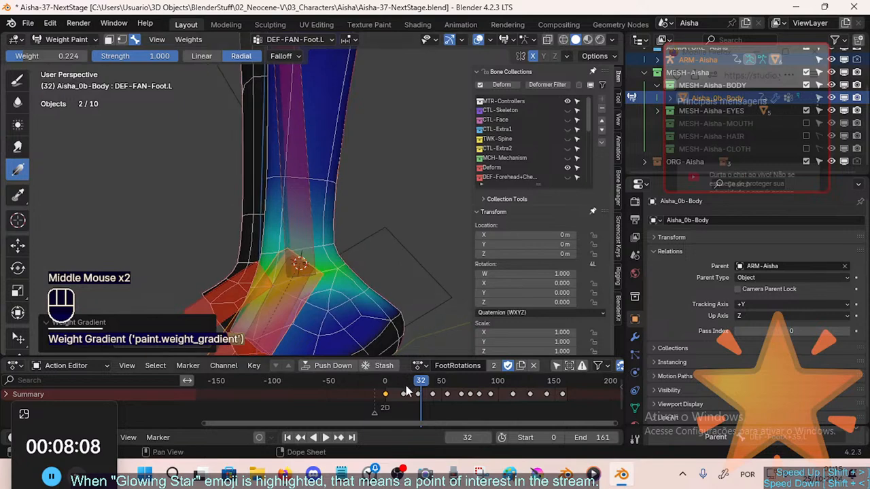
Scrub to frame 37, try a 0.224 weight gradient above the heel crease and undo it.
{"action": "mouse_move", "coordinate": [405, 386]}
{"action": "left_mouse_down"}
{"action": "mouse_move", "coordinate": [399, 384]}
{"action": "mouse_move", "coordinate": [426, 372]}
{"action": "mouse_move", "coordinate": [427, 354]}
{"action": "left_mouse_up"}
{"action": "middle_click_drag", "start_coordinate": [401, 313], "coordinate": [317, 279]}
{"action": "left_click_drag", "start_coordinate": [322, 200], "coordinate": [318, 258]}
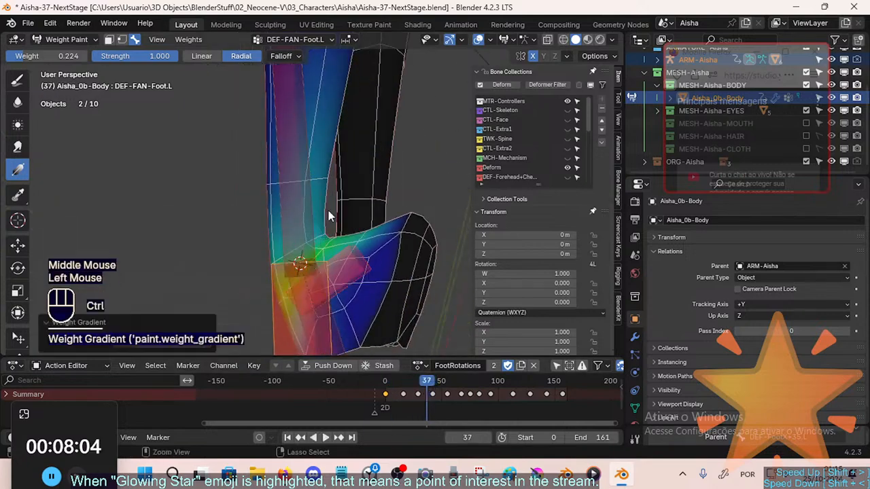
{"action": "key", "text": "ctrl+z"}
Set the weight to 0.091, try gradients down to the heel crease and undo them.
{"action": "right_click", "coordinate": [252, 198]}
{"action": "left_click_drag", "start_coordinate": [204, 202], "coordinate": [200, 202]}
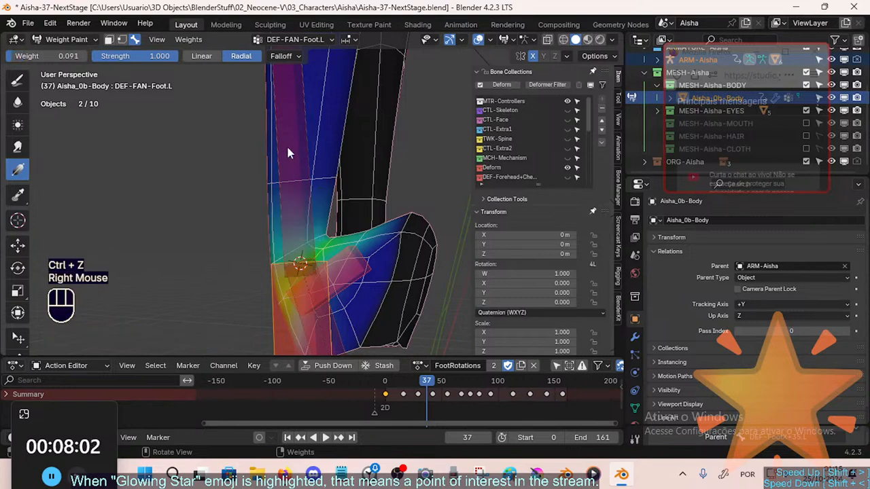
{"action": "left_click", "coordinate": [288, 147]}
{"action": "key", "text": "ctrl+z"}
{"action": "left_click_drag", "start_coordinate": [320, 201], "coordinate": [323, 247]}
{"action": "middle_click_drag", "start_coordinate": [334, 219], "coordinate": [330, 221]}
{"action": "key", "text": "ctrl+z"}
{"action": "left_click_drag", "start_coordinate": [318, 199], "coordinate": [320, 243]}
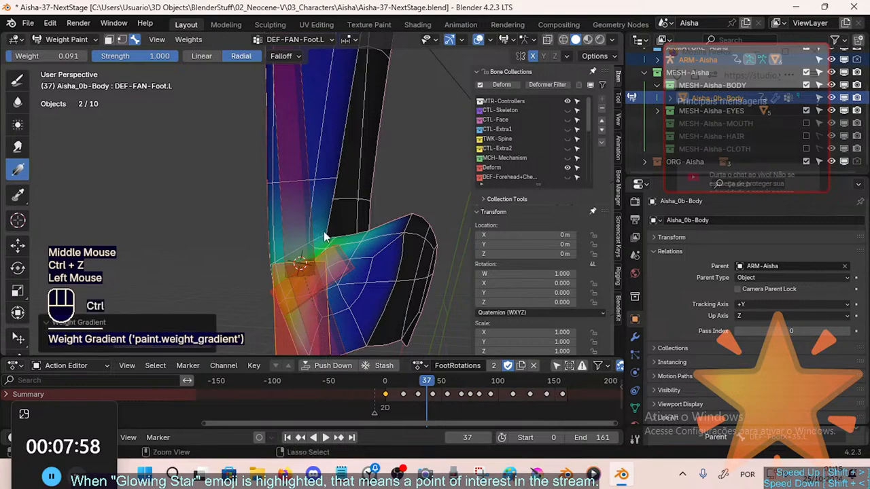
{"action": "key", "text": "ctrl+z"}
Set the Gradient tool's weight to 0.000 and apply a gradient at the heel crease.
{"action": "right_click", "coordinate": [252, 212]}
{"action": "left_click_drag", "start_coordinate": [203, 211], "coordinate": [194, 211]}
{"action": "left_click", "coordinate": [315, 202]}
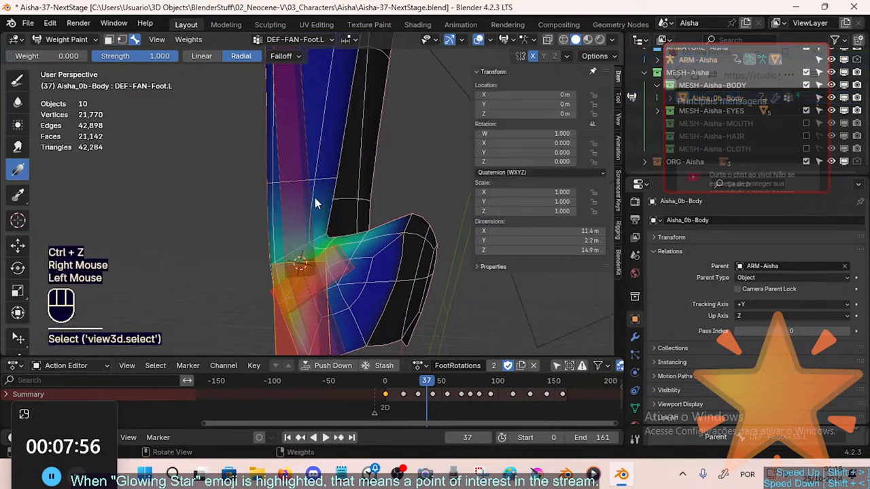
{"action": "left_click_drag", "start_coordinate": [318, 262], "coordinate": [319, 248]}
Scrub to frame 38 and apply short zero-weight gradients around the back of the ankle.
{"action": "left_click_drag", "start_coordinate": [426, 382], "coordinate": [428, 384]}
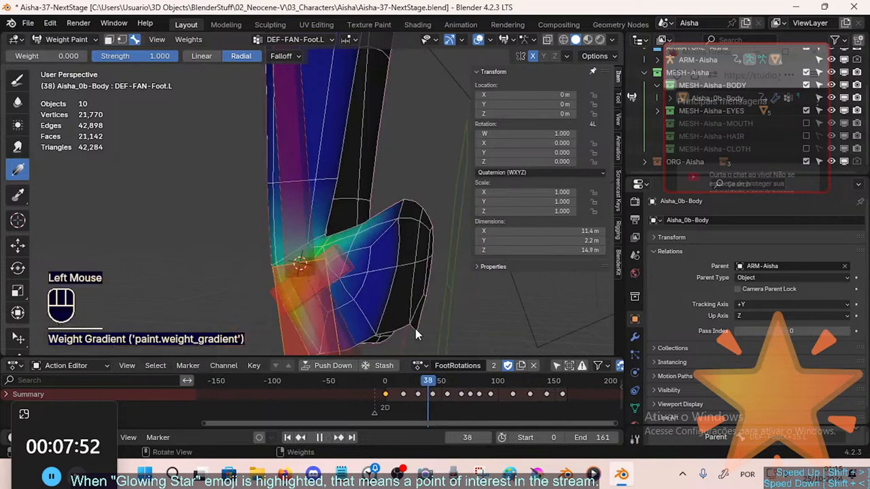
{"action": "middle_click_drag", "start_coordinate": [348, 226], "coordinate": [319, 215]}
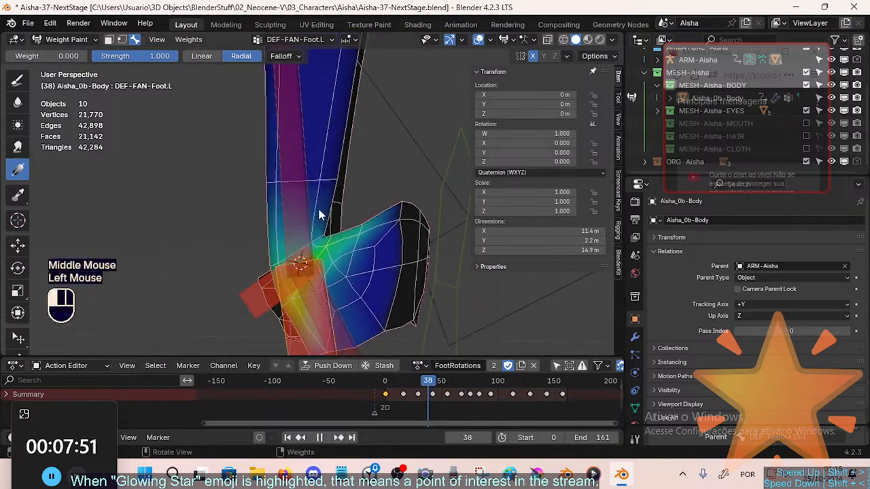
{"action": "left_click_drag", "start_coordinate": [317, 257], "coordinate": [317, 257]}
{"action": "middle_click_drag", "start_coordinate": [364, 243], "coordinate": [435, 286]}
{"action": "left_click", "coordinate": [326, 255]}
Scrub to frame 52, switch to the Blur tool and blur the weights down the ankle toward the heel.
{"action": "left_click_drag", "start_coordinate": [433, 383], "coordinate": [429, 314]}
{"action": "left_click_drag", "start_coordinate": [427, 387], "coordinate": [444, 383]}
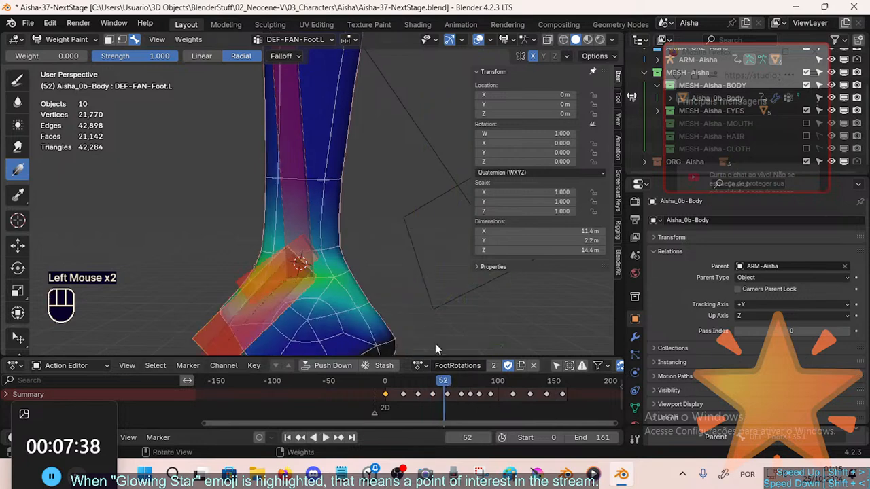
{"action": "middle_click_drag", "start_coordinate": [367, 266], "coordinate": [252, 196]}
{"action": "left_click", "coordinate": [17, 102]}
{"action": "left_click", "coordinate": [341, 266]}
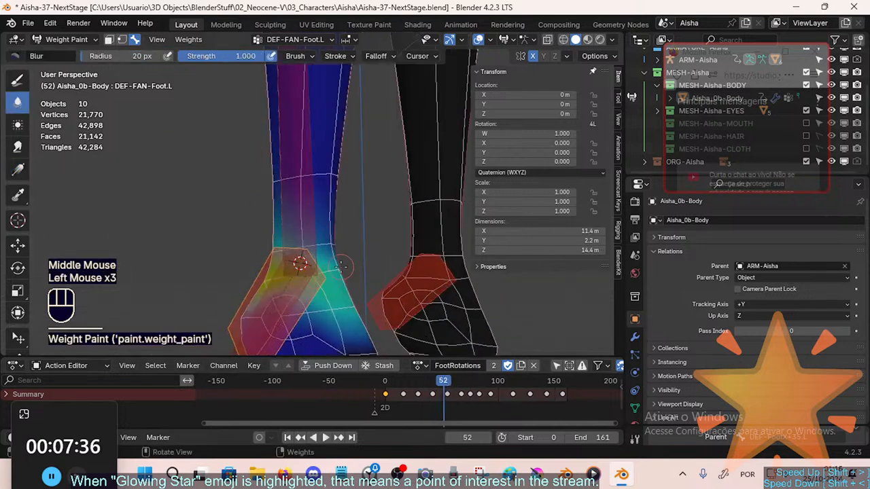
{"action": "middle_click_drag", "start_coordinate": [344, 270], "coordinate": [333, 271]}
{"action": "left_click_drag", "start_coordinate": [335, 272], "coordinate": [352, 310]}
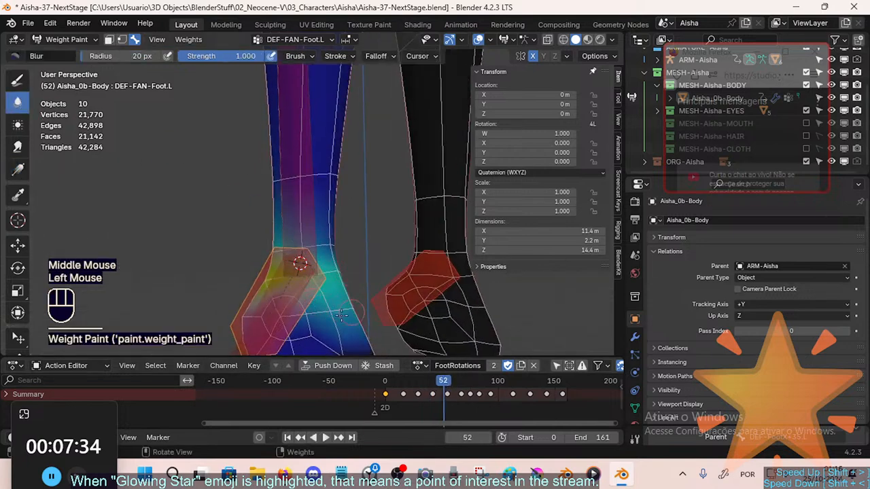
Blur the weights on the opposite side of the ankle and across the heel below it.
{"action": "middle_click_drag", "start_coordinate": [394, 270], "coordinate": [233, 257]}
{"action": "middle_click_drag", "start_coordinate": [333, 278], "coordinate": [251, 301]}
{"action": "left_click_drag", "start_coordinate": [250, 301], "coordinate": [227, 301]}
{"action": "mouse_move", "coordinate": [227, 301]}
{"action": "middle_mouse_down"}
{"action": "mouse_move", "coordinate": [299, 266]}
{"action": "mouse_move", "coordinate": [327, 269]}
{"action": "middle_mouse_up"}
{"action": "left_click_drag", "start_coordinate": [277, 309], "coordinate": [303, 306]}
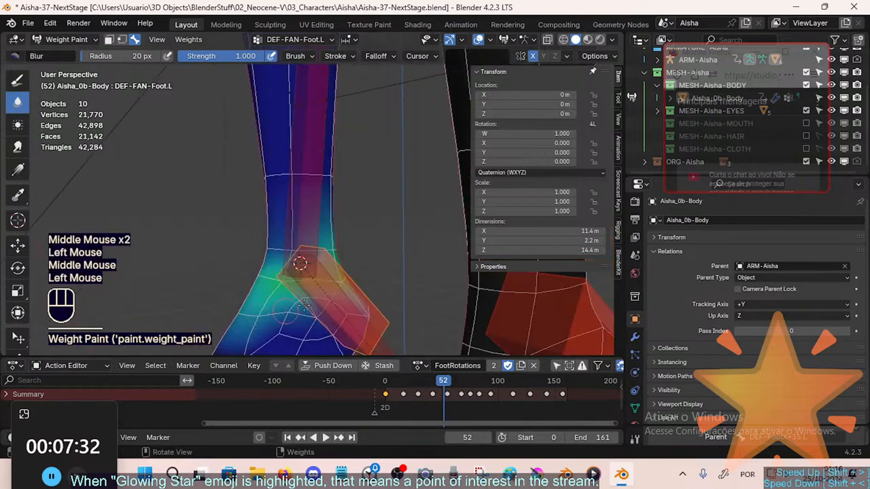
Lower the blur strength and smooth the weights around the ankle joint.
{"action": "middle_click_drag", "start_coordinate": [273, 309], "coordinate": [289, 285]}
{"action": "key", "text": "shift+f"}
{"action": "left_click", "coordinate": [209, 251]}
{"action": "middle_click_drag", "start_coordinate": [231, 253], "coordinate": [262, 249]}
{"action": "left_click_drag", "start_coordinate": [277, 248], "coordinate": [290, 249]}
{"action": "mouse_move", "coordinate": [287, 248]}
{"action": "middle_mouse_down"}
{"action": "mouse_move", "coordinate": [301, 258]}
{"action": "mouse_move", "coordinate": [335, 218]}
{"action": "mouse_move", "coordinate": [333, 269]}
{"action": "mouse_move", "coordinate": [301, 275]}
{"action": "mouse_move", "coordinate": [301, 253]}
{"action": "mouse_move", "coordinate": [291, 262]}
{"action": "mouse_move", "coordinate": [299, 265]}
{"action": "middle_mouse_up"}
{"action": "left_click", "coordinate": [297, 250]}
Set the blur strength to 0.370 and soften the remaining weight transitions around the ankle.
{"action": "key", "text": "shift+f"}
{"action": "left_click", "coordinate": [333, 220]}
{"action": "left_click", "coordinate": [332, 253]}
{"action": "key", "text": "shift+f"}
{"action": "left_click", "coordinate": [314, 270]}
{"action": "left_click", "coordinate": [303, 272]}
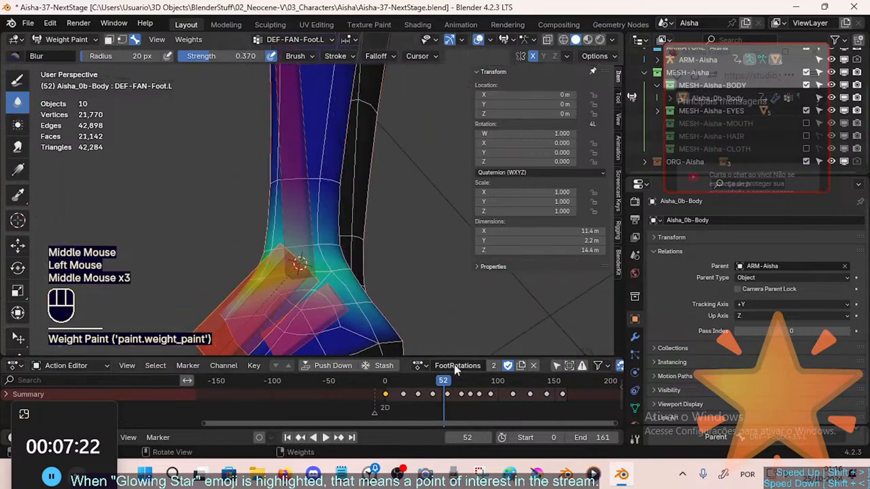
Scrub to frame 43, check the folded heel and save the file.
{"action": "mouse_move", "coordinate": [449, 383]}
{"action": "left_mouse_down"}
{"action": "mouse_move", "coordinate": [463, 383]}
{"action": "mouse_move", "coordinate": [433, 382]}
{"action": "left_mouse_up"}
{"action": "mouse_move", "coordinate": [353, 286]}
{"action": "middle_mouse_down"}
{"action": "mouse_move", "coordinate": [387, 282]}
{"action": "mouse_move", "coordinate": [357, 286]}
{"action": "mouse_move", "coordinate": [367, 285]}
{"action": "middle_mouse_up"}
{"action": "middle_click_drag", "start_coordinate": [438, 340], "coordinate": [450, 324]}
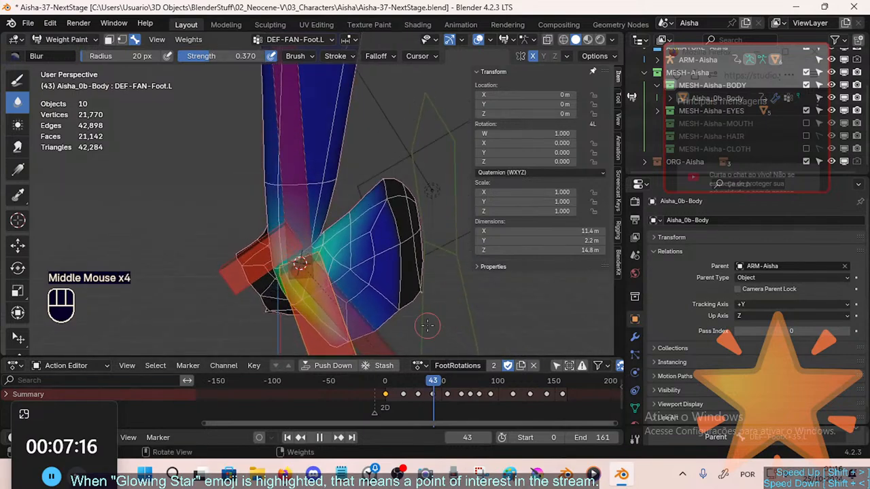
{"action": "key", "text": "ctrl+s"}
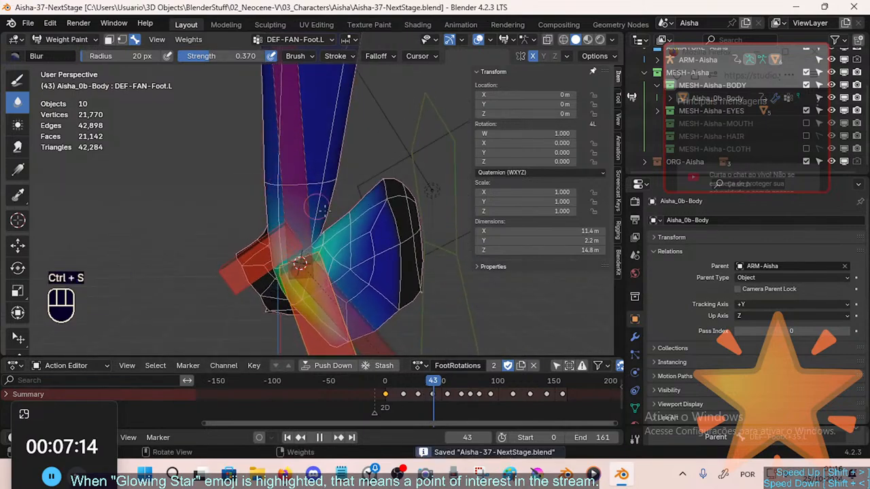
Leave Weight Paint mode, put ARM-Aisha in Pose Mode and select the DEF-FAN-Foot.L bone.
{"action": "key", "text": "ctrl+Tab"}
{"action": "left_click", "coordinate": [330, 288]}
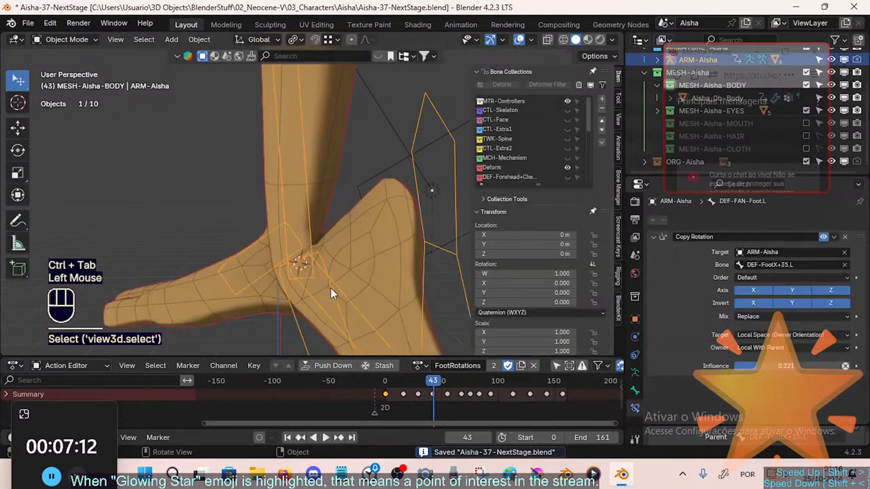
{"action": "key", "text": "ctrl+Tab"}
{"action": "double_click", "coordinate": [338, 306]}
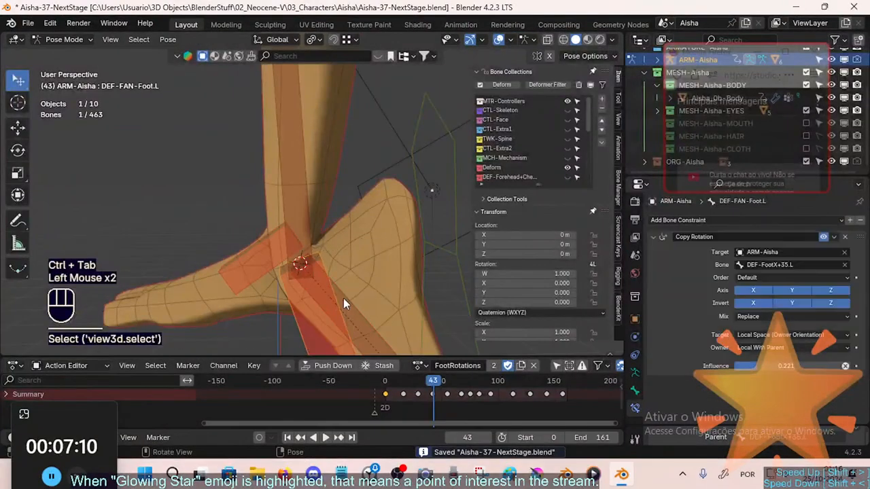
{"action": "scroll", "coordinate": [343, 299], "scroll_direction": "down", "scroll_amount": 2}
{"action": "middle_click_drag", "start_coordinate": [343, 265], "coordinate": [345, 257], "text": "shift"}
{"action": "left_click", "coordinate": [294, 270]}
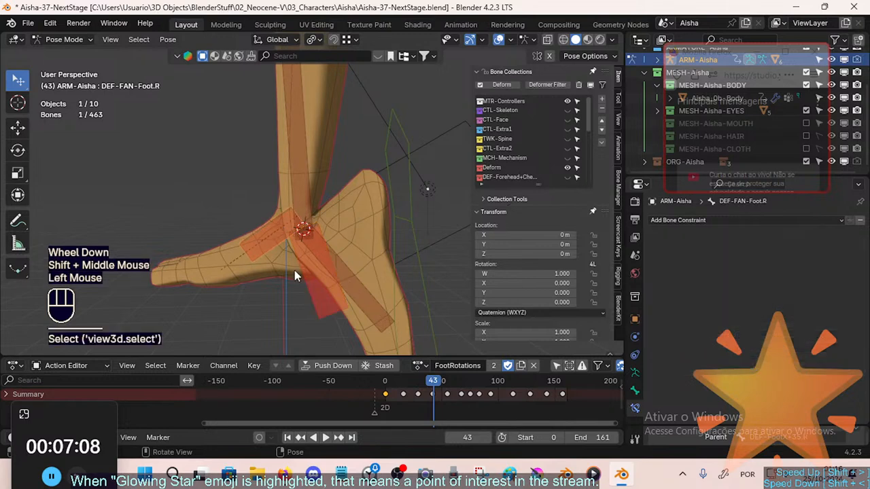
{"action": "scroll", "coordinate": [296, 273], "scroll_direction": "up", "scroll_amount": 1}
{"action": "left_click", "coordinate": [298, 276]}
{"action": "middle_click_drag", "start_coordinate": [298, 276], "coordinate": [351, 261]}
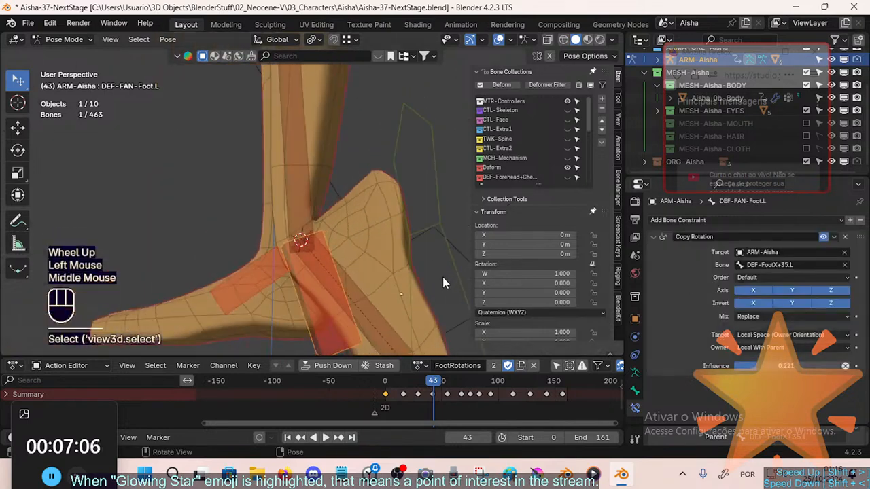
Toggle DEF-FAN-Foot.L's Copy Rotation constraint off and on to compare the heel deformation, leaving it enabled.
{"action": "scroll", "coordinate": [442, 283], "scroll_direction": "down", "scroll_amount": 1}
{"action": "left_click", "coordinate": [824, 237]}
{"action": "left_click", "coordinate": [824, 237]}
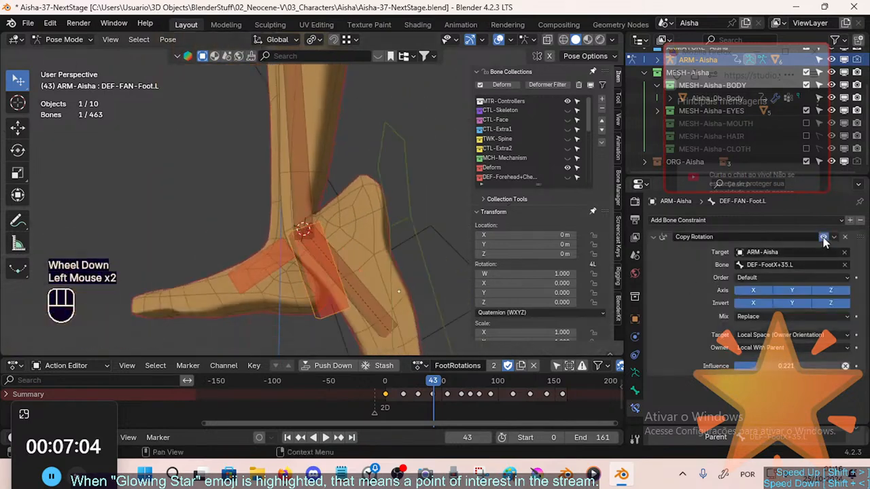
{"action": "left_click", "coordinate": [823, 237]}
{"action": "left_click", "coordinate": [823, 237]}
{"action": "left_click", "coordinate": [823, 238]}
{"action": "middle_click_drag", "start_coordinate": [367, 264], "coordinate": [384, 263]}
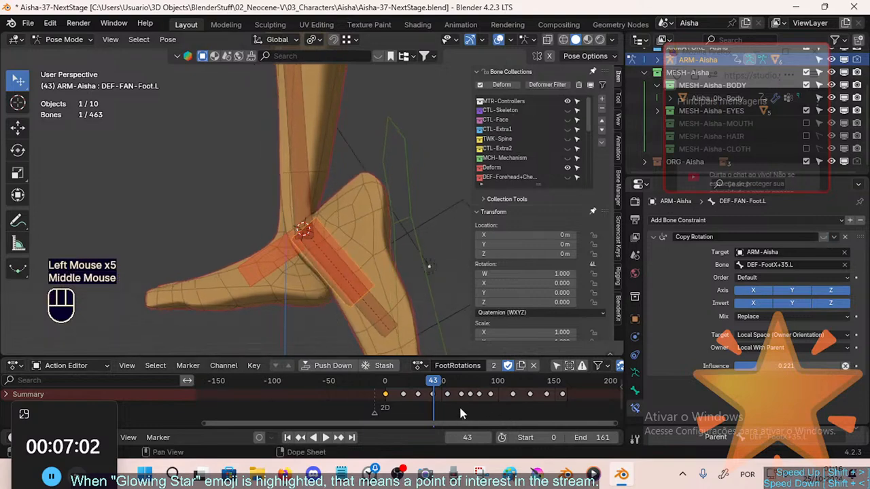
{"action": "left_click", "coordinate": [824, 237]}
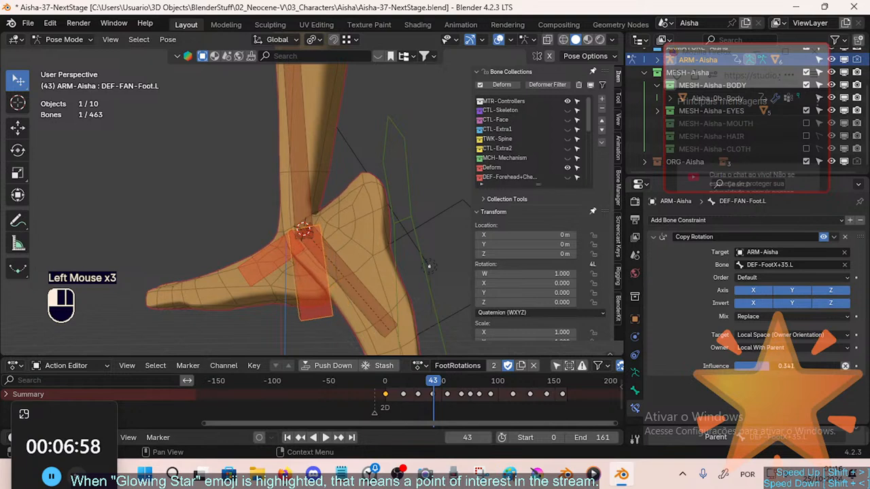
Raise the Copy Rotation influence to 0.433, checking the pose at frame 44.
{"action": "mouse_move", "coordinate": [774, 366]}
{"action": "left_mouse_down"}
{"action": "mouse_move", "coordinate": [738, 365]}
{"action": "mouse_move", "coordinate": [782, 365]}
{"action": "mouse_move", "coordinate": [771, 370]}
{"action": "left_mouse_up"}
{"action": "mouse_move", "coordinate": [427, 379]}
{"action": "left_mouse_down"}
{"action": "mouse_move", "coordinate": [385, 379]}
{"action": "mouse_move", "coordinate": [442, 381]}
{"action": "mouse_move", "coordinate": [435, 380]}
{"action": "left_mouse_up"}
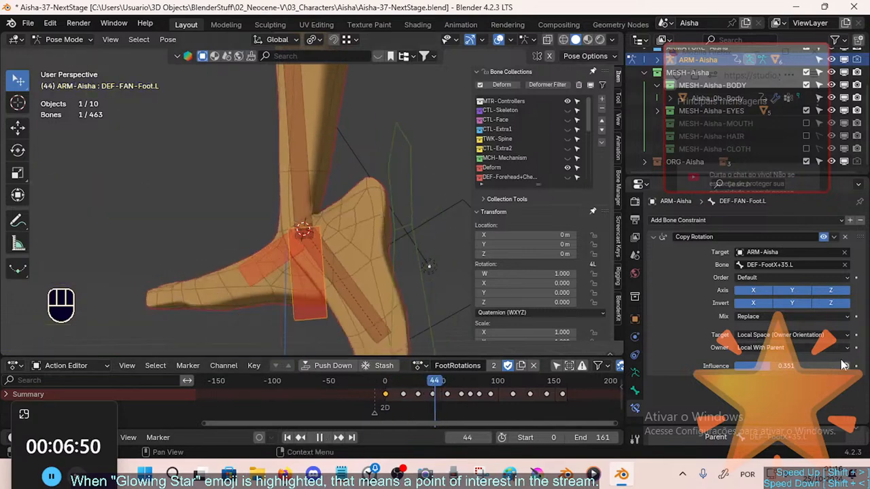
{"action": "mouse_move", "coordinate": [776, 366]}
{"action": "left_mouse_down"}
{"action": "mouse_move", "coordinate": [761, 365]}
{"action": "mouse_move", "coordinate": [821, 367]}
{"action": "mouse_move", "coordinate": [777, 367]}
{"action": "left_mouse_up"}
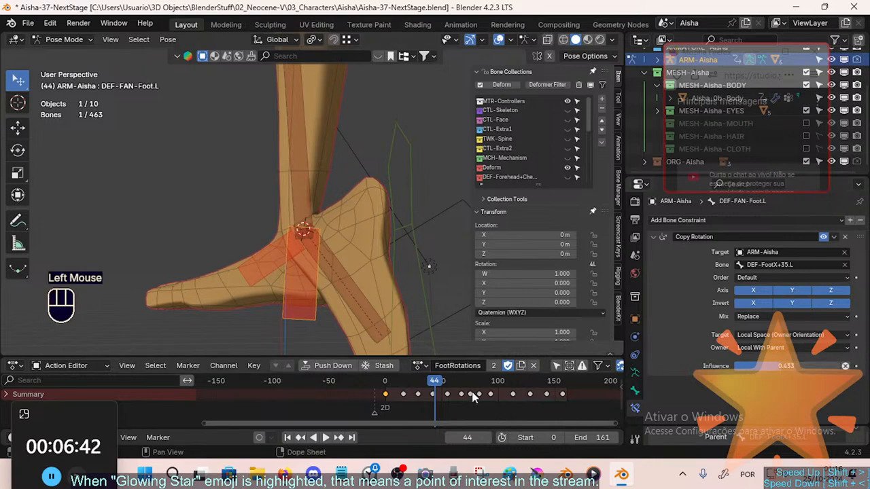
Toggle DEF-FAN-Foot.L's Deform option to compare the ankle shape at frames 44 and 39, leaving it enabled.
{"action": "left_click", "coordinate": [636, 392]}
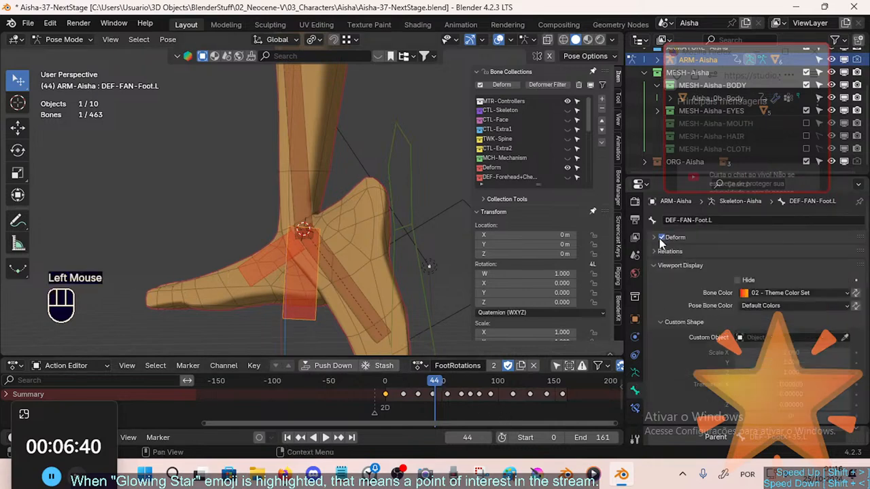
{"action": "left_click", "coordinate": [660, 238]}
{"action": "left_click", "coordinate": [660, 237]}
{"action": "left_click", "coordinate": [660, 238]}
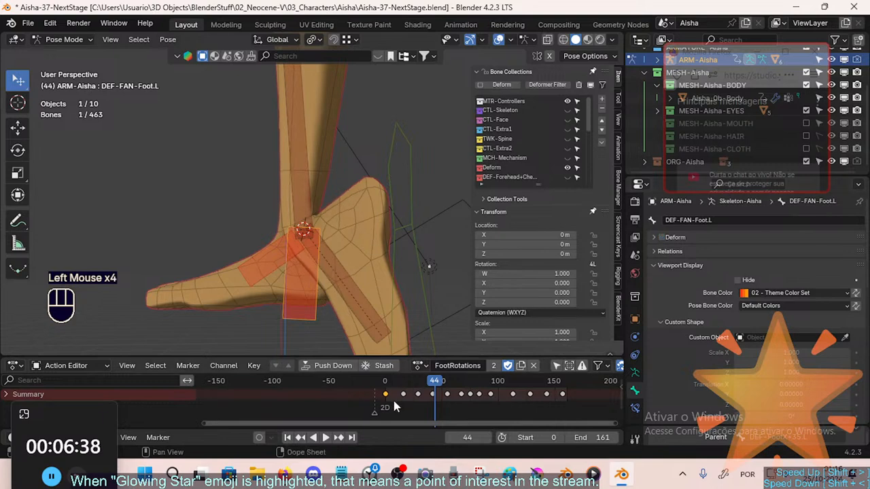
{"action": "mouse_move", "coordinate": [430, 380]}
{"action": "left_mouse_down"}
{"action": "mouse_move", "coordinate": [386, 381]}
{"action": "mouse_move", "coordinate": [452, 384]}
{"action": "mouse_move", "coordinate": [420, 393]}
{"action": "mouse_move", "coordinate": [443, 394]}
{"action": "mouse_move", "coordinate": [431, 394]}
{"action": "left_mouse_up"}
{"action": "left_click", "coordinate": [662, 237]}
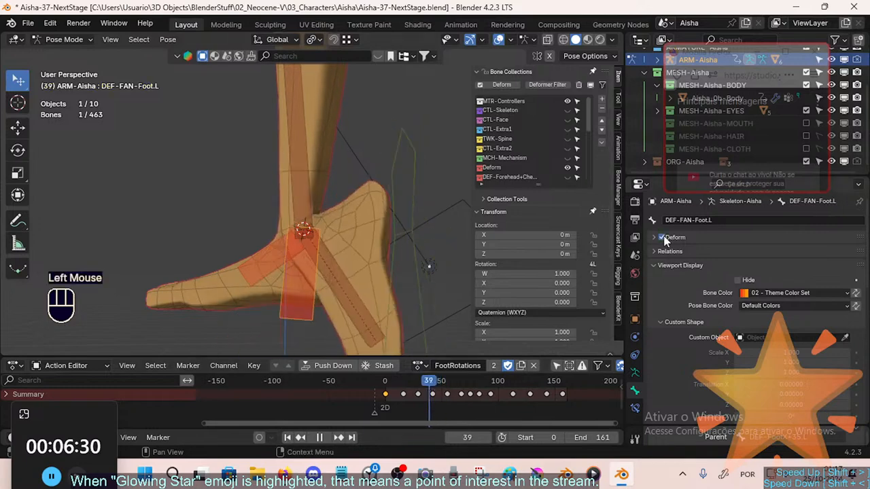
{"action": "left_click", "coordinate": [662, 237]}
{"action": "left_click", "coordinate": [661, 237]}
Examine the heel crease from a closer angle with DEF-FAN-Foot.L's Deform option off and on.
{"action": "mouse_move", "coordinate": [331, 211]}
{"action": "middle_mouse_down"}
{"action": "mouse_move", "coordinate": [355, 224]}
{"action": "mouse_move", "coordinate": [317, 244]}
{"action": "mouse_move", "coordinate": [331, 268]}
{"action": "mouse_move", "coordinate": [342, 218]}
{"action": "middle_mouse_up"}
{"action": "scroll", "coordinate": [320, 225], "scroll_direction": "down", "scroll_amount": 1}
{"action": "scroll", "coordinate": [322, 231], "scroll_direction": "up", "scroll_amount": 2}
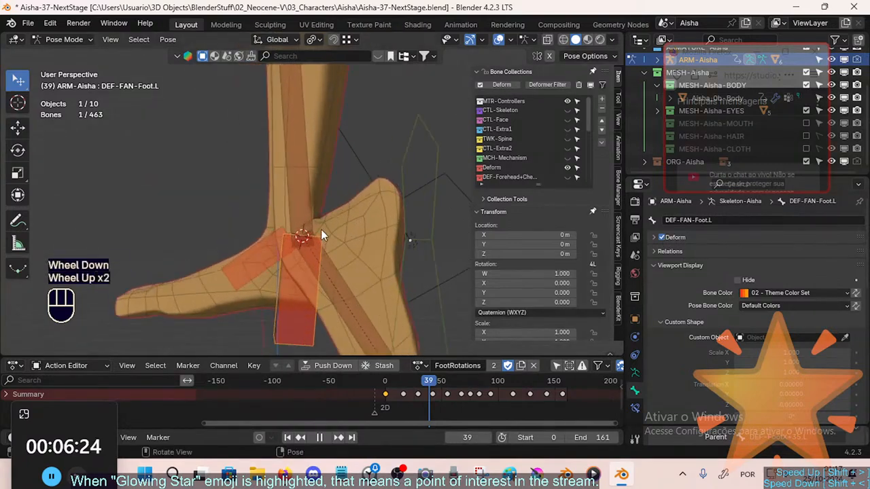
{"action": "left_click", "coordinate": [661, 238]}
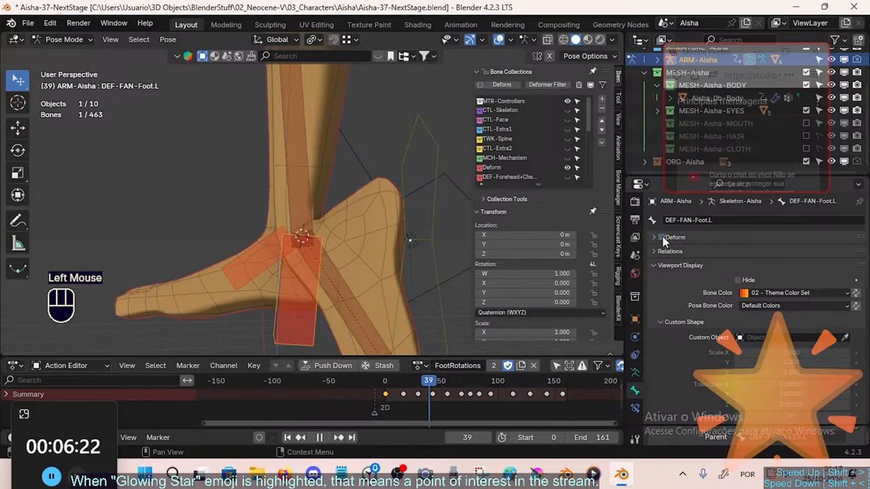
{"action": "left_click", "coordinate": [662, 236]}
{"action": "left_click", "coordinate": [662, 237]}
{"action": "left_click", "coordinate": [663, 236]}
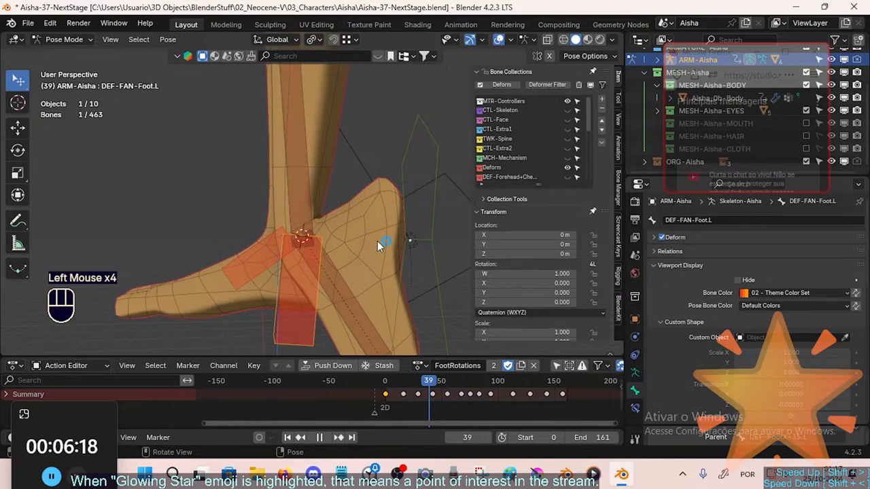
{"action": "scroll", "coordinate": [379, 246], "scroll_direction": "up", "scroll_amount": 2}
{"action": "scroll", "coordinate": [361, 247], "scroll_direction": "down", "scroll_amount": 1}
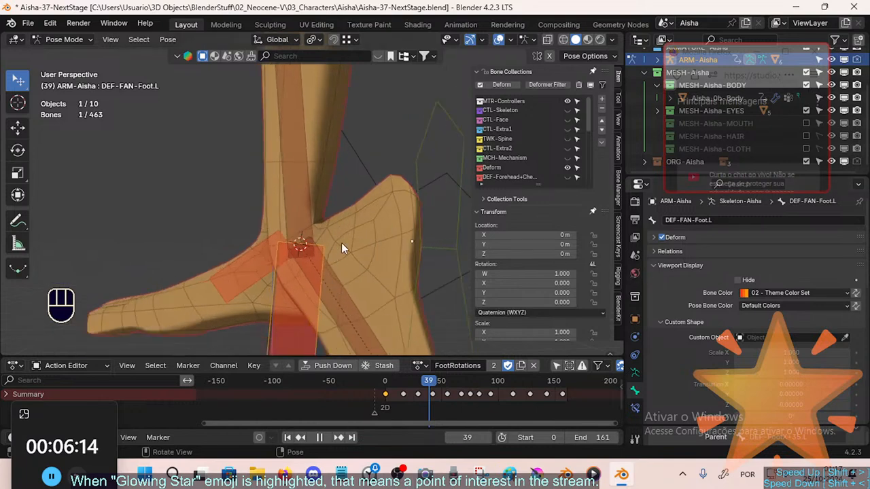
Return to Object Mode with the armature selected and scrub to frame 34 to inspect the ankle.
{"action": "key", "text": "ctrl+Tab"}
{"action": "left_click", "coordinate": [337, 270]}
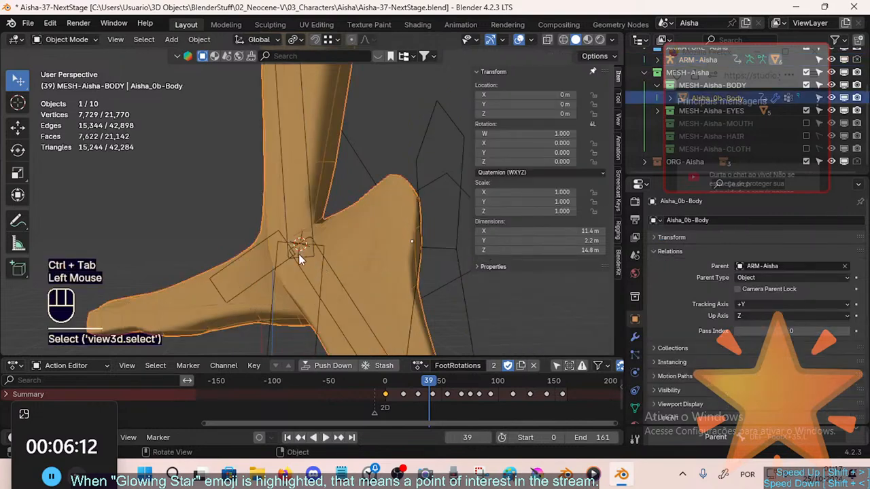
{"action": "left_click", "coordinate": [282, 251]}
{"action": "scroll", "coordinate": [291, 258], "scroll_direction": "down", "scroll_amount": 1}
{"action": "middle_click_drag", "start_coordinate": [291, 258], "coordinate": [344, 235]}
{"action": "scroll", "coordinate": [316, 278], "scroll_direction": "down", "scroll_amount": 2}
{"action": "scroll", "coordinate": [342, 255], "scroll_direction": "up", "scroll_amount": 1}
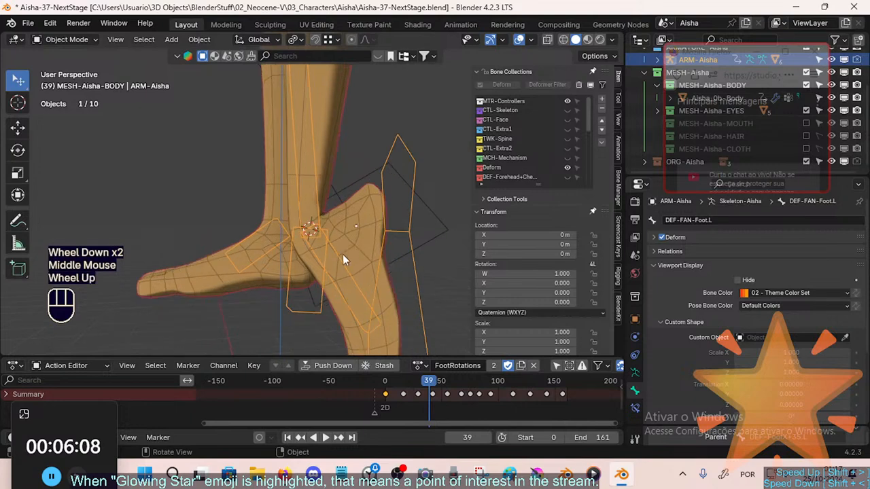
{"action": "left_click", "coordinate": [338, 250]}
{"action": "left_click", "coordinate": [331, 246]}
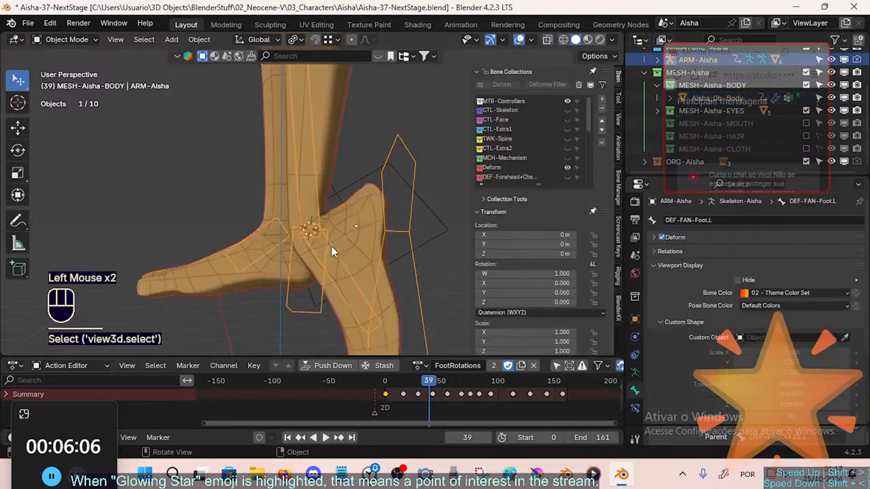
{"action": "mouse_move", "coordinate": [408, 380]}
{"action": "left_mouse_down"}
{"action": "mouse_move", "coordinate": [399, 378]}
{"action": "mouse_move", "coordinate": [424, 381]}
{"action": "left_mouse_up"}
{"action": "middle_click_drag", "start_coordinate": [376, 264], "coordinate": [328, 236]}
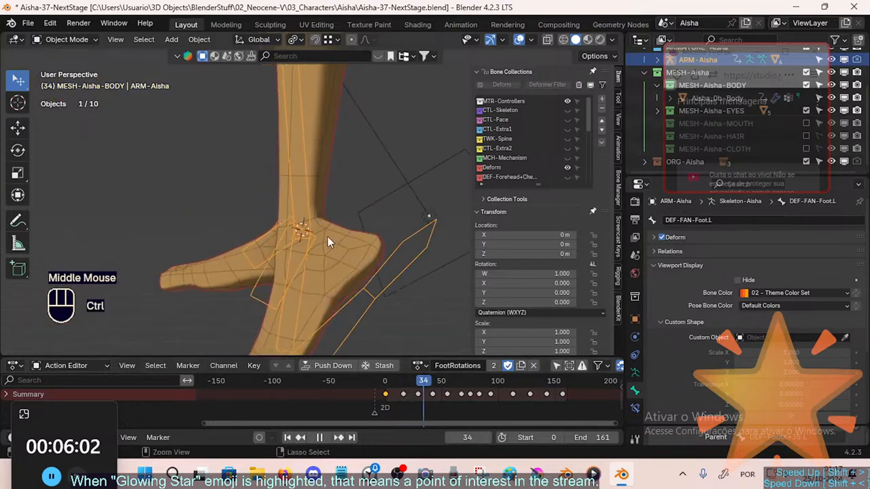
Select ARM-Aisha together with the Aisha_0b-Body mesh and enter Weight Paint mode.
{"action": "key", "text": "ctrl+Tab"}
{"action": "key", "text": "ctrl+Tab"}
{"action": "left_click", "coordinate": [312, 240]}
{"action": "left_click", "coordinate": [313, 238]}
{"action": "left_click", "coordinate": [338, 234], "text": "shift"}
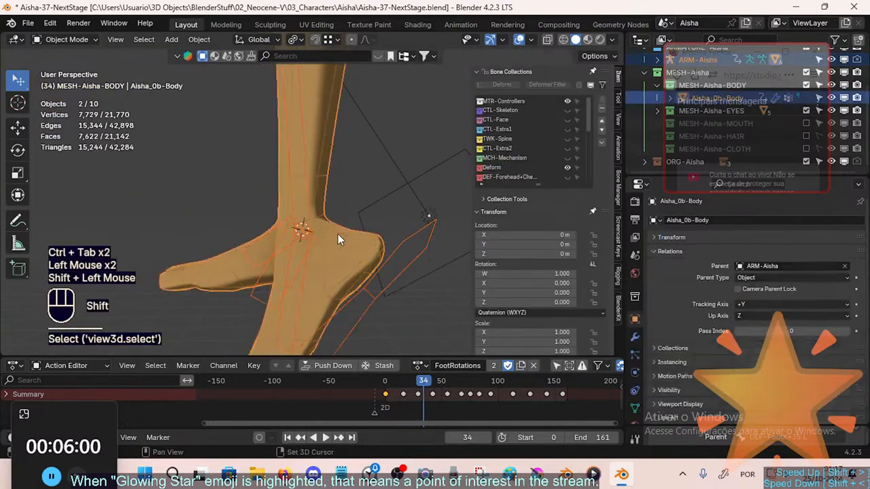
{"action": "key", "text": "ctrl+Tab"}
{"action": "left_click", "coordinate": [250, 189]}
{"action": "scroll", "coordinate": [332, 248], "scroll_direction": "up", "scroll_amount": 2}
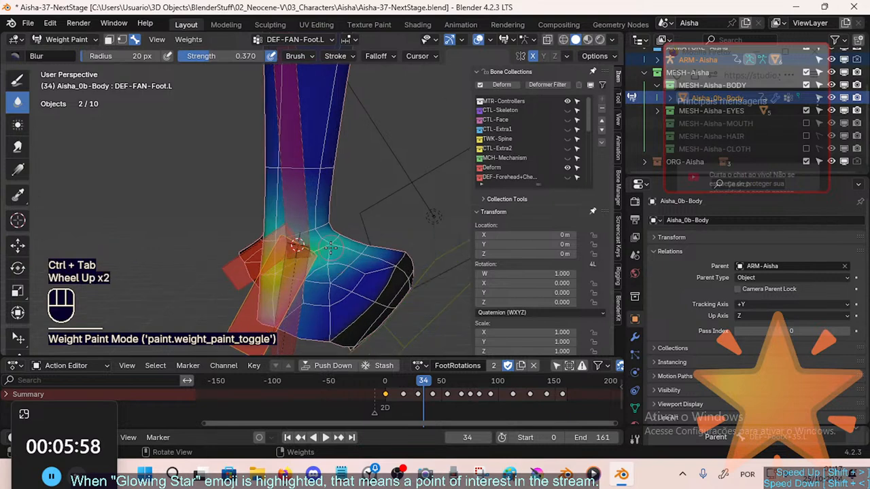
Enlarge the Blur brush to a 32 px radius and smooth DEF-FAN-Foot.L's weights across the front of the left ankle.
{"action": "mouse_move", "coordinate": [332, 248]}
{"action": "middle_mouse_down"}
{"action": "mouse_move", "coordinate": [266, 262]}
{"action": "mouse_move", "coordinate": [297, 225]}
{"action": "middle_mouse_up"}
{"action": "mouse_move", "coordinate": [52, 120]}
{"action": "middle_mouse_down"}
{"action": "mouse_move", "coordinate": [292, 232]}
{"action": "mouse_move", "coordinate": [445, 242]}
{"action": "middle_mouse_up"}
{"action": "left_click", "coordinate": [308, 227]}
{"action": "left_click", "coordinate": [337, 227]}
{"action": "key", "text": "f"}
{"action": "left_click", "coordinate": [317, 232]}
{"action": "left_click", "coordinate": [317, 232]}
{"action": "left_click", "coordinate": [317, 232]}
{"action": "left_click", "coordinate": [317, 232]}
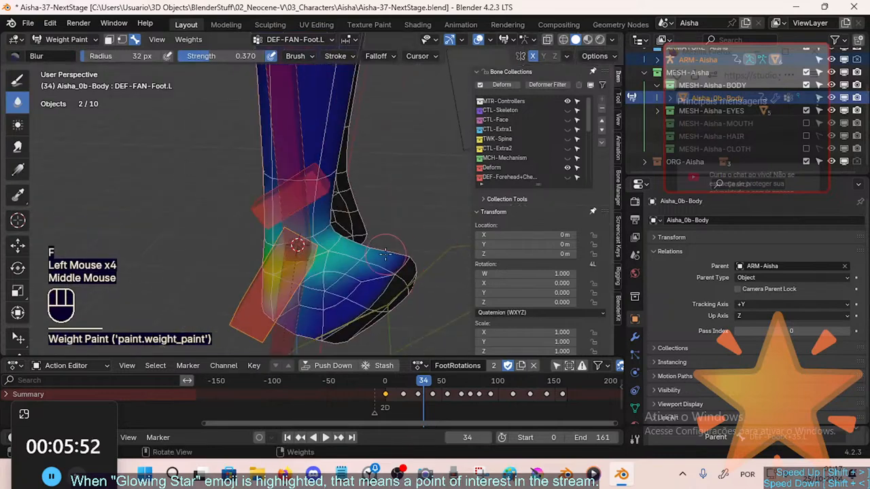
Blur DEF-FAN-Foot.L's weights over the left instep and along the side of the foot below the ankle.
{"action": "left_click", "coordinate": [361, 245]}
{"action": "left_click", "coordinate": [356, 239]}
{"action": "middle_click_drag", "start_coordinate": [356, 242], "coordinate": [408, 252]}
{"action": "left_click", "coordinate": [314, 287]}
{"action": "left_click", "coordinate": [313, 280]}
{"action": "left_click", "coordinate": [311, 274]}
{"action": "left_click", "coordinate": [312, 273]}
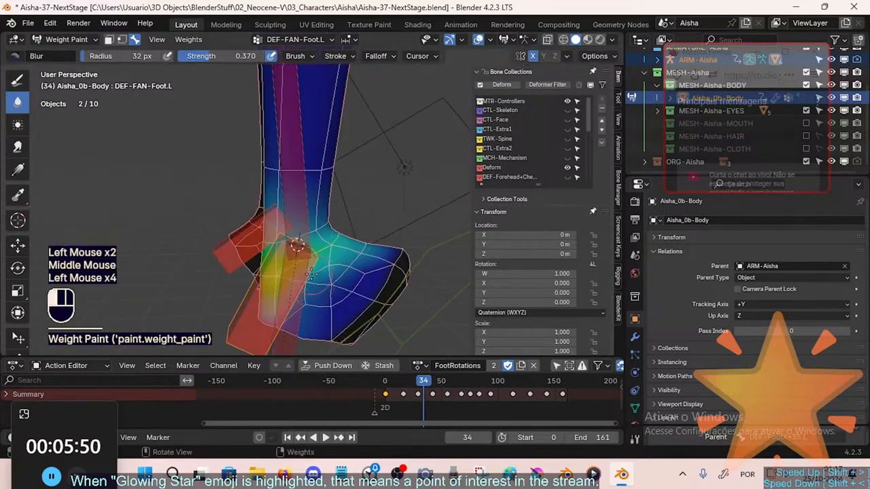
Apply one more brush dab to the top of the left instep and inspect the weight falloff around the ankle.
{"action": "middle_click_drag", "start_coordinate": [374, 208], "coordinate": [241, 257]}
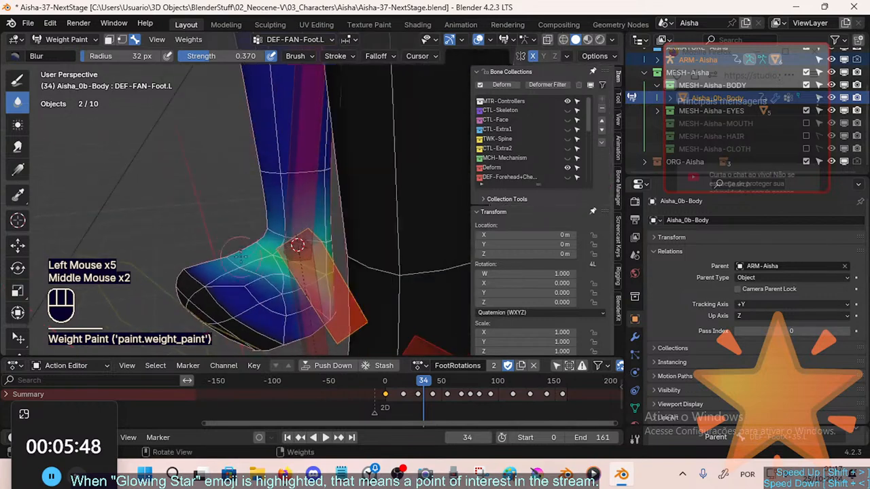
{"action": "middle_click_drag", "start_coordinate": [285, 277], "coordinate": [342, 235]}
{"action": "scroll", "coordinate": [299, 248], "scroll_direction": "down", "scroll_amount": 1}
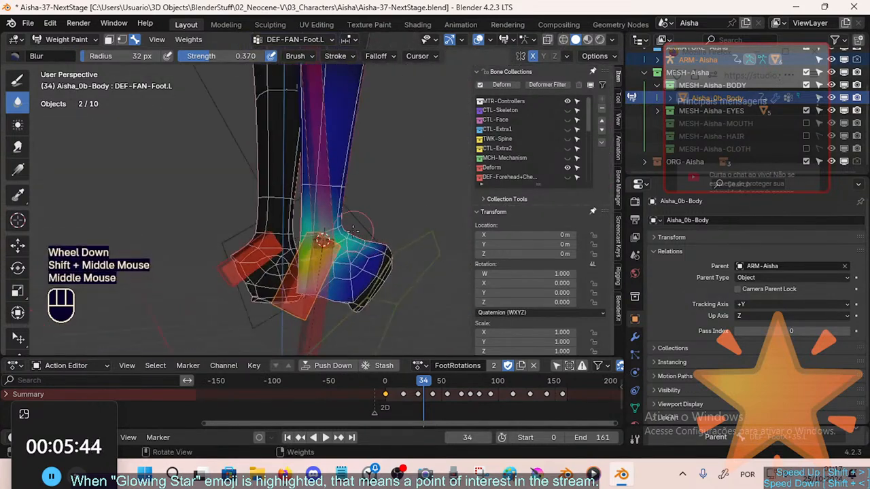
{"action": "middle_click_drag", "start_coordinate": [353, 230], "coordinate": [325, 241]}
{"action": "middle_click_drag", "start_coordinate": [325, 241], "coordinate": [365, 241]}
{"action": "scroll", "coordinate": [358, 282], "scroll_direction": "up", "scroll_amount": 1}
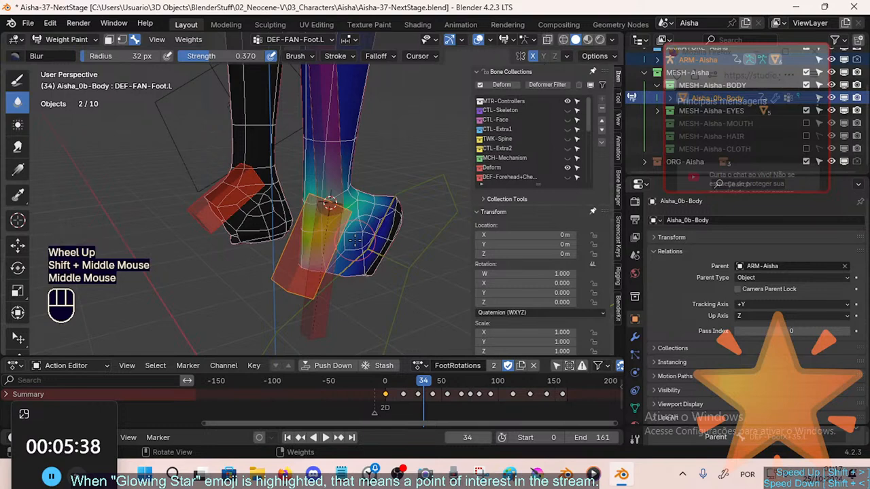
{"action": "left_click", "coordinate": [364, 199], "text": "ctrl"}
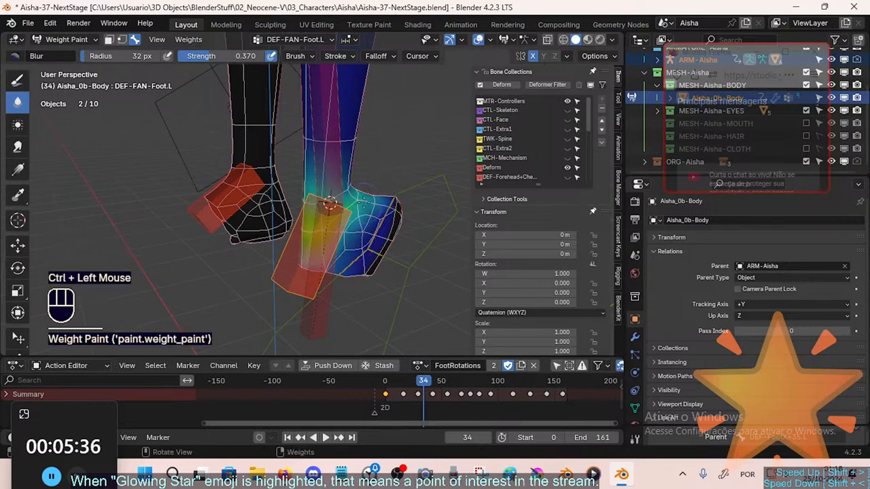
{"action": "middle_click_drag", "start_coordinate": [367, 187], "coordinate": [358, 206], "text": "ctrl"}
{"action": "middle_click_drag", "start_coordinate": [357, 206], "coordinate": [337, 233], "text": "shift"}
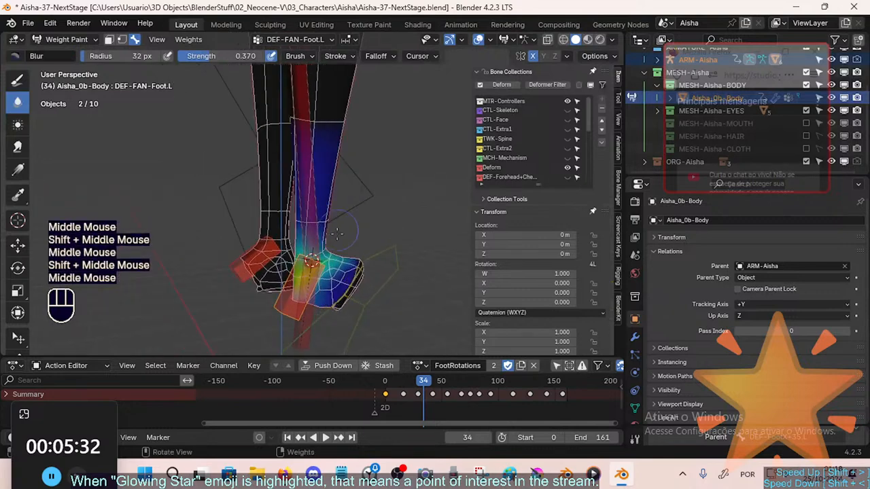
{"action": "middle_click_drag", "start_coordinate": [284, 202], "coordinate": [258, 202]}
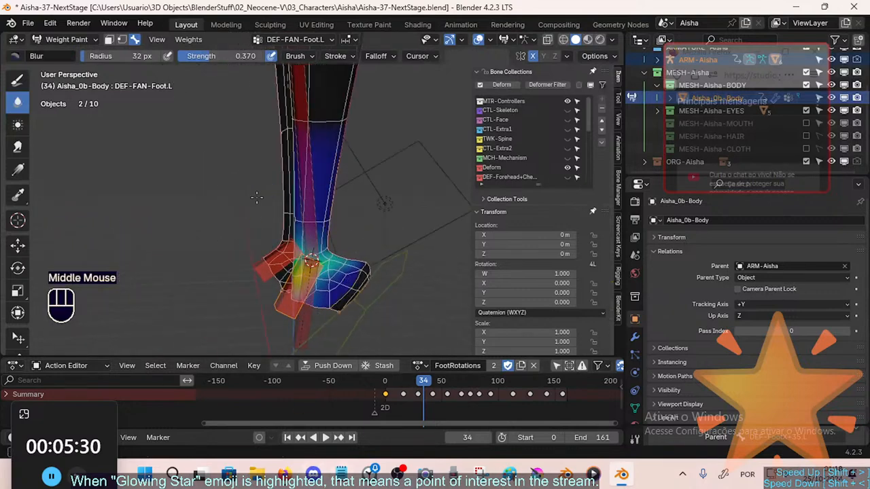
{"action": "middle_click_drag", "start_coordinate": [269, 247], "coordinate": [347, 321]}
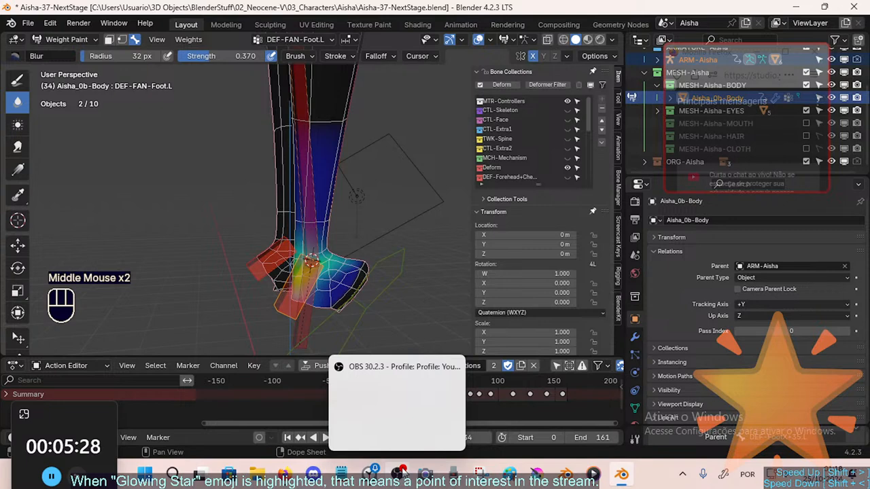